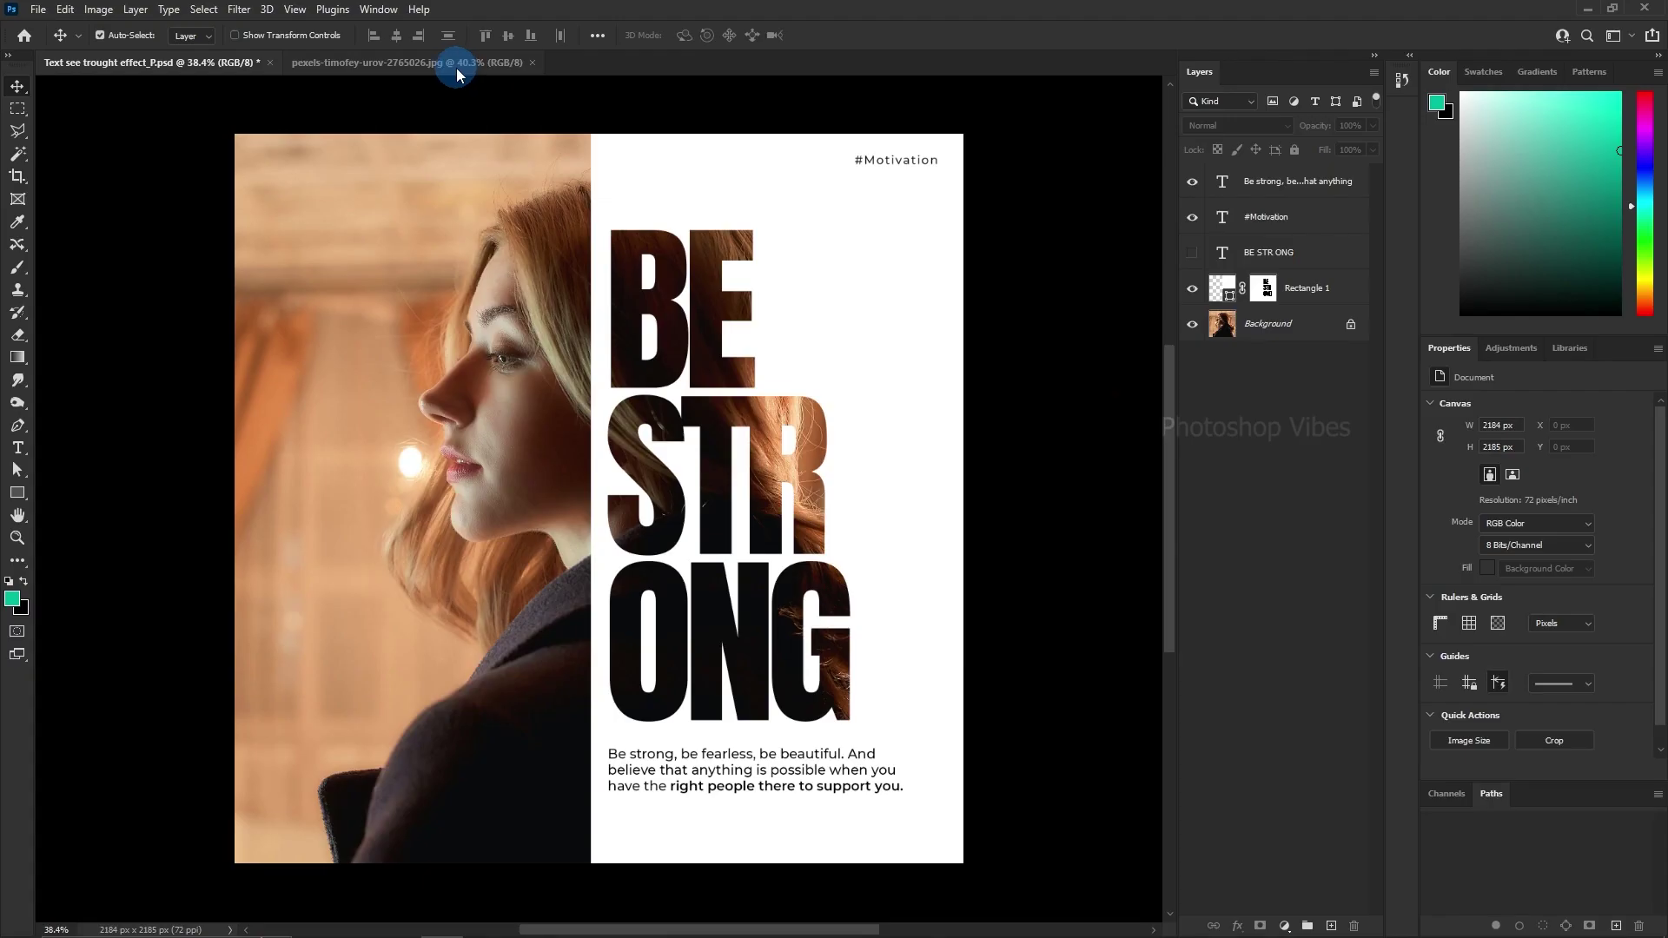
On the woman photo, set the Rectangle tool to Shape mode with a pure white fill.
left_click(452, 63)
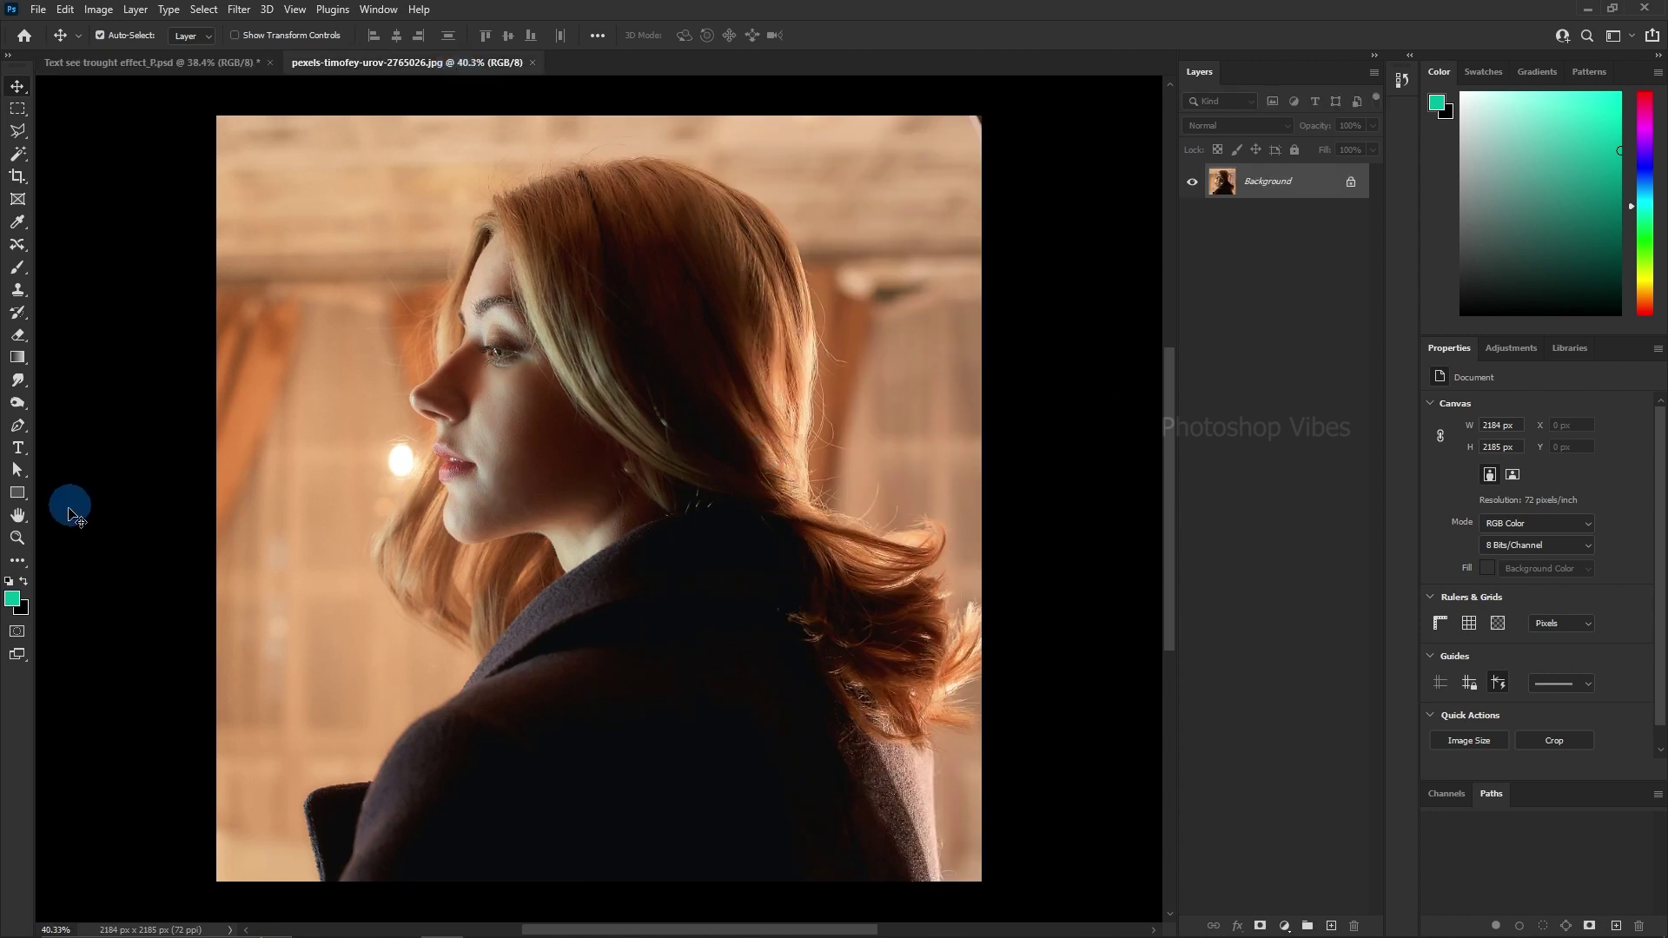
left_click(19, 497)
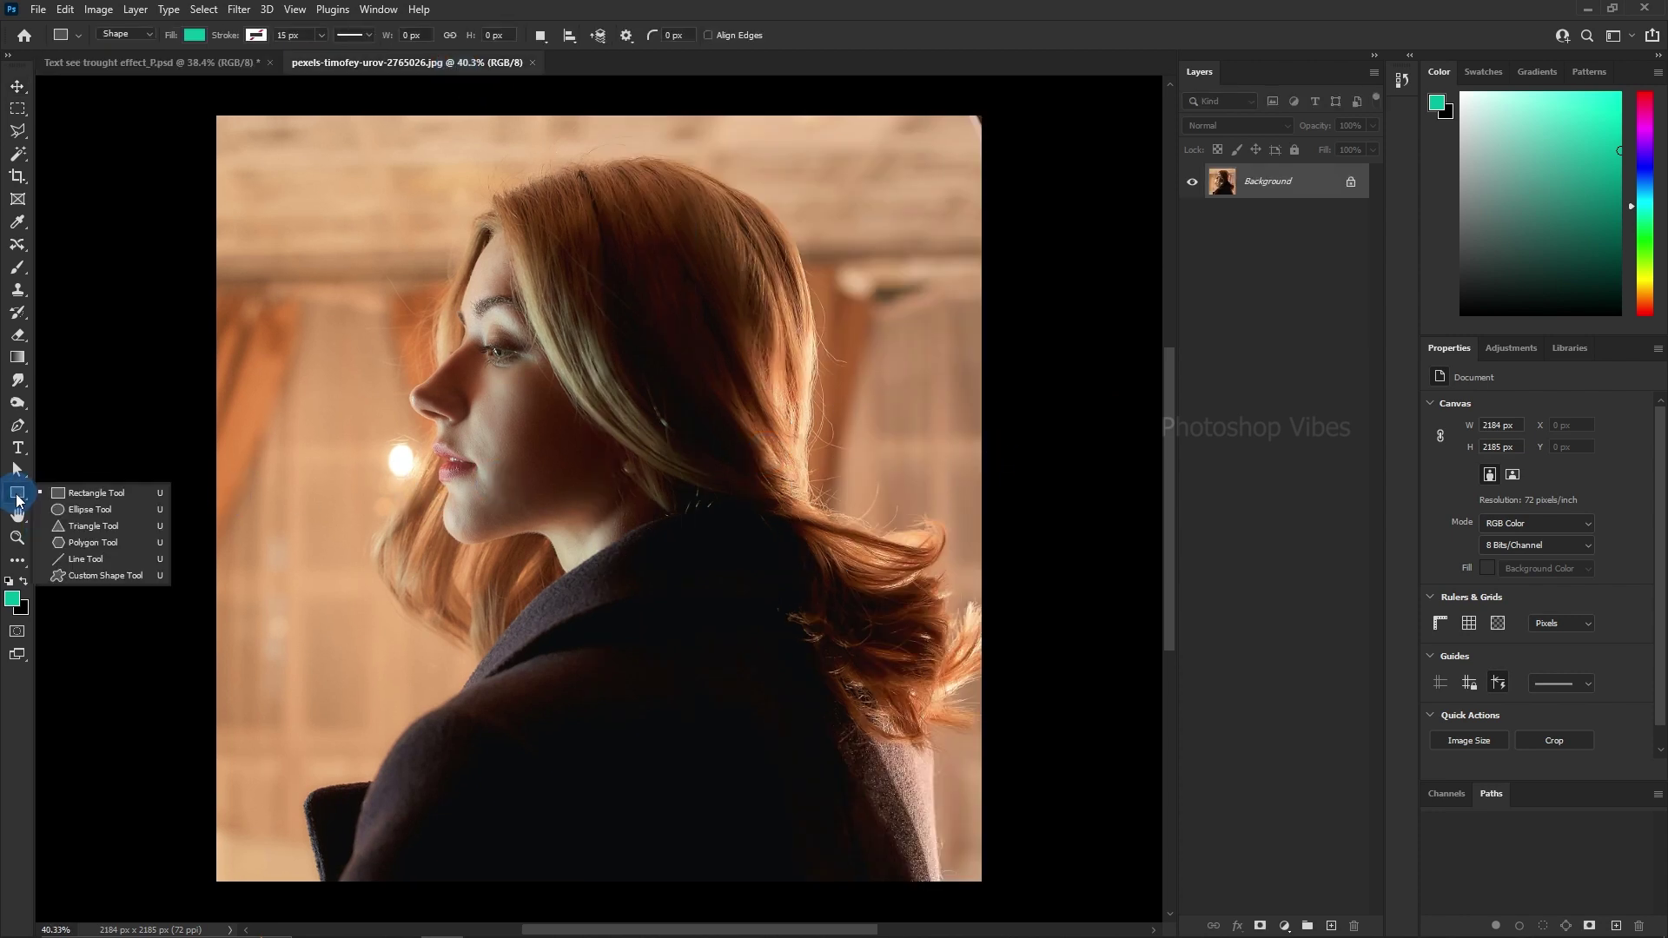
left_click(93, 490)
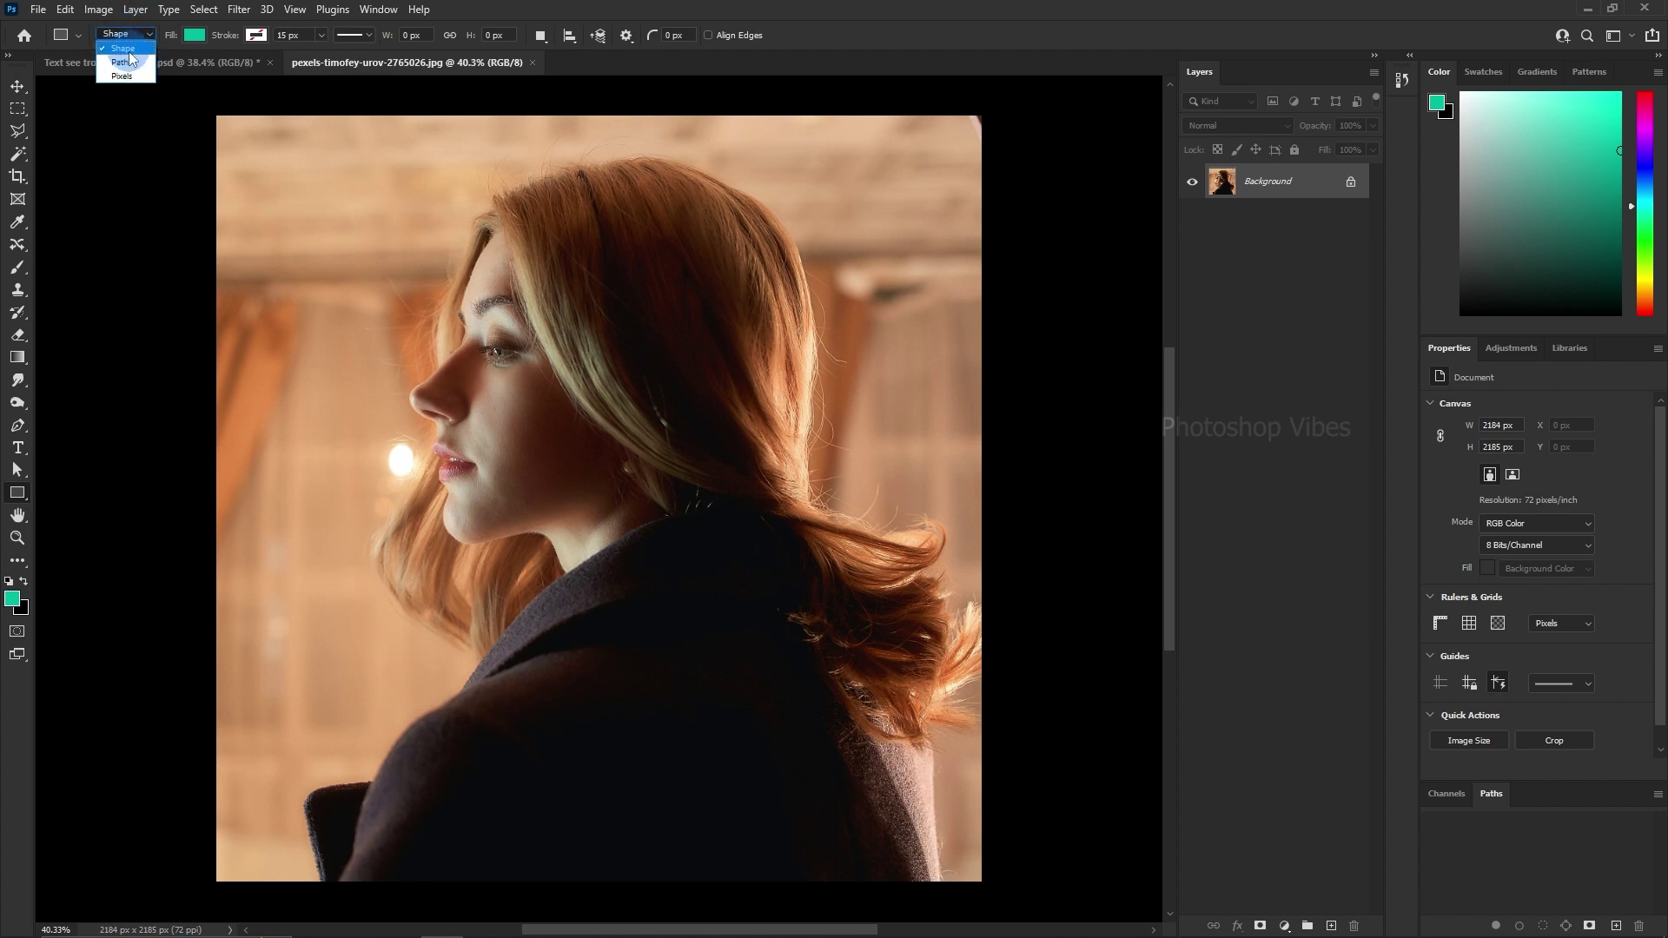
left_click(152, 43)
left_click(194, 36)
left_click(301, 68)
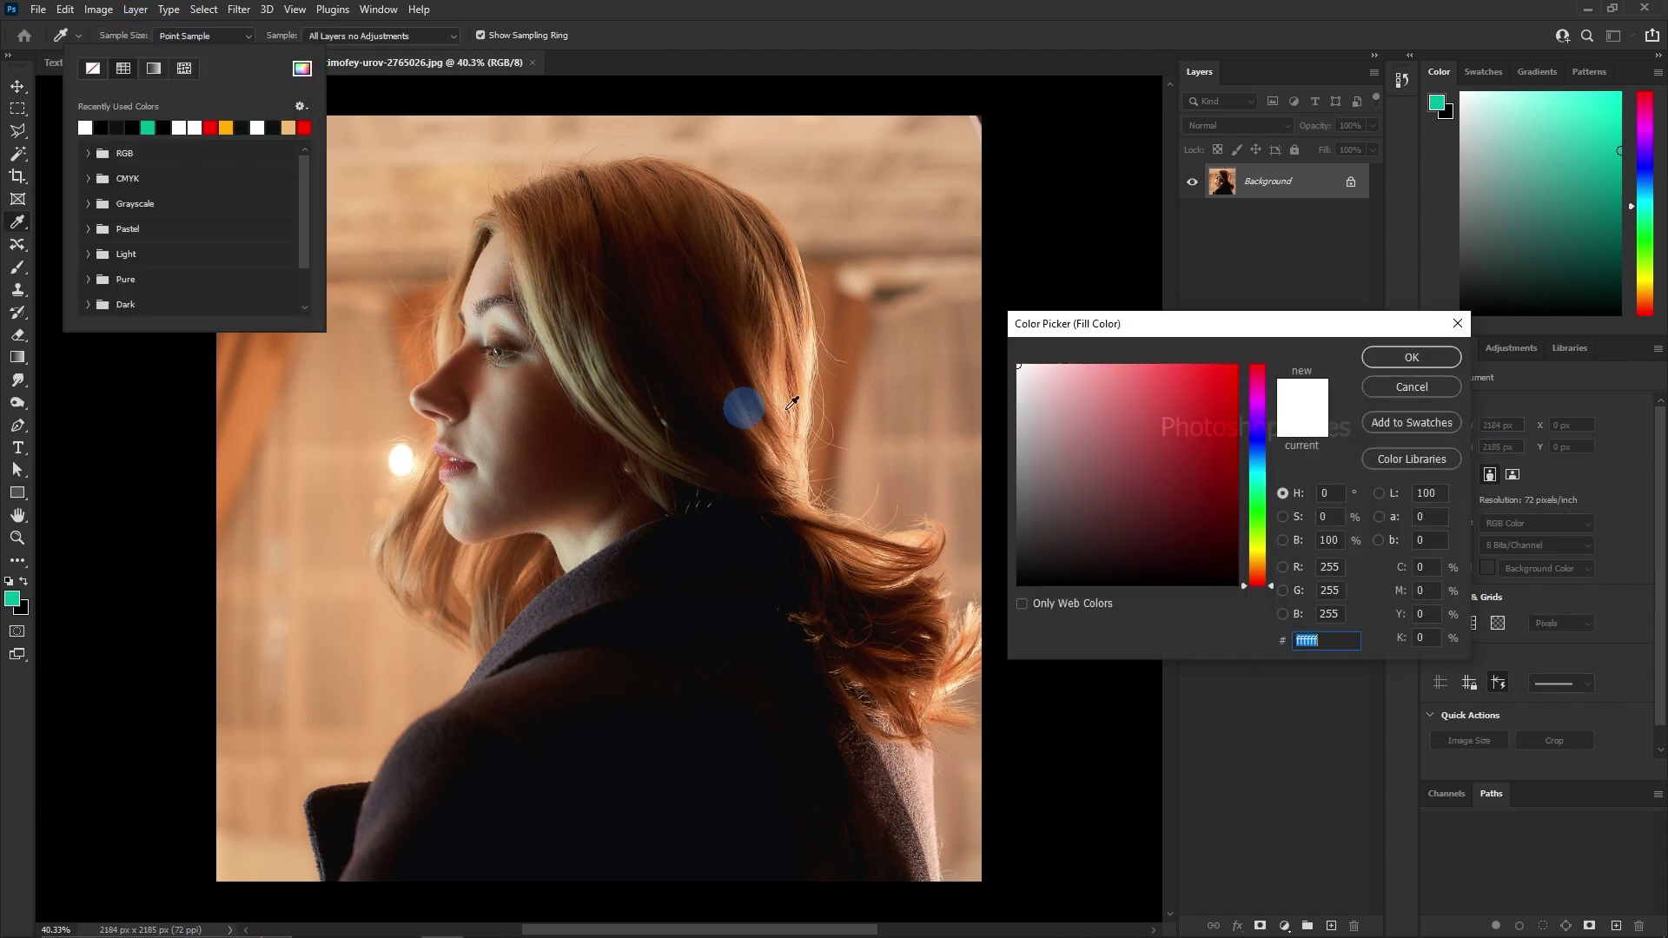
left_click(971, 349)
left_click(1390, 361)
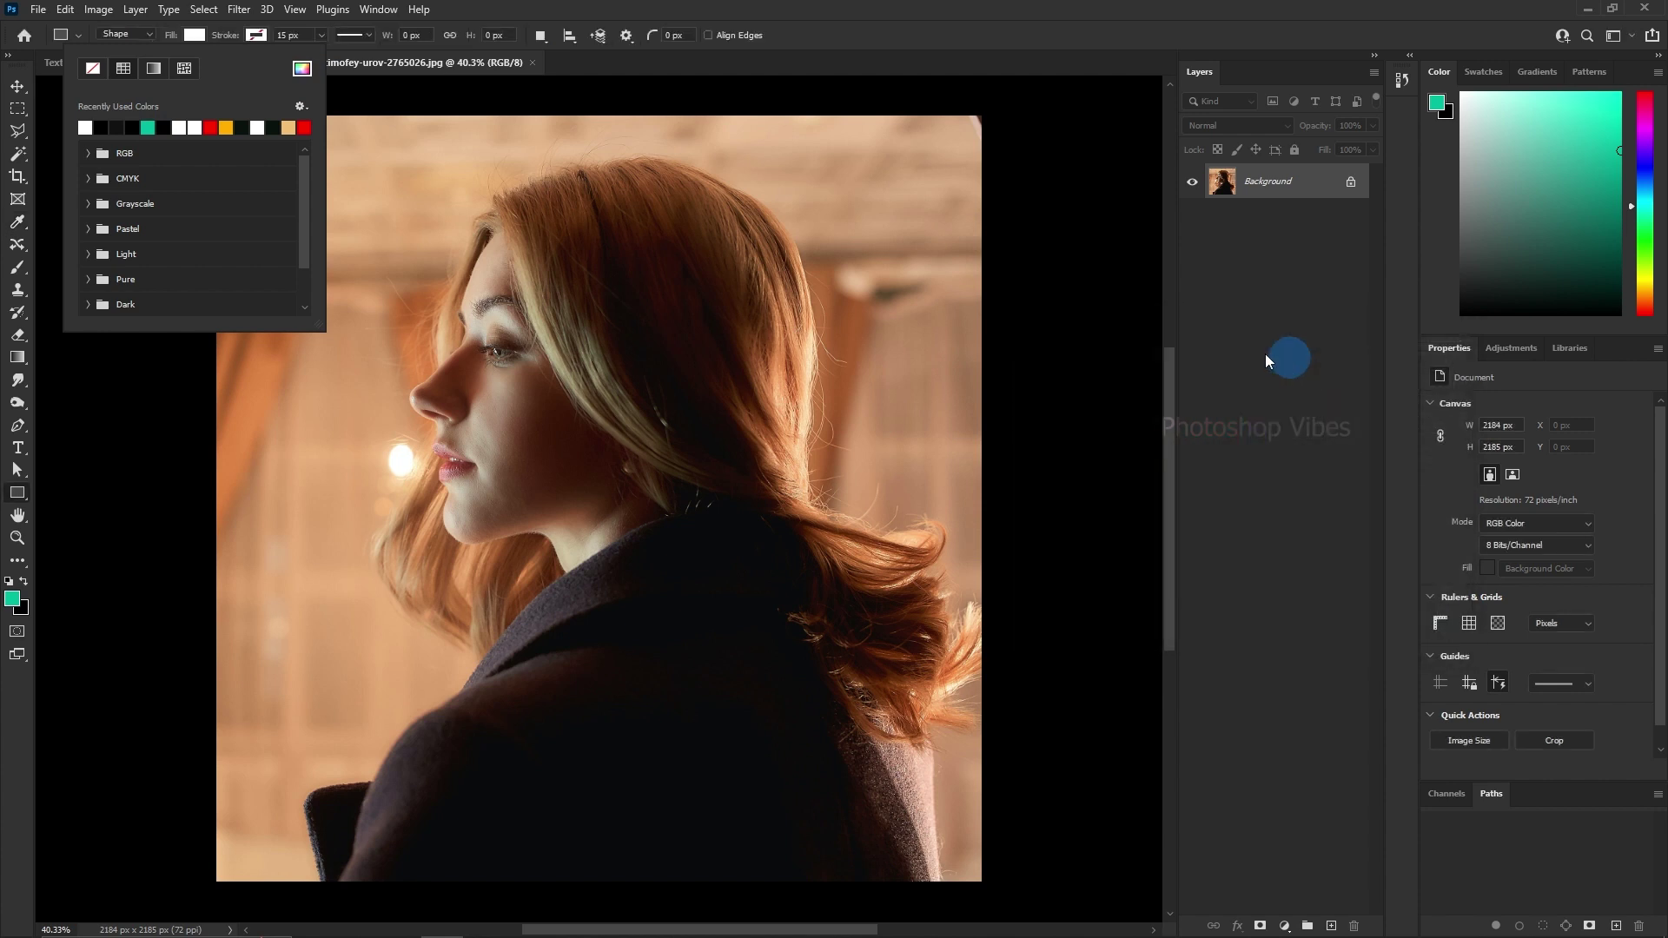
Draw a white rectangle covering the right half of the photo.
left_click(247, 38)
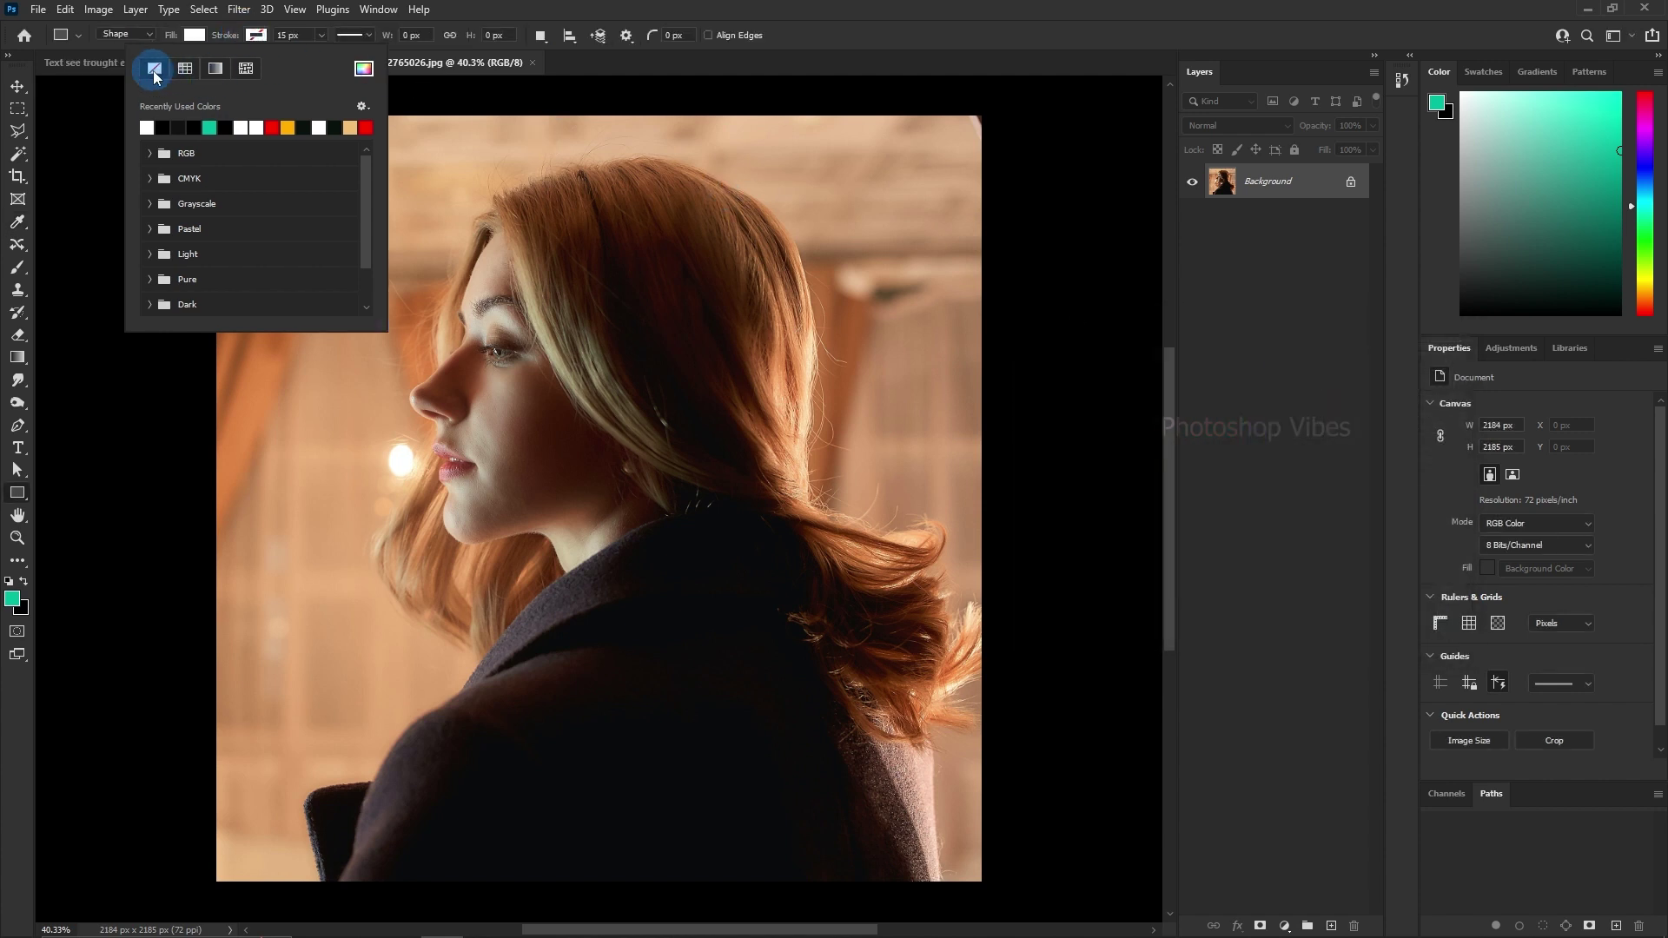
left_click(493, 307)
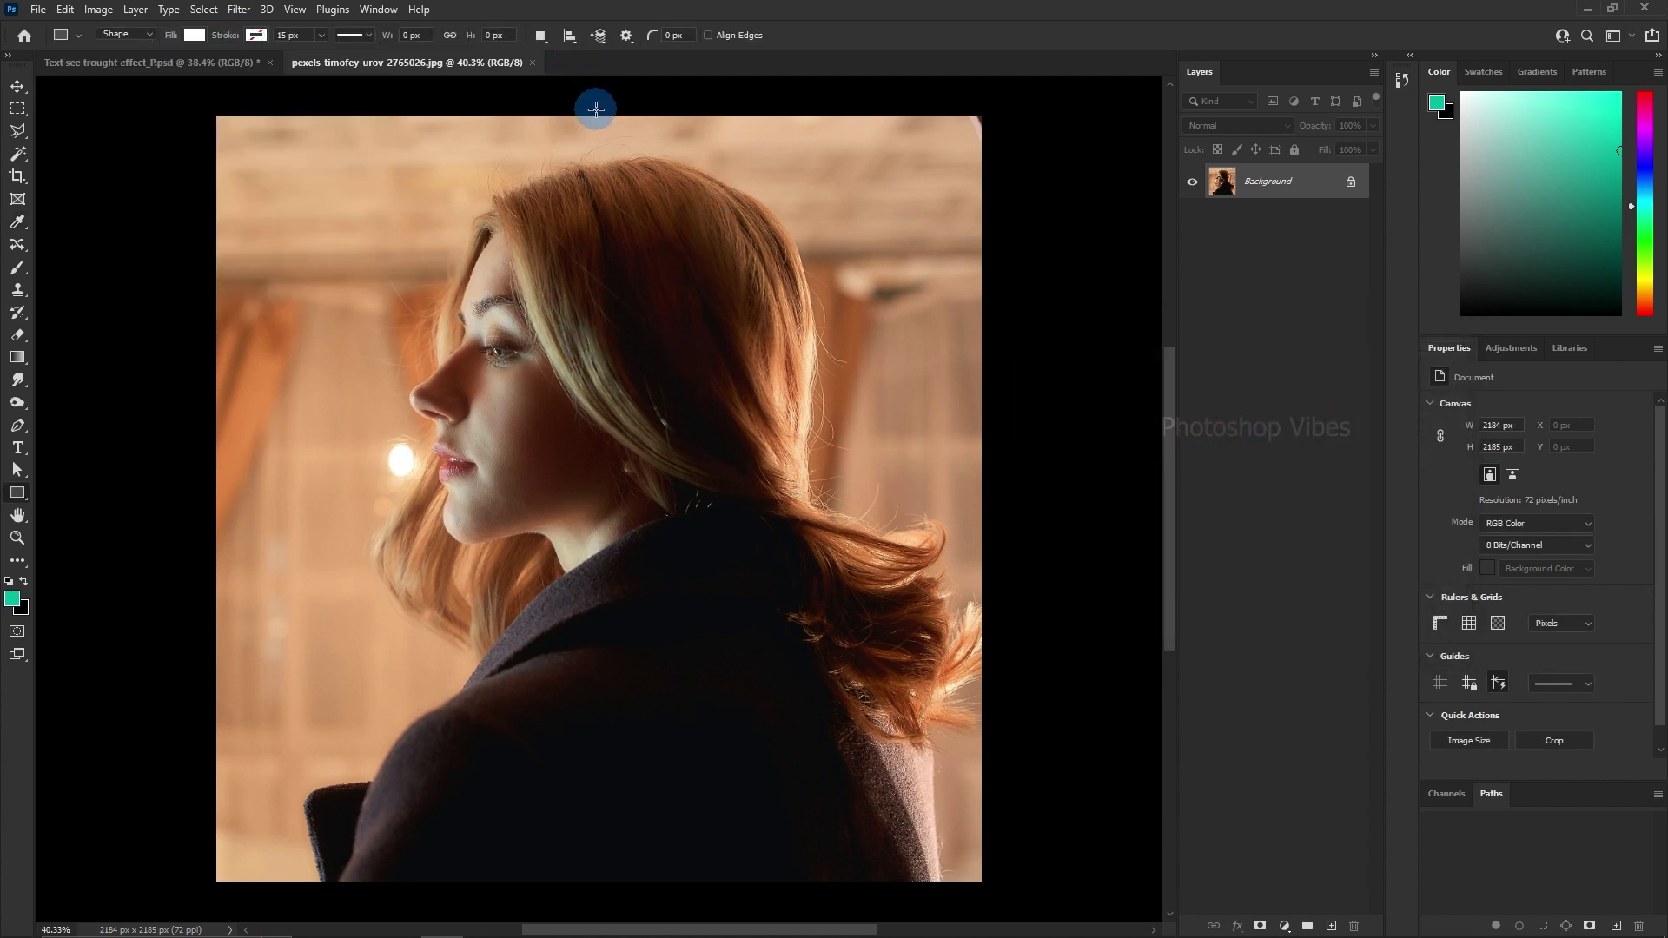
left_click_drag(595, 108, 991, 888)
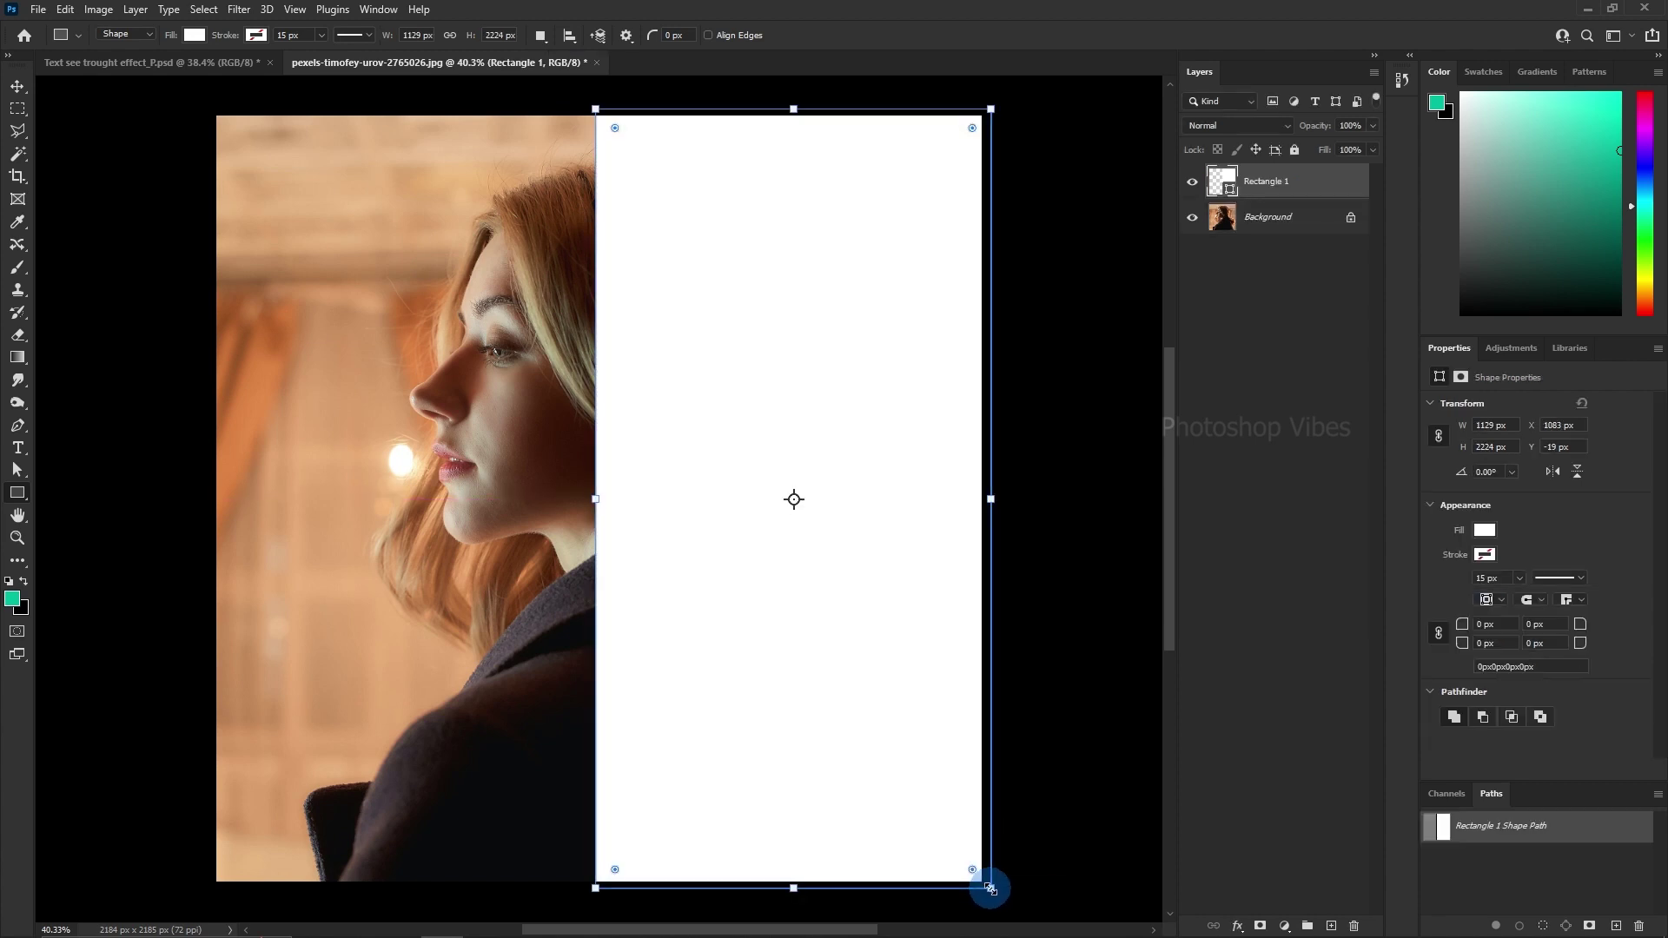
left_click(734, 706)
Deselect the shape and hide Rectangle 1 to reveal the whole photo.
left_click(15, 86)
left_click(496, 273)
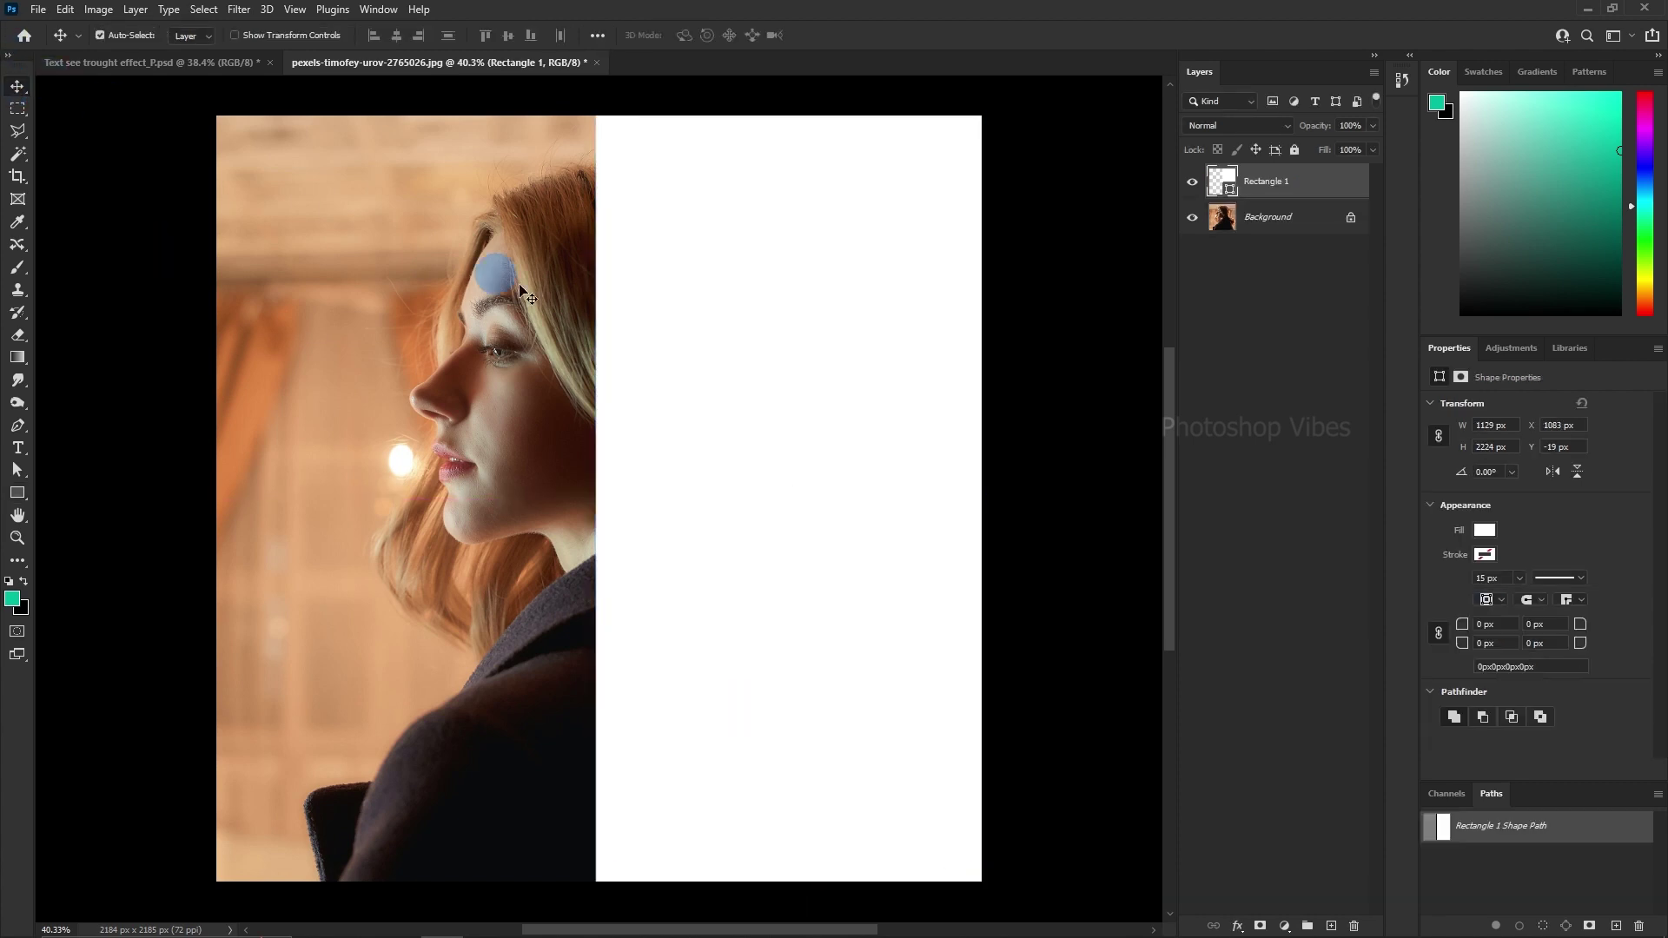
left_click(692, 300)
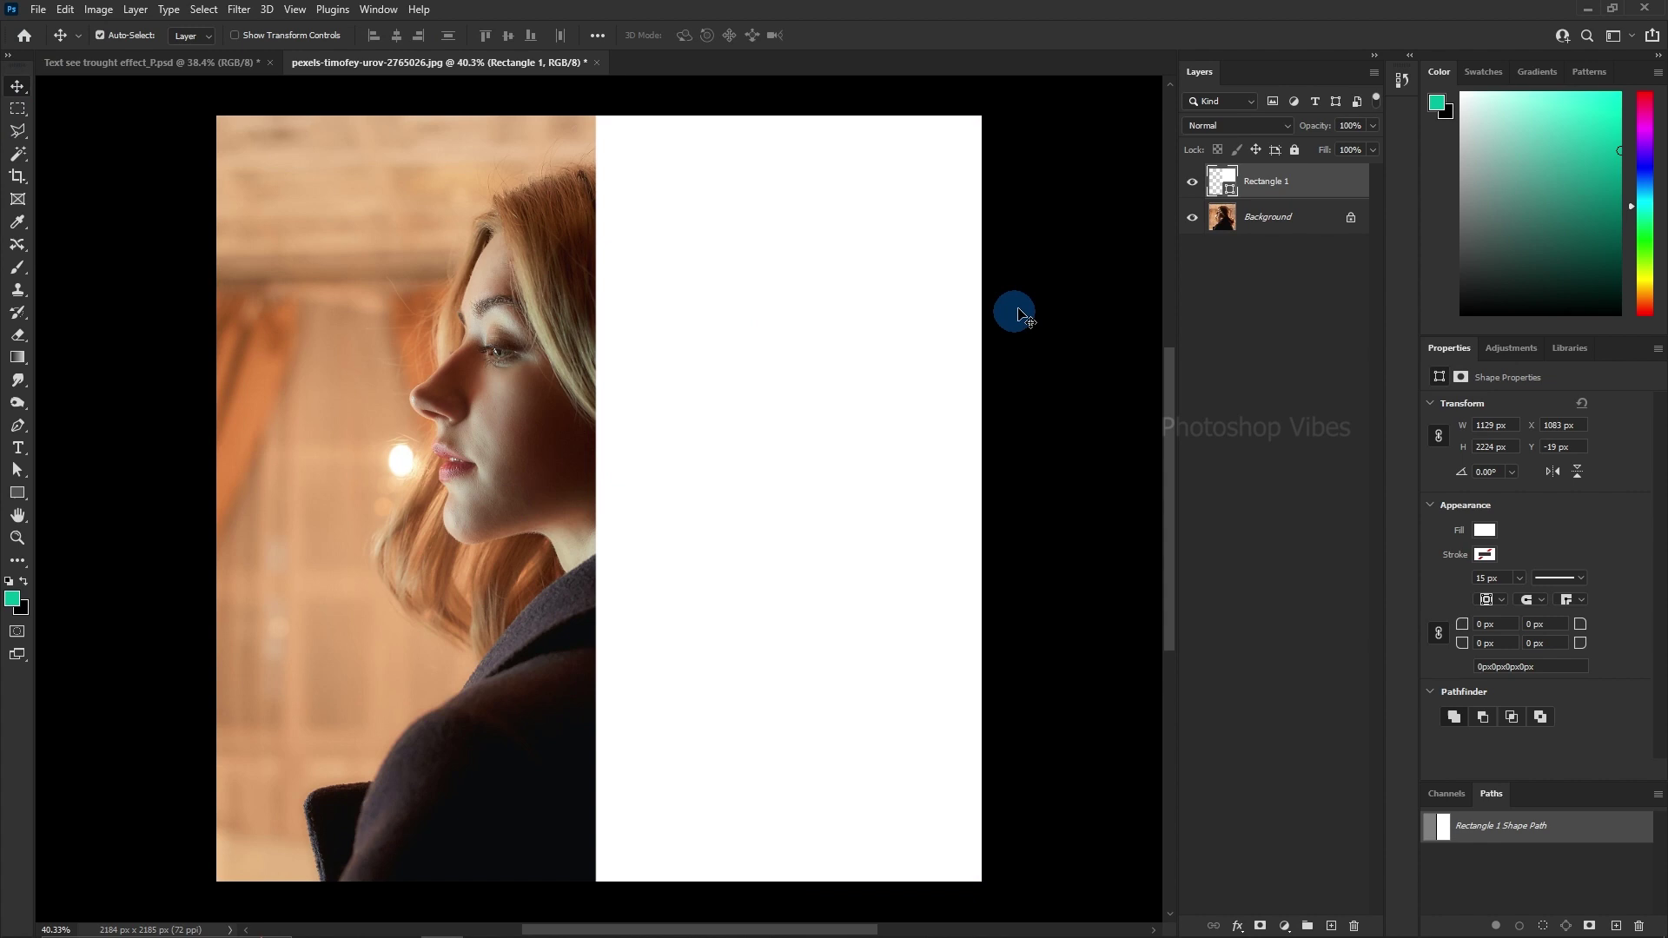
left_click(1192, 184)
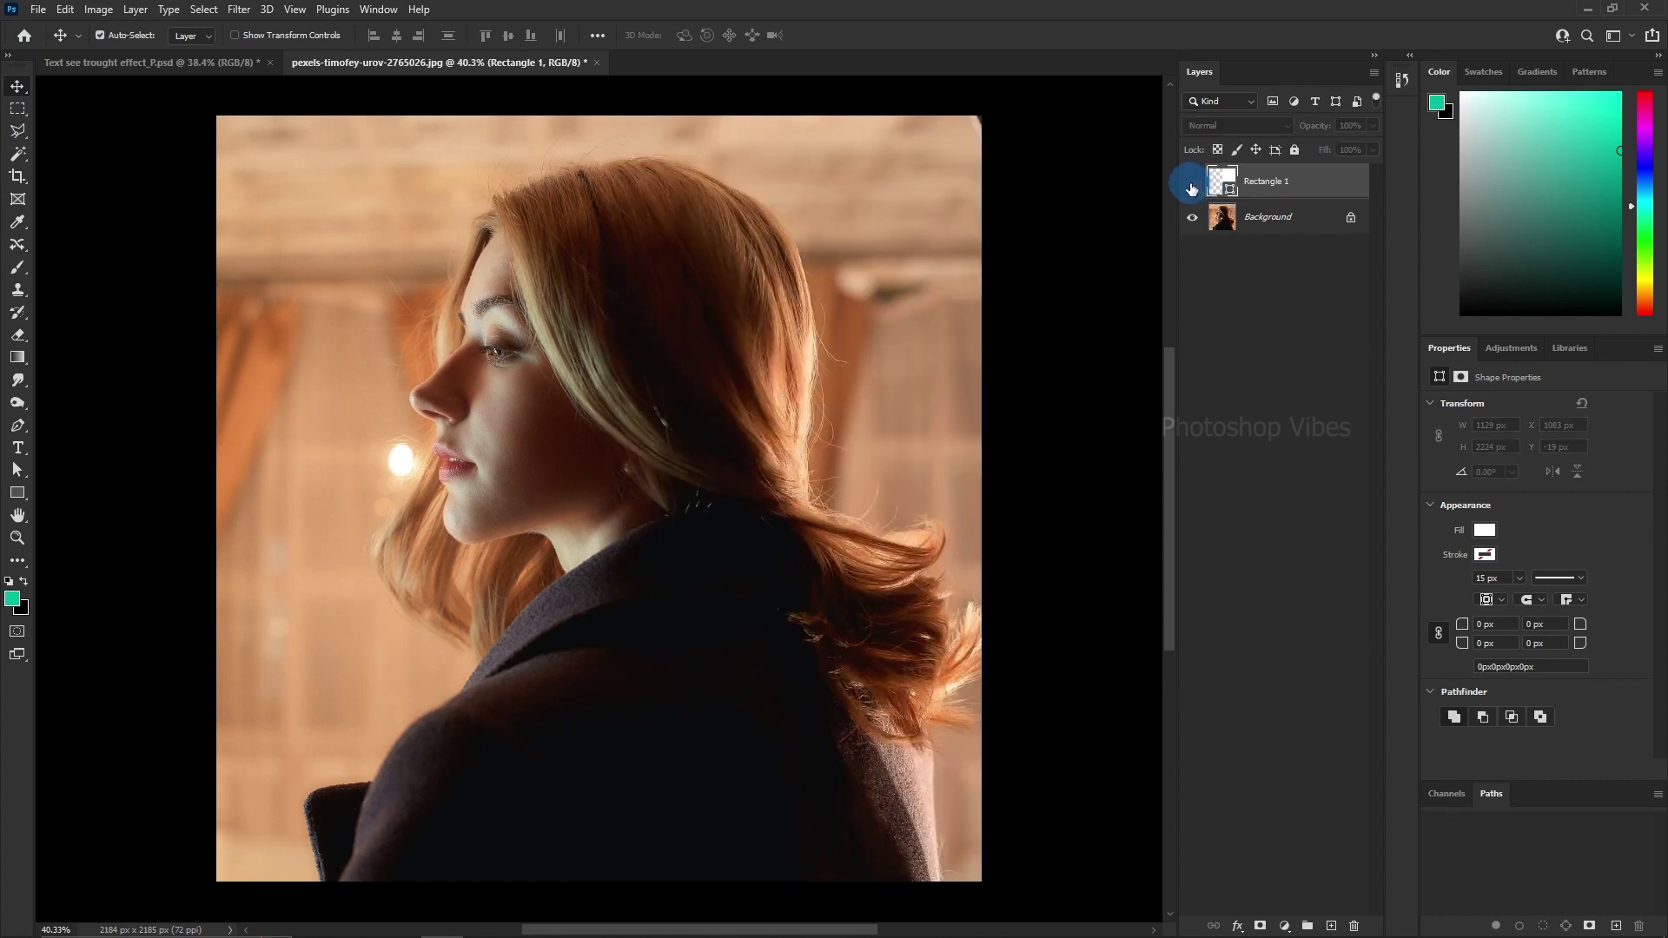
Set up horizontal type in Anton Regular, with the font size at 80 pt.
left_click(21, 452)
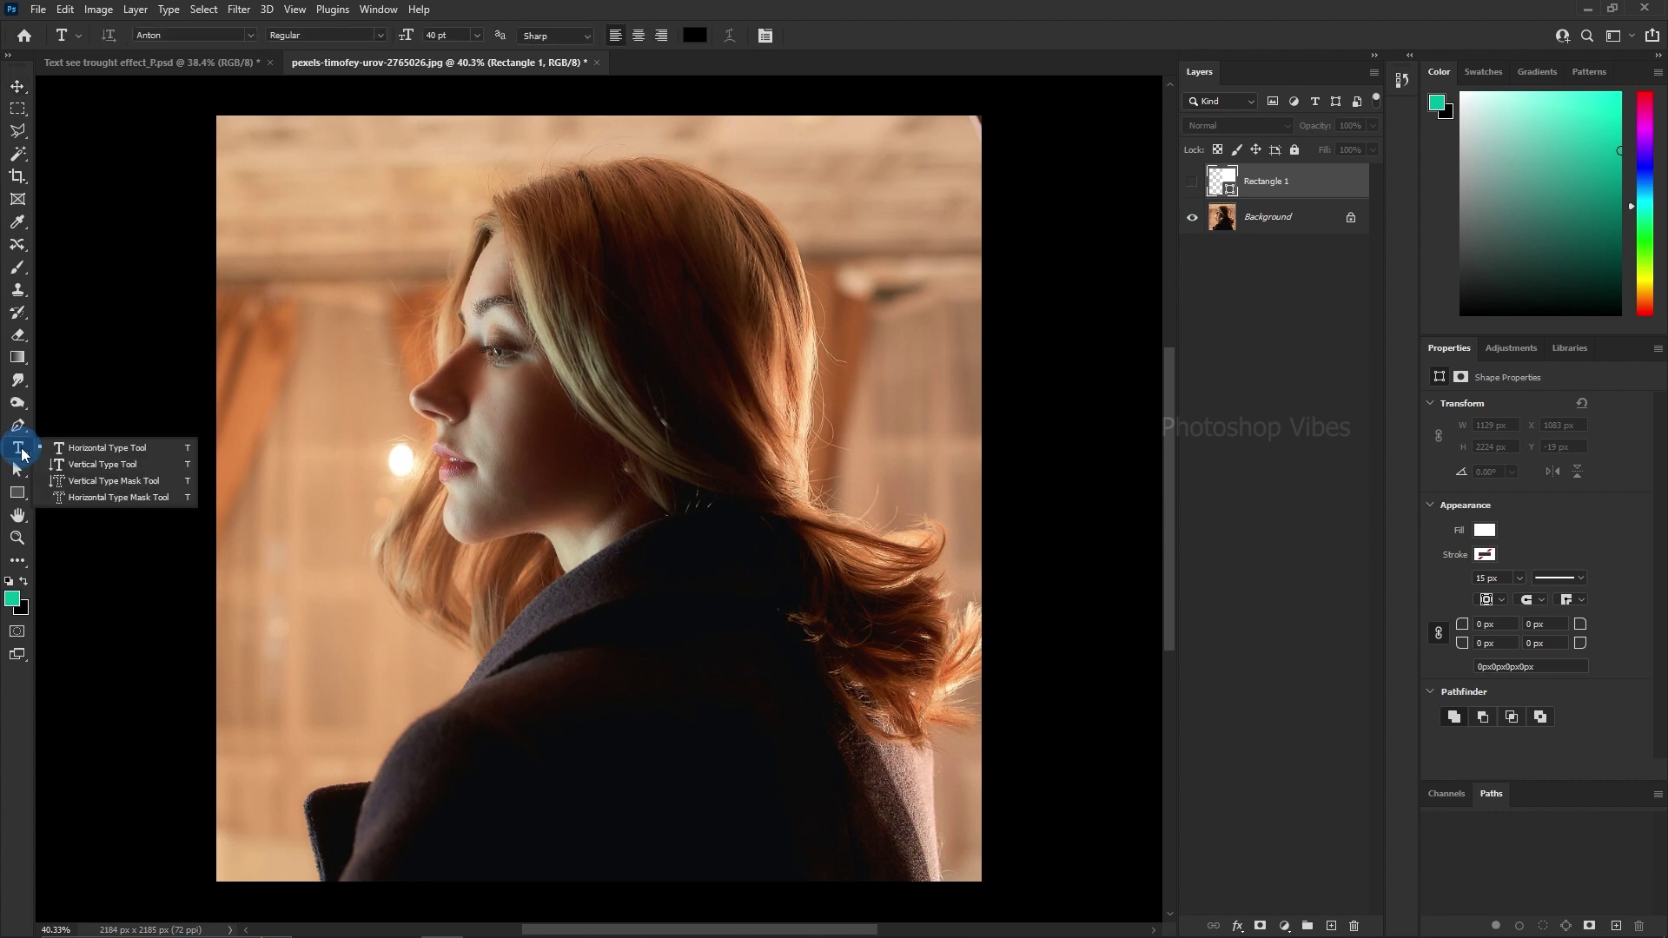
left_click(91, 445)
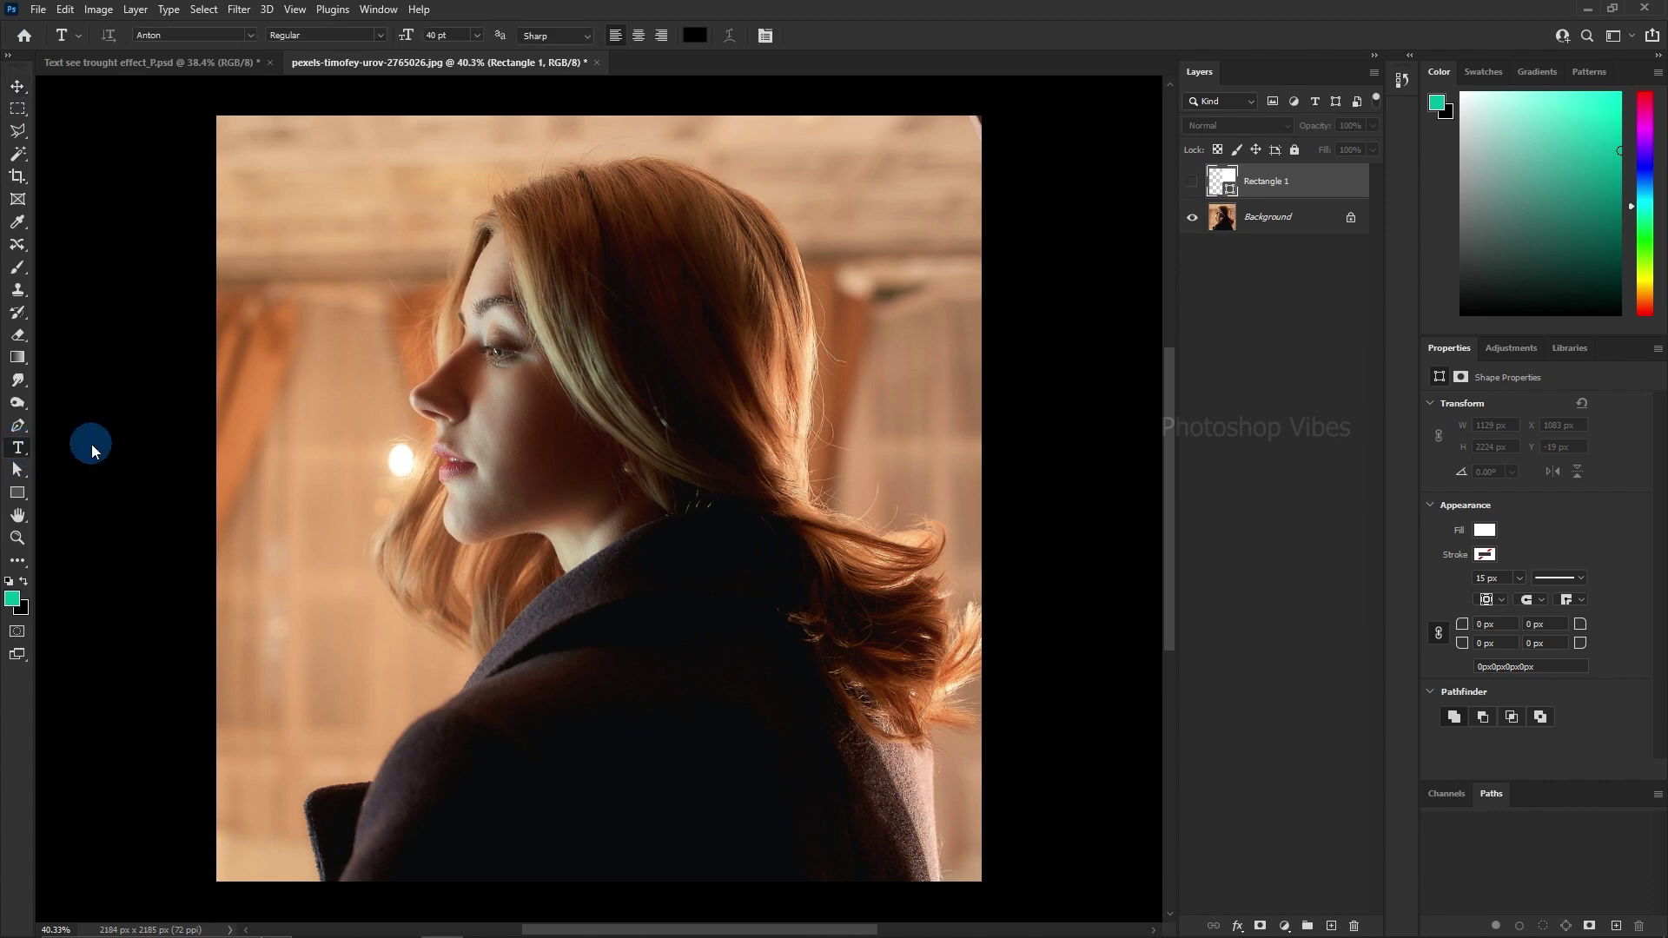
left_click(251, 35)
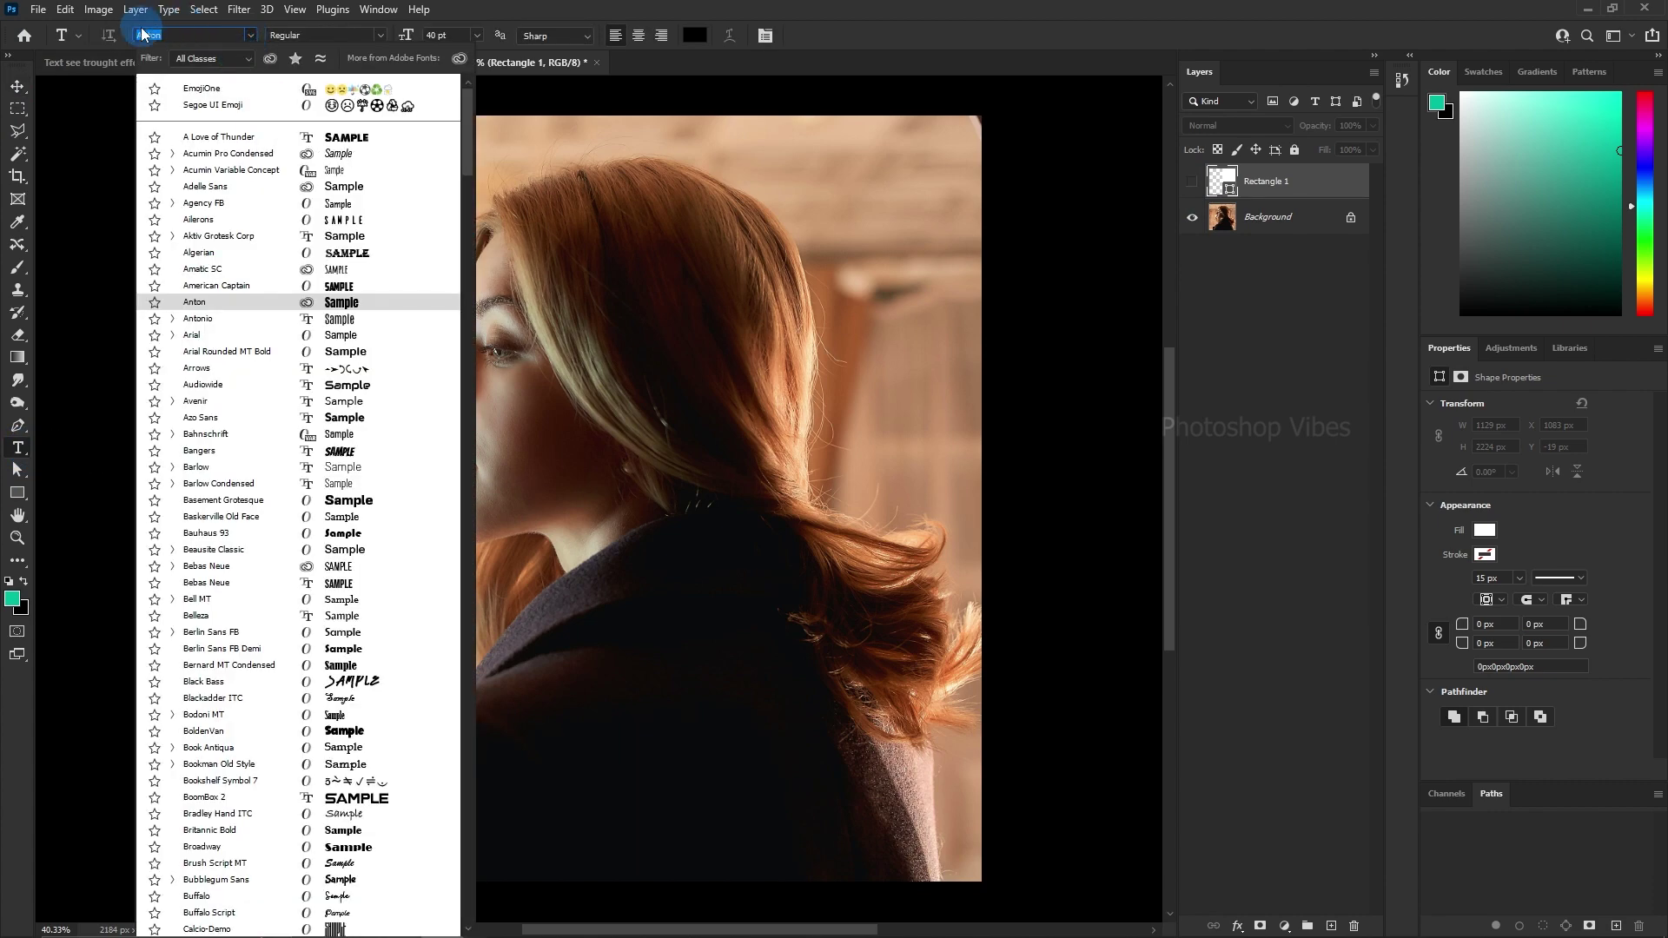
left_click(317, 35)
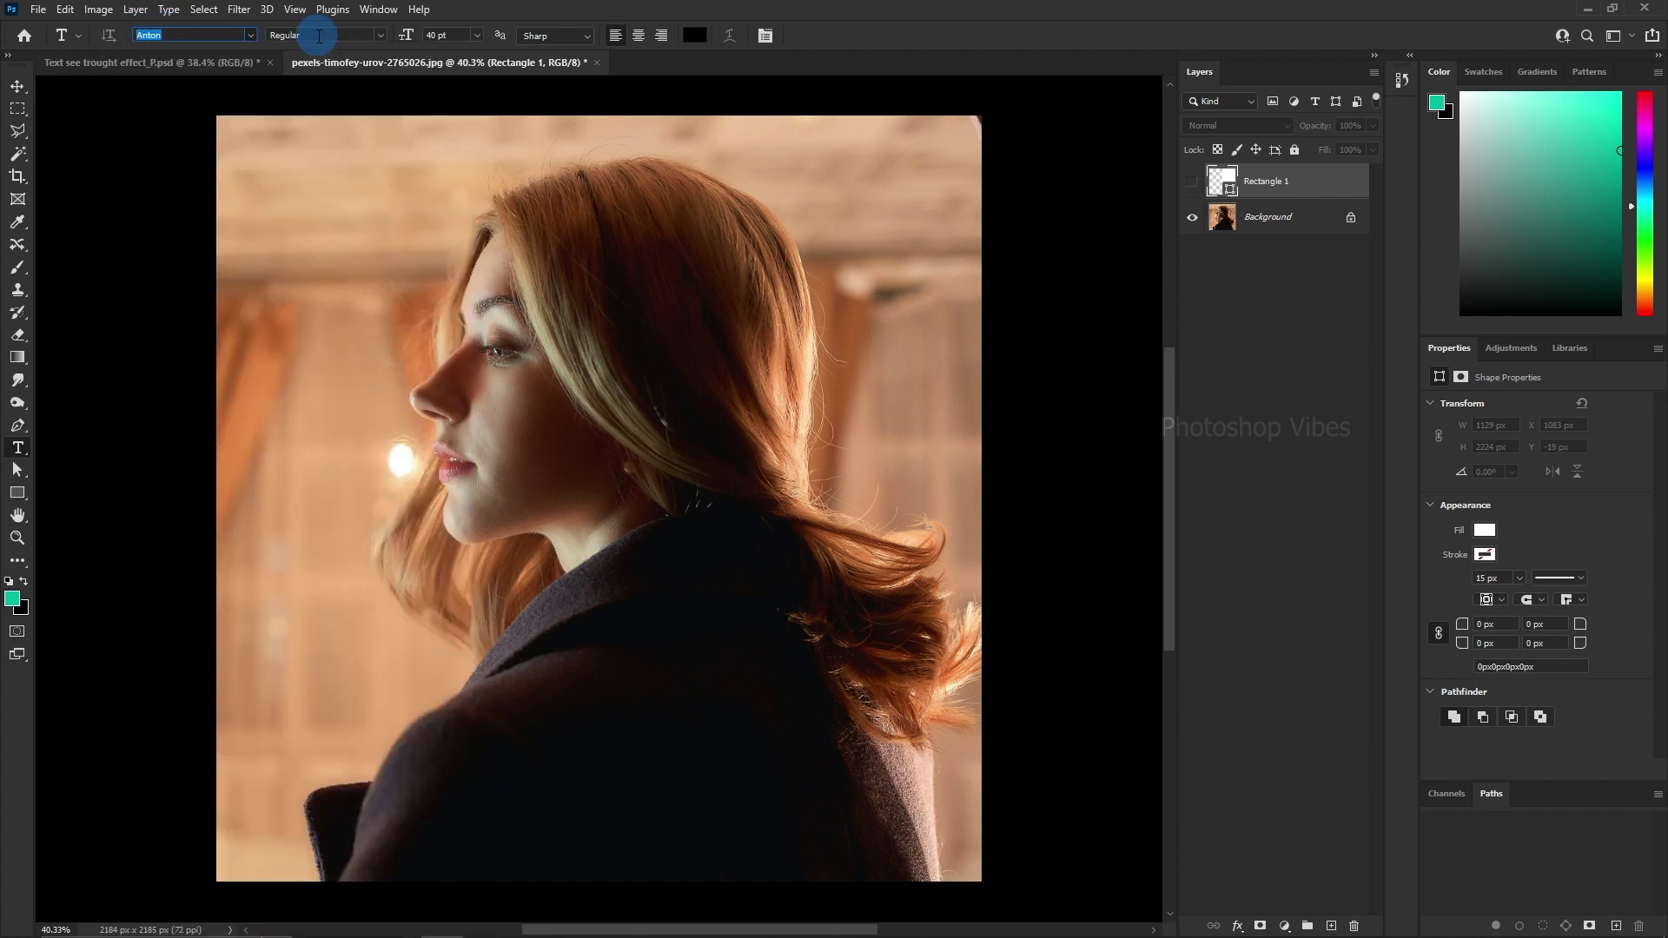
left_click(447, 35)
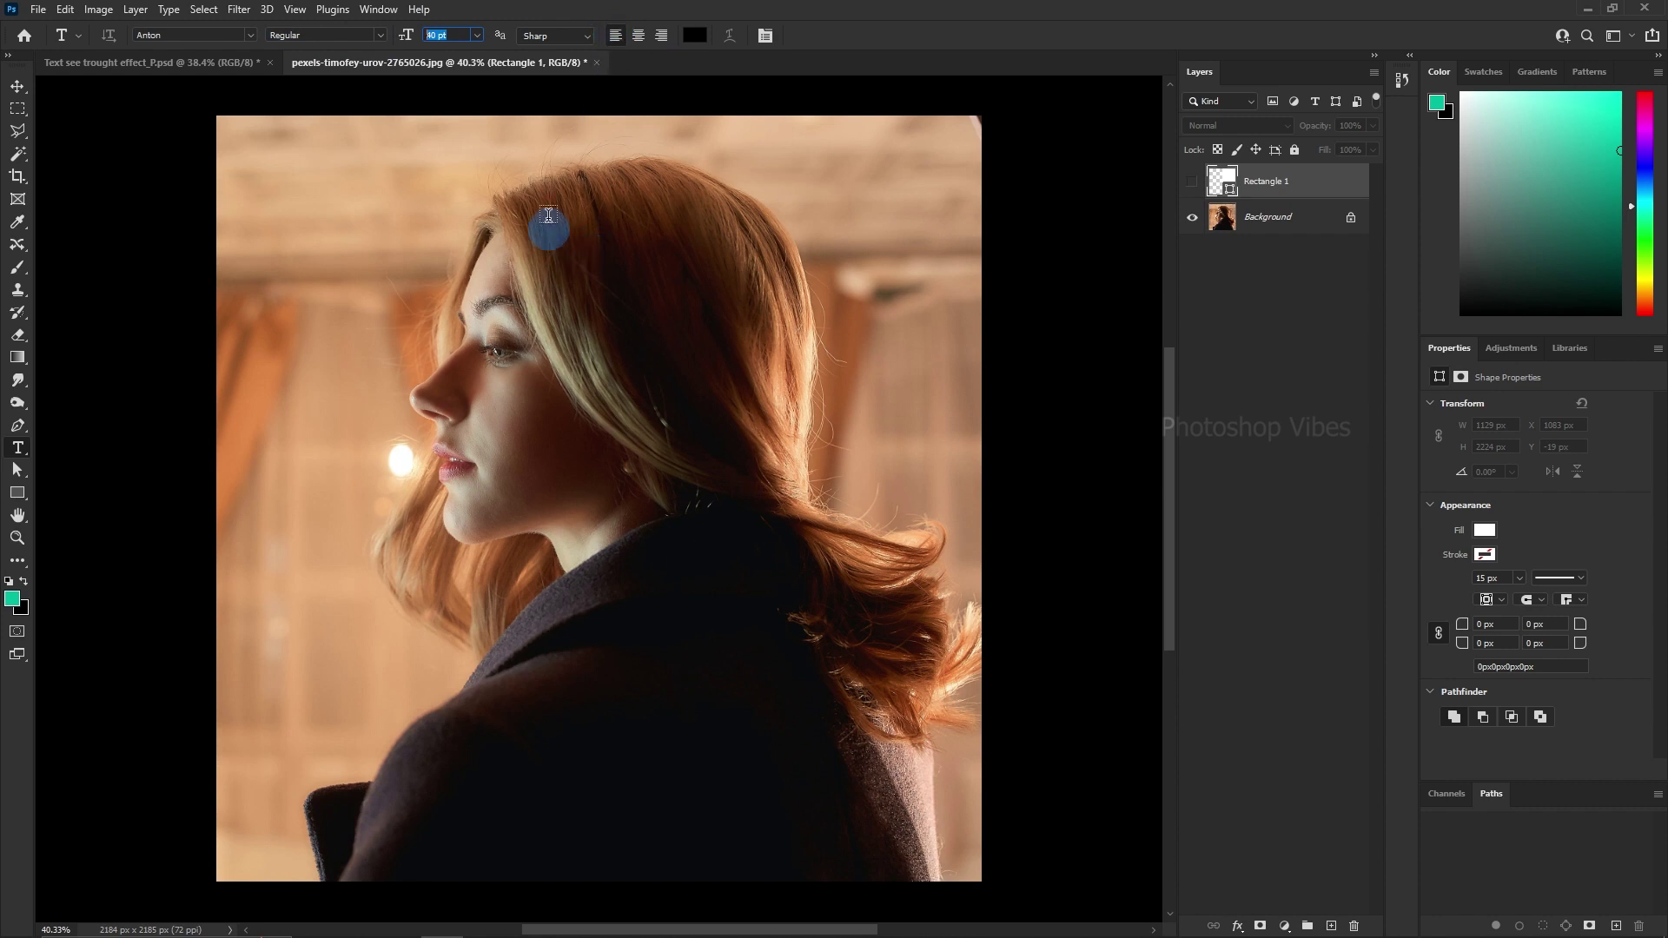
Show Rectangle 1 again, delete the accidental Lorem ipsum text layer, and add empty Layer 1.
left_click(1192, 181)
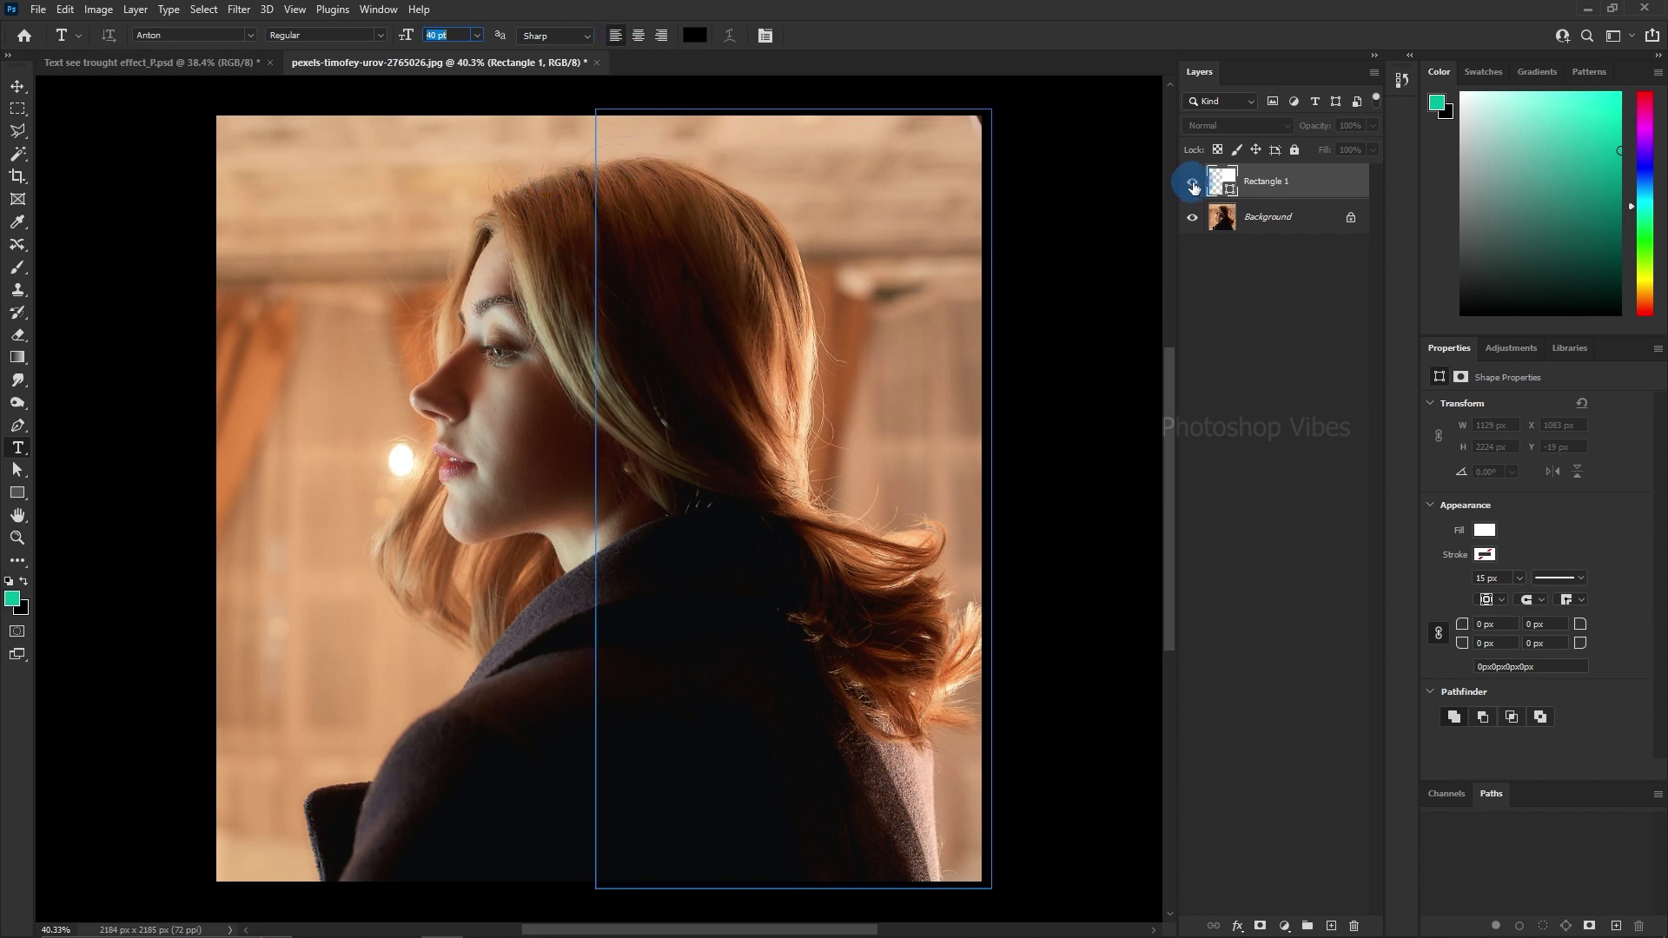
left_click(660, 205)
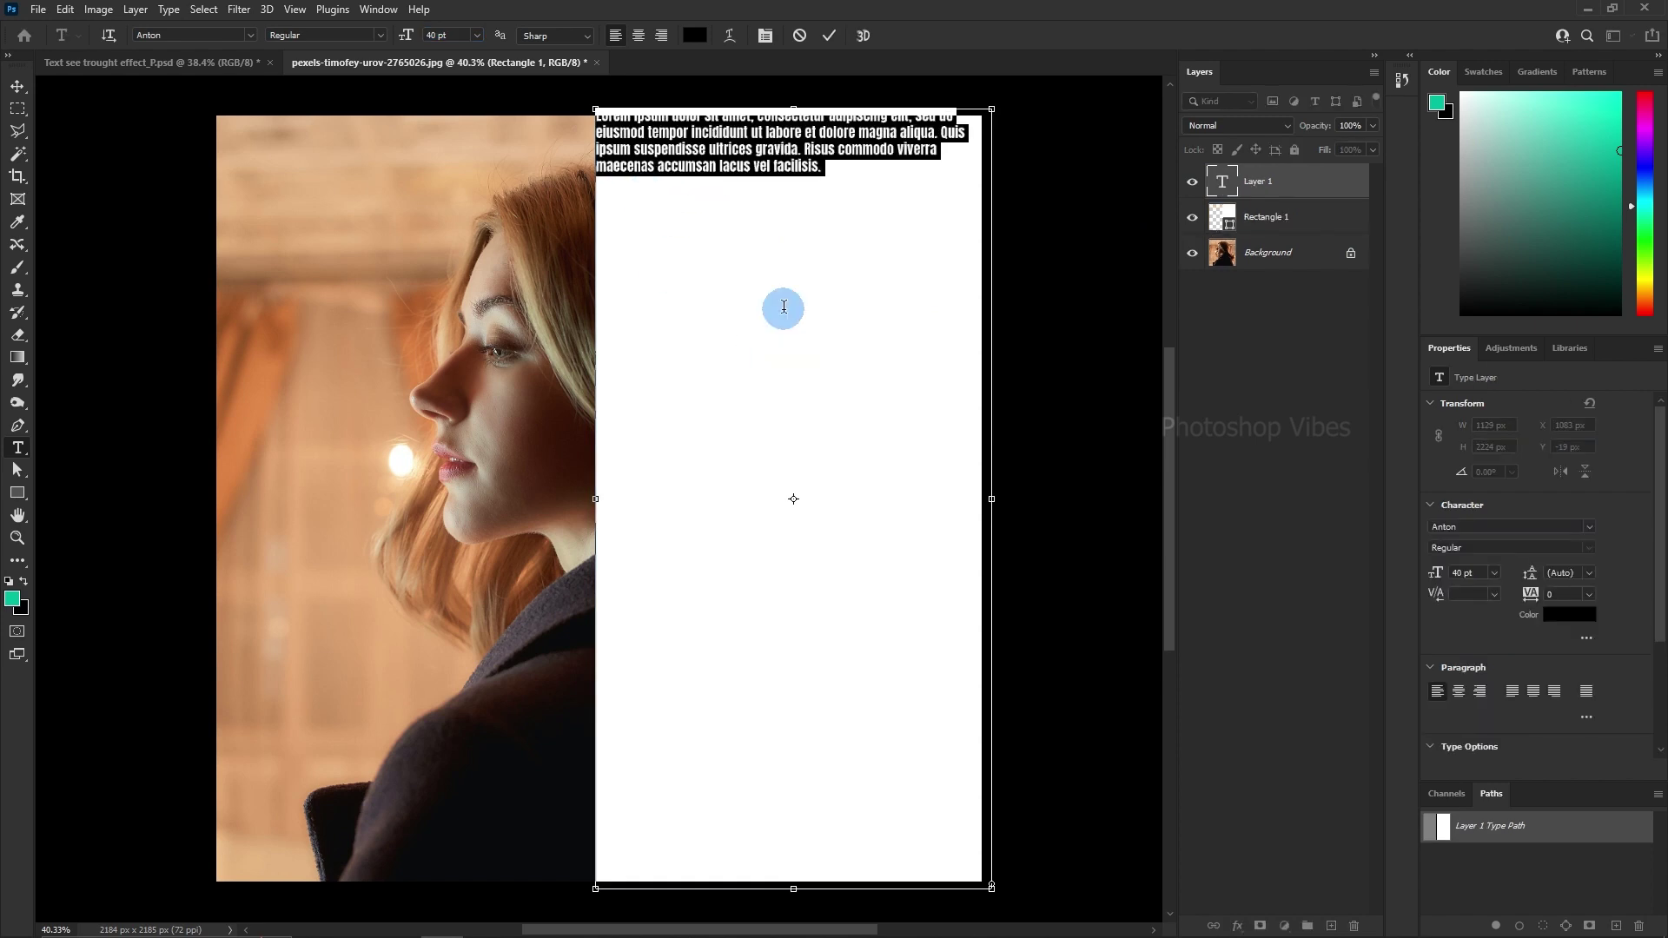
left_click(1289, 184)
key("Delete")
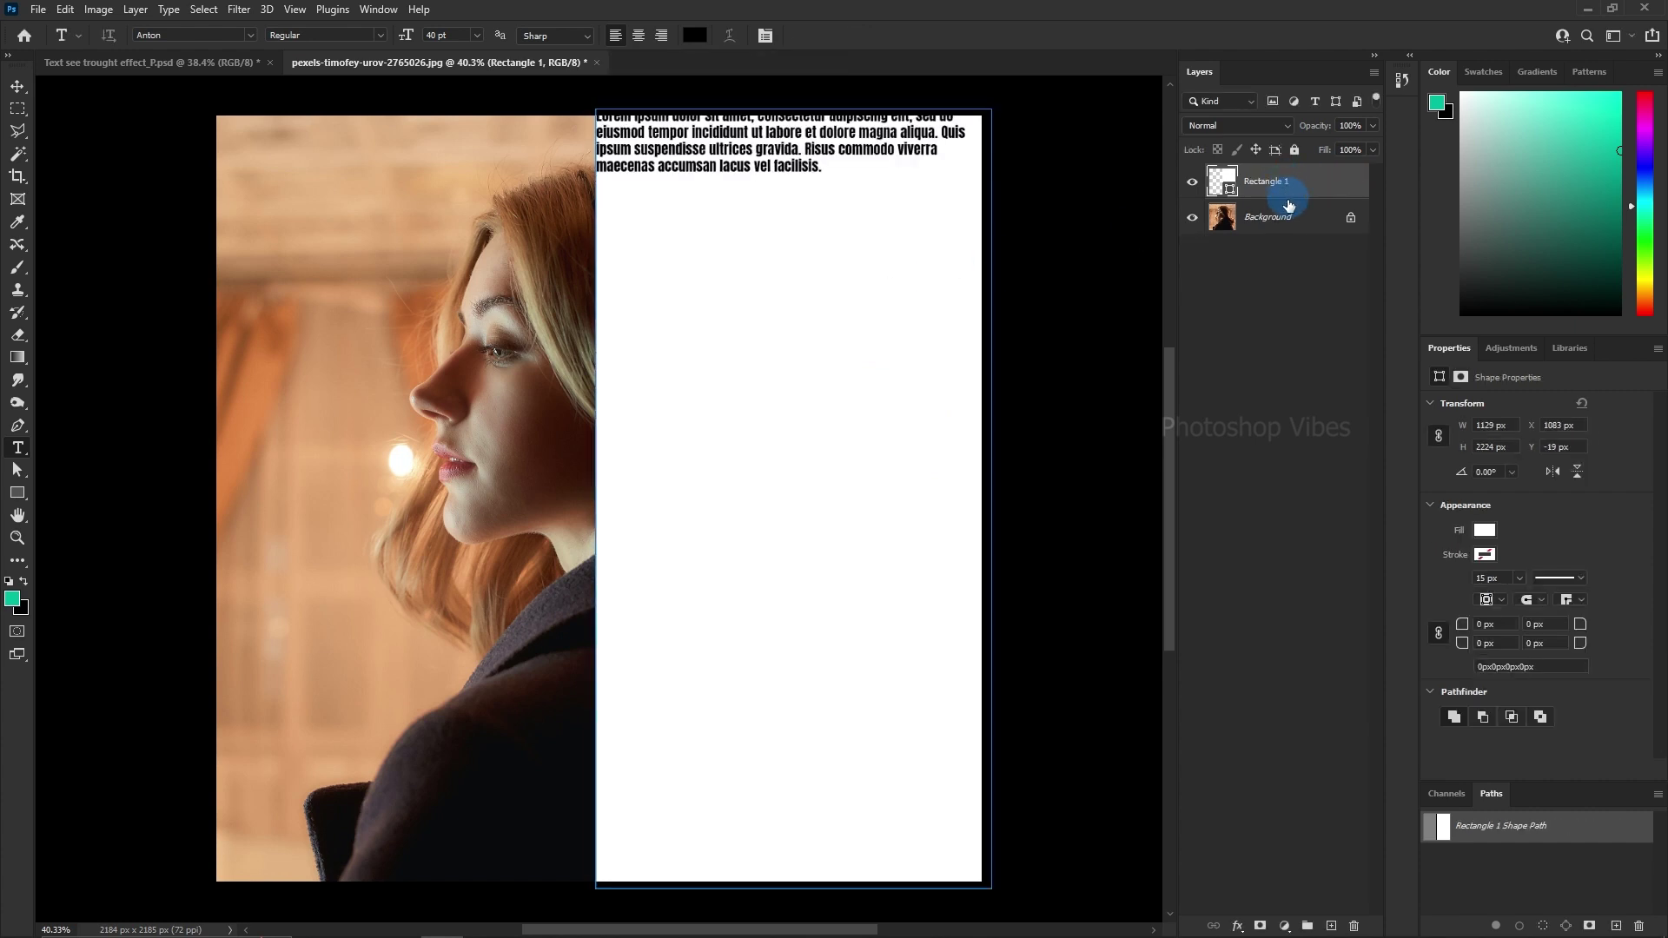
left_click(1330, 924)
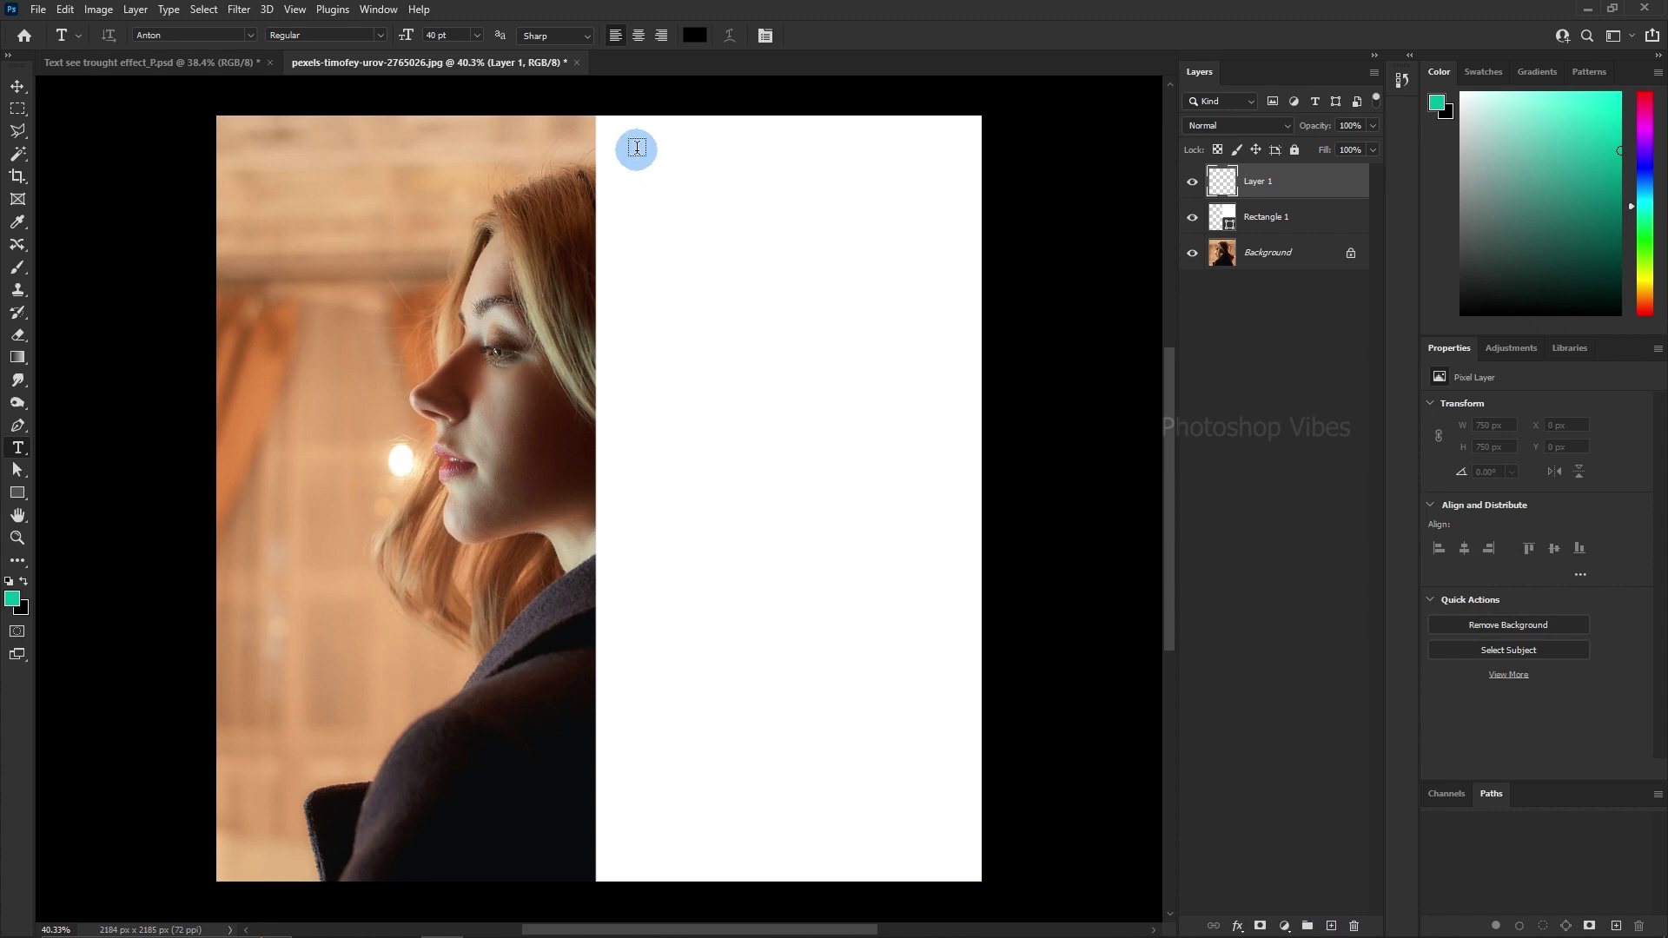
Draw a text box on the white panel and type 'BE' at 519 pt.
left_click_drag(637, 148, 925, 712)
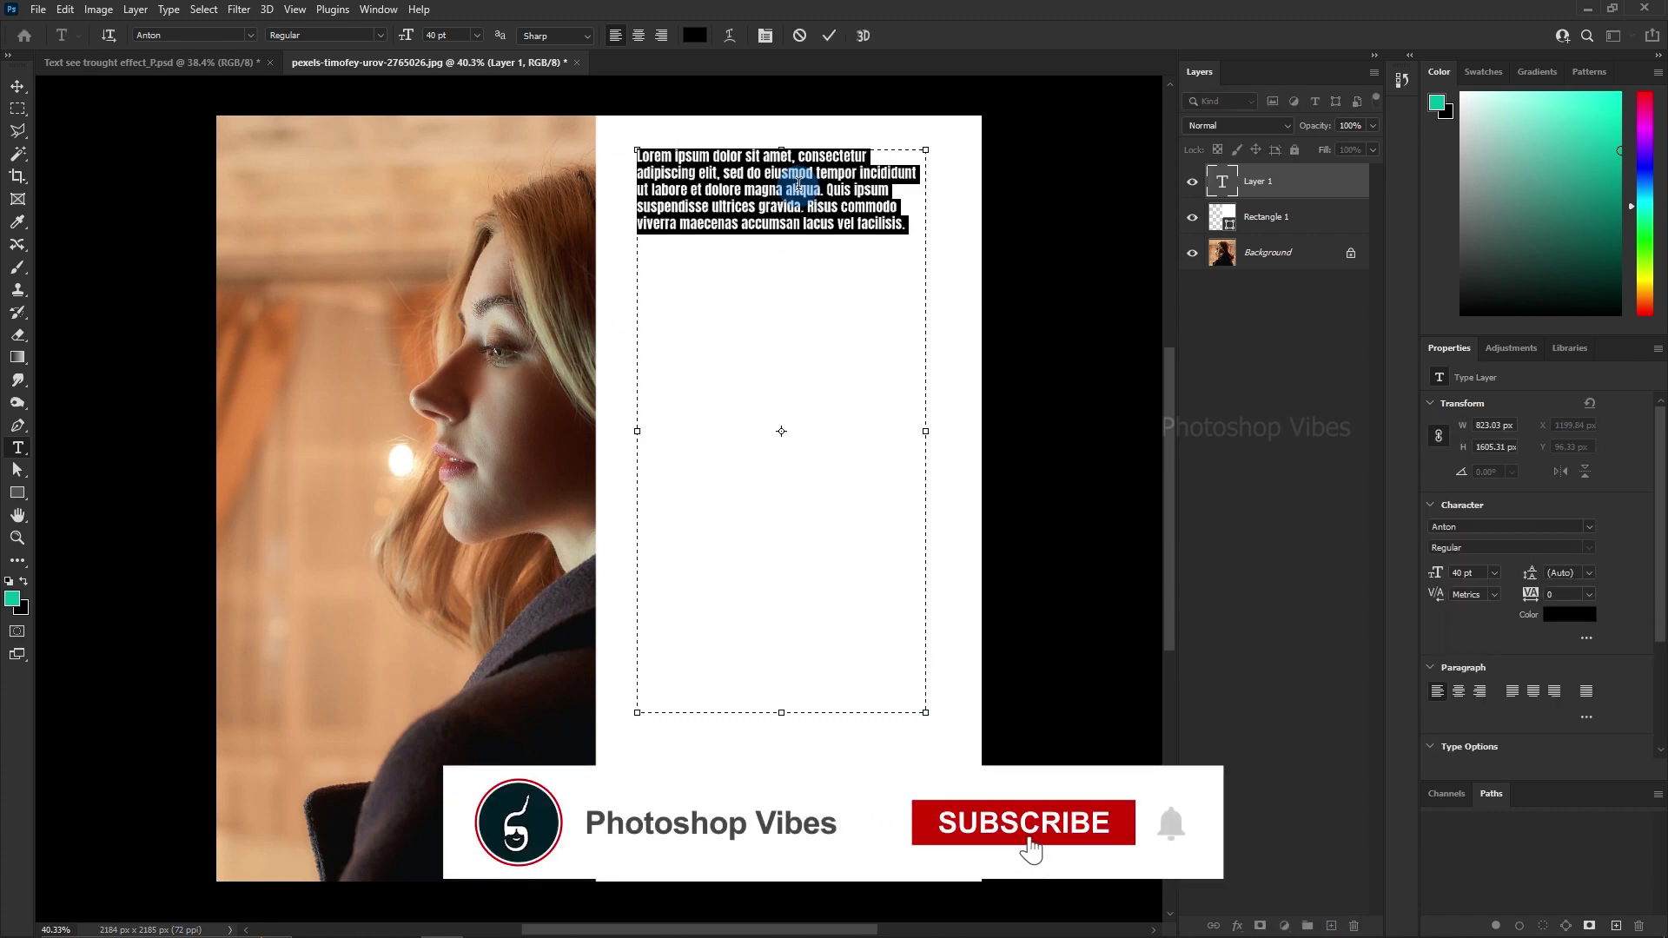
type("BE")
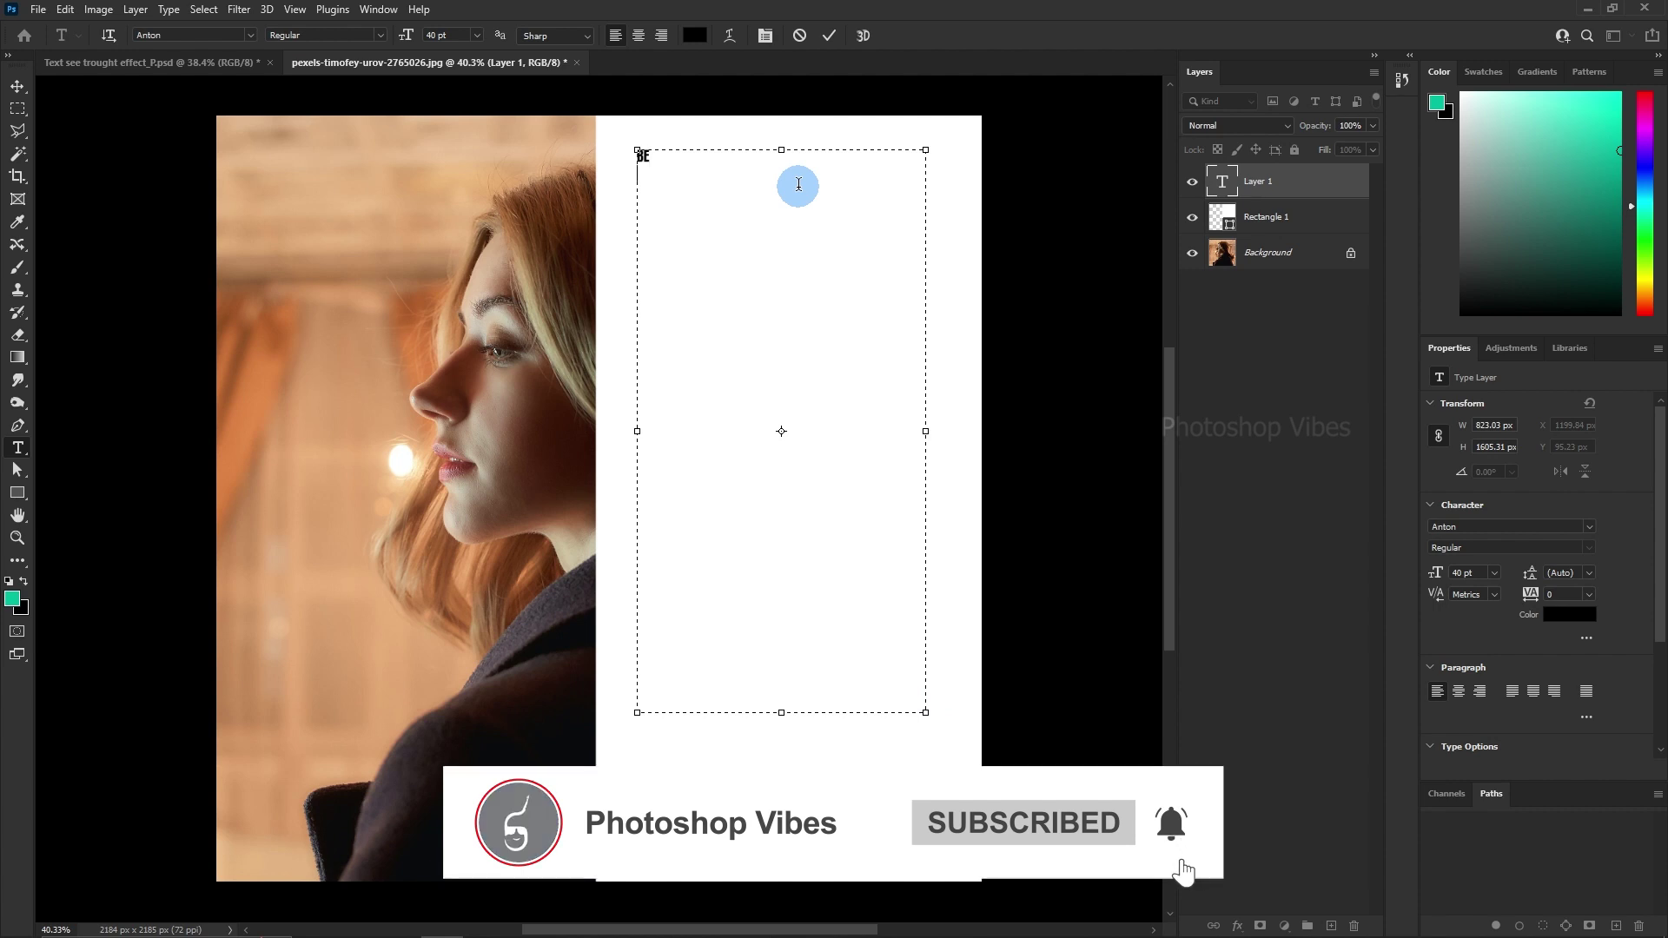
key("ctrl+a")
left_click(1464, 572)
type("519")
key("Return")
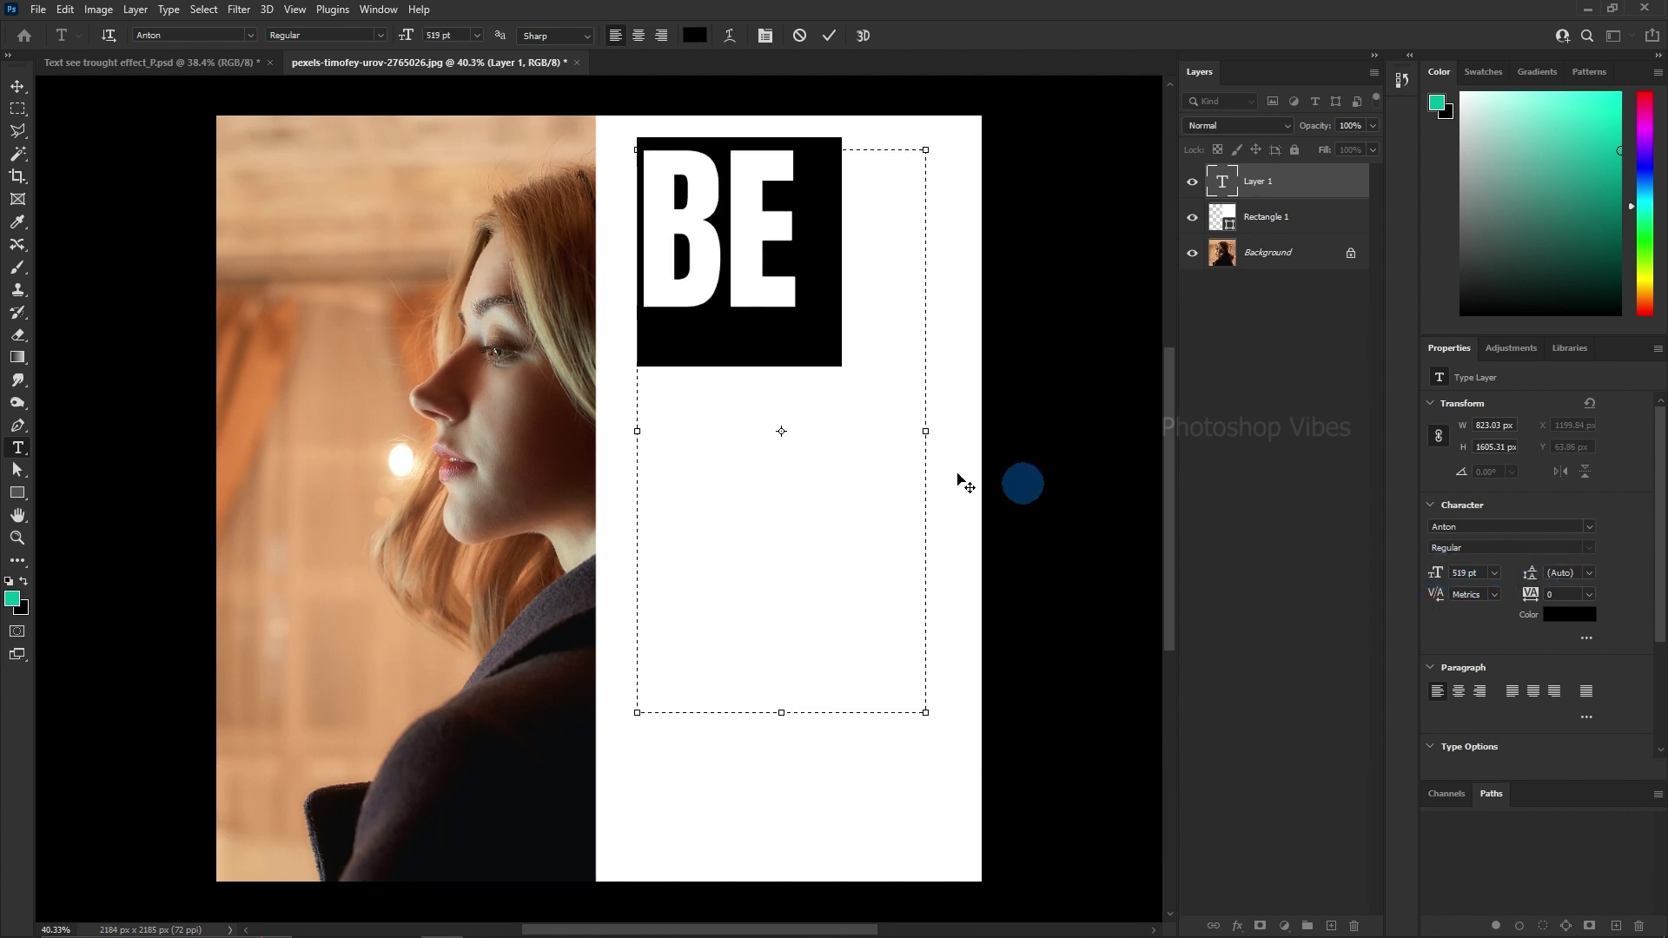
Add 'STR' on a new line and set the headline leading to about 479 pt.
left_click(829, 247)
key("Return")
type("STR")
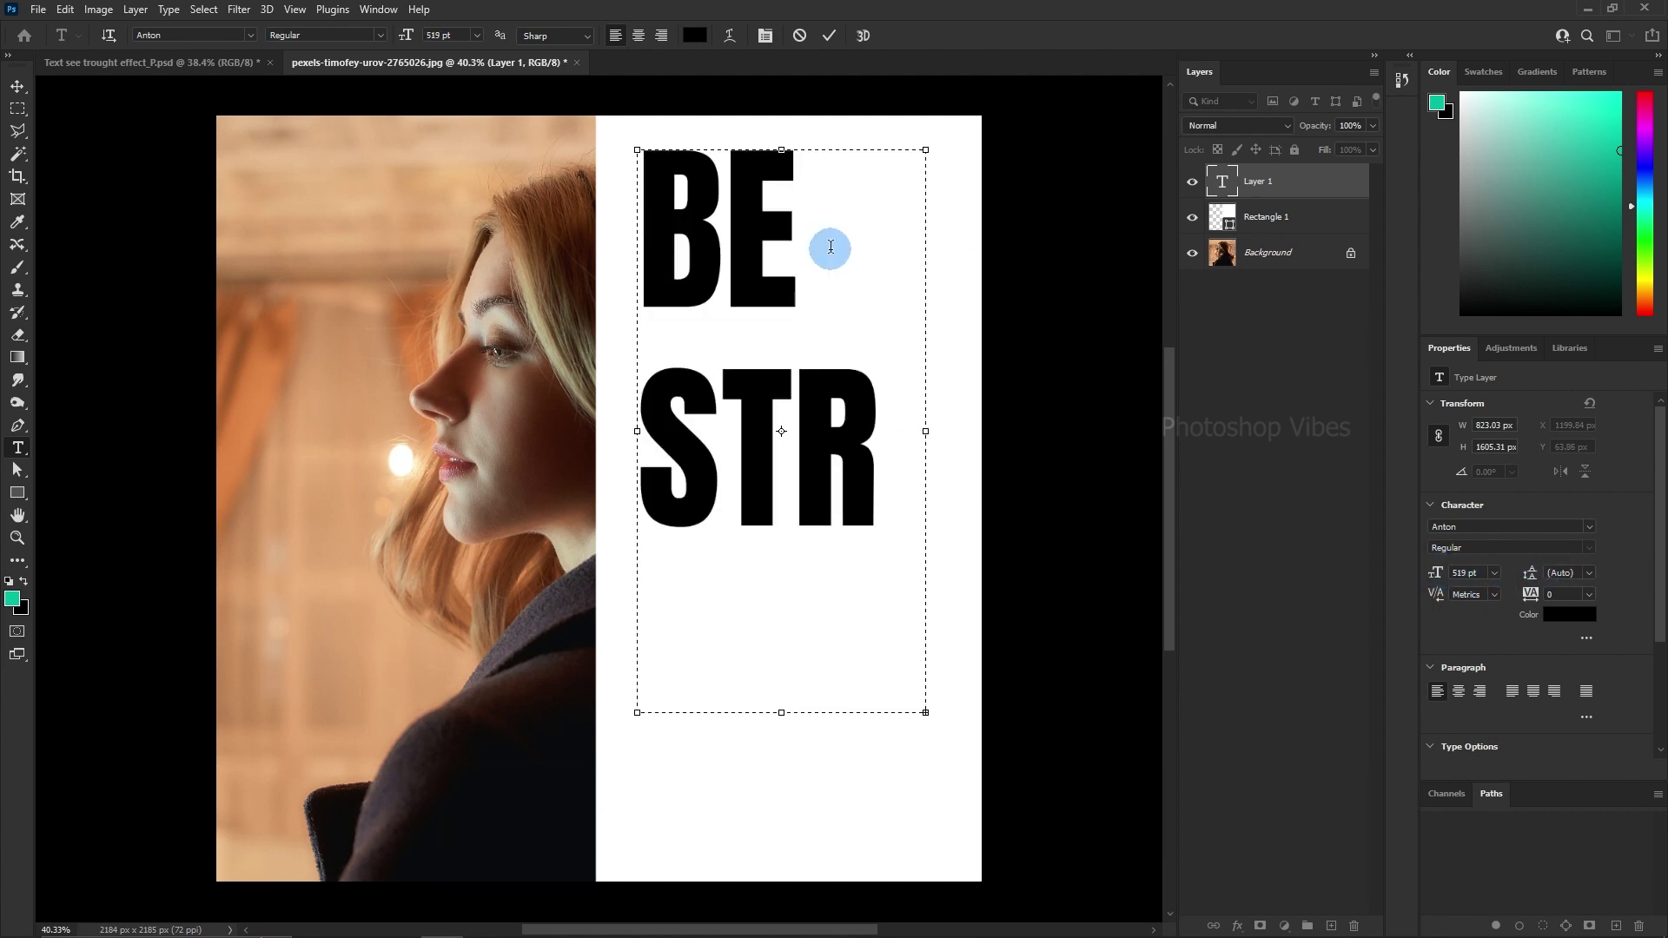
key("ctrl+a")
left_click(1589, 573)
left_click(1574, 606)
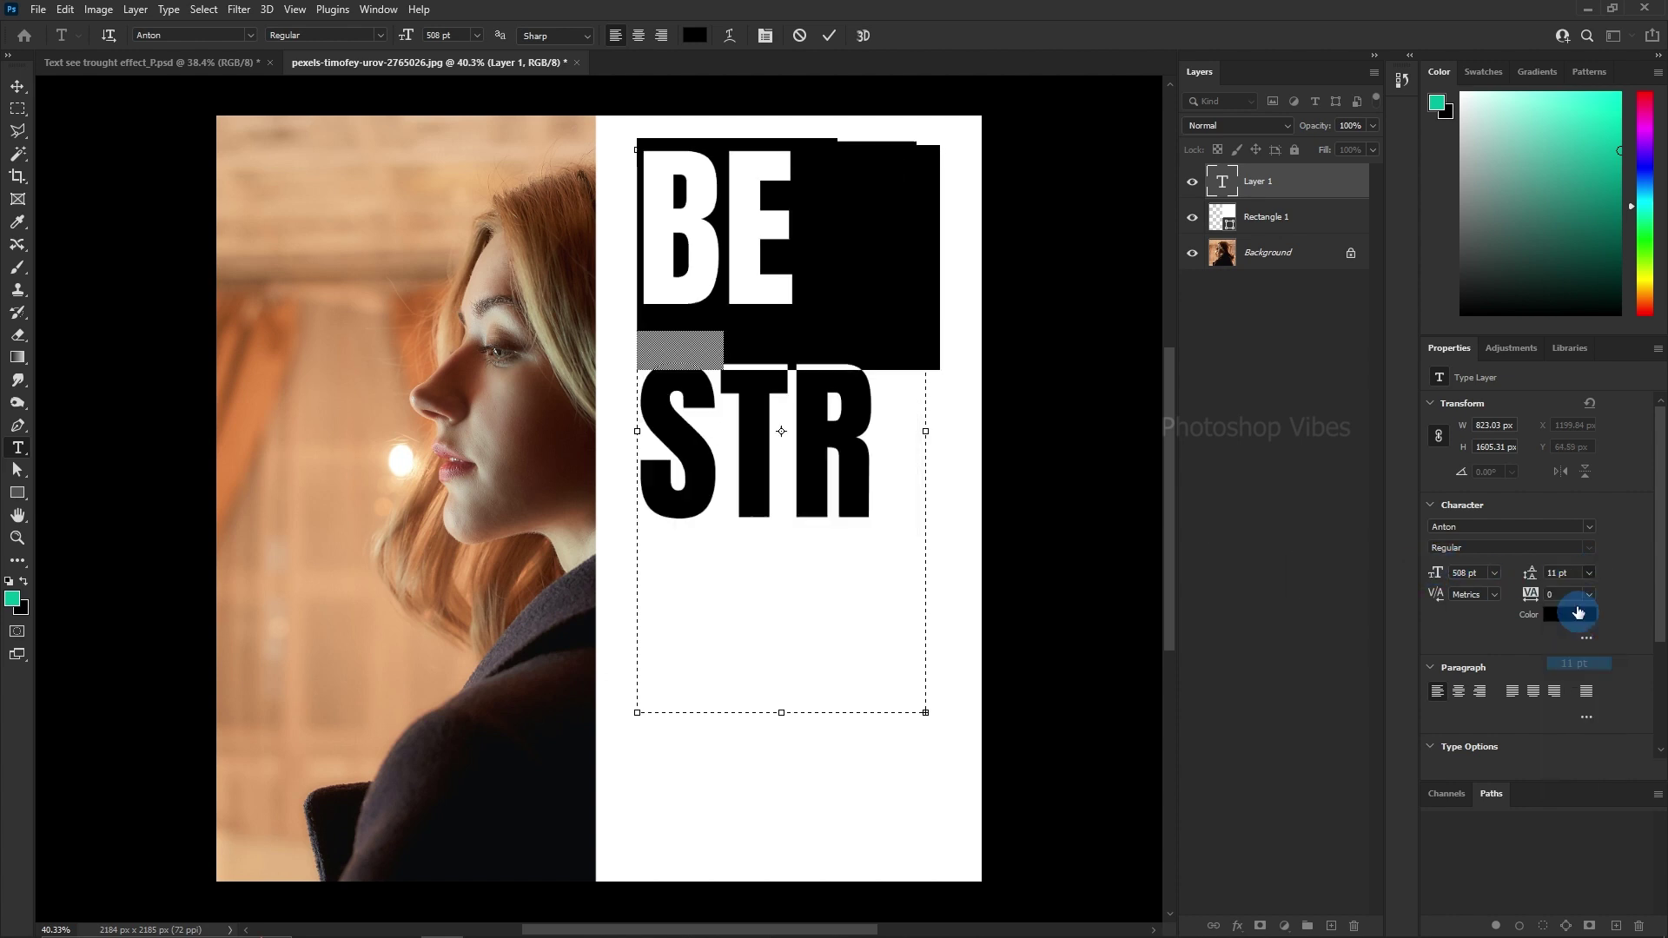
left_click_drag(1558, 574, 1512, 575)
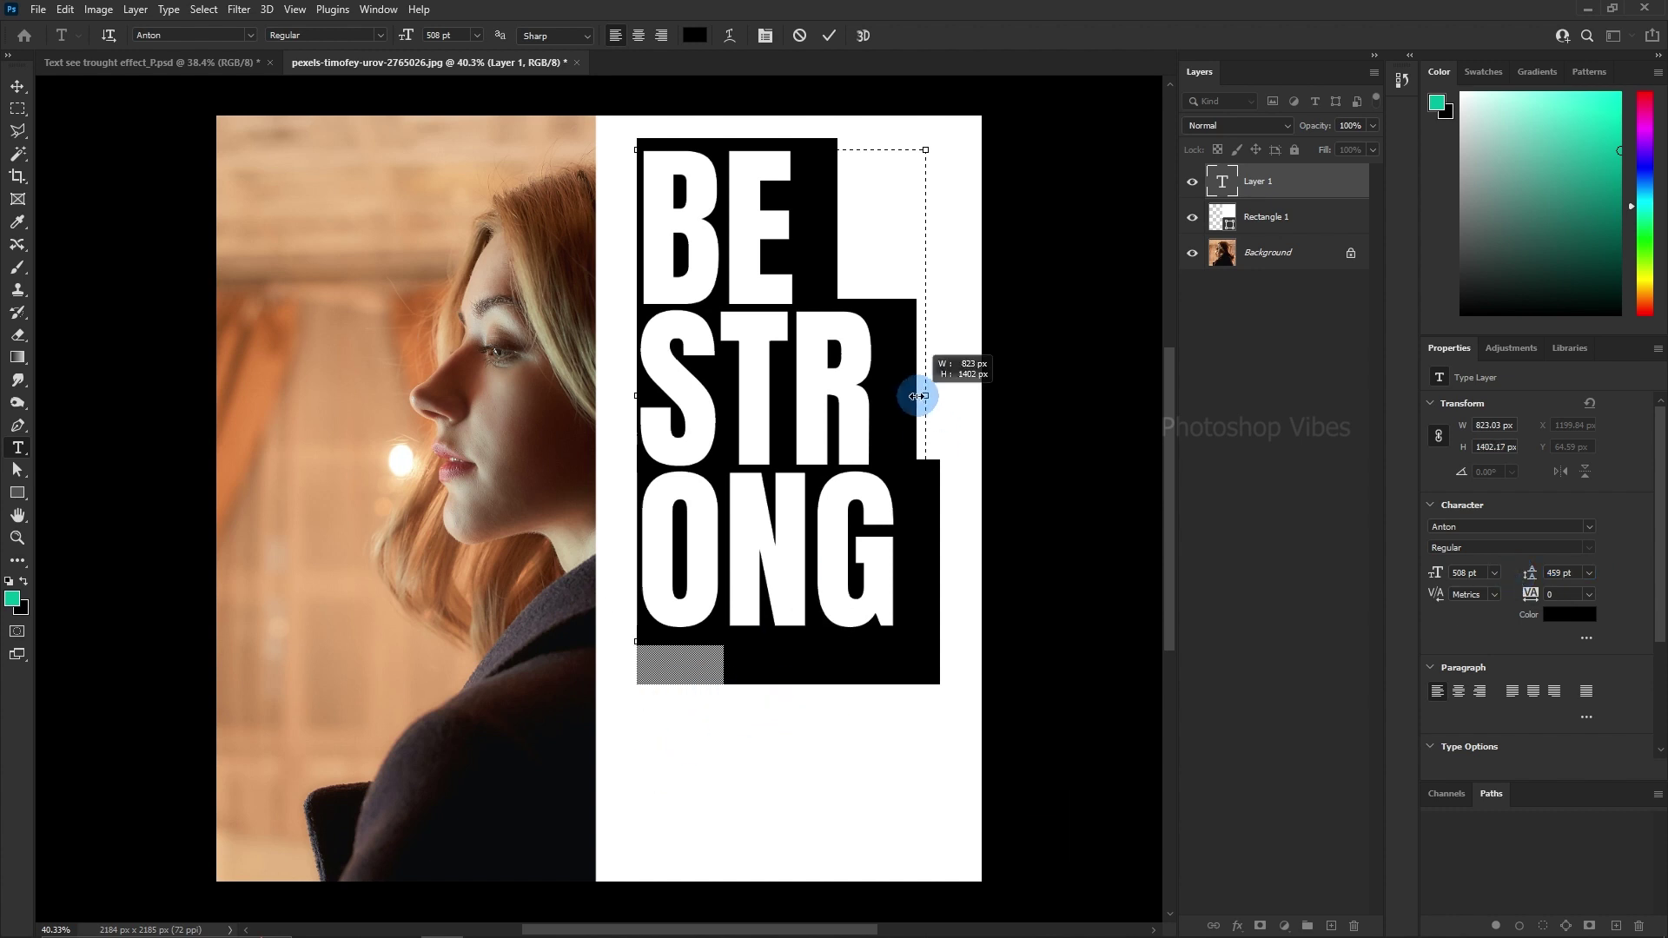
Commit the headline and shift it slightly down and left.
left_click(18, 87)
left_click_drag(756, 323, 763, 385)
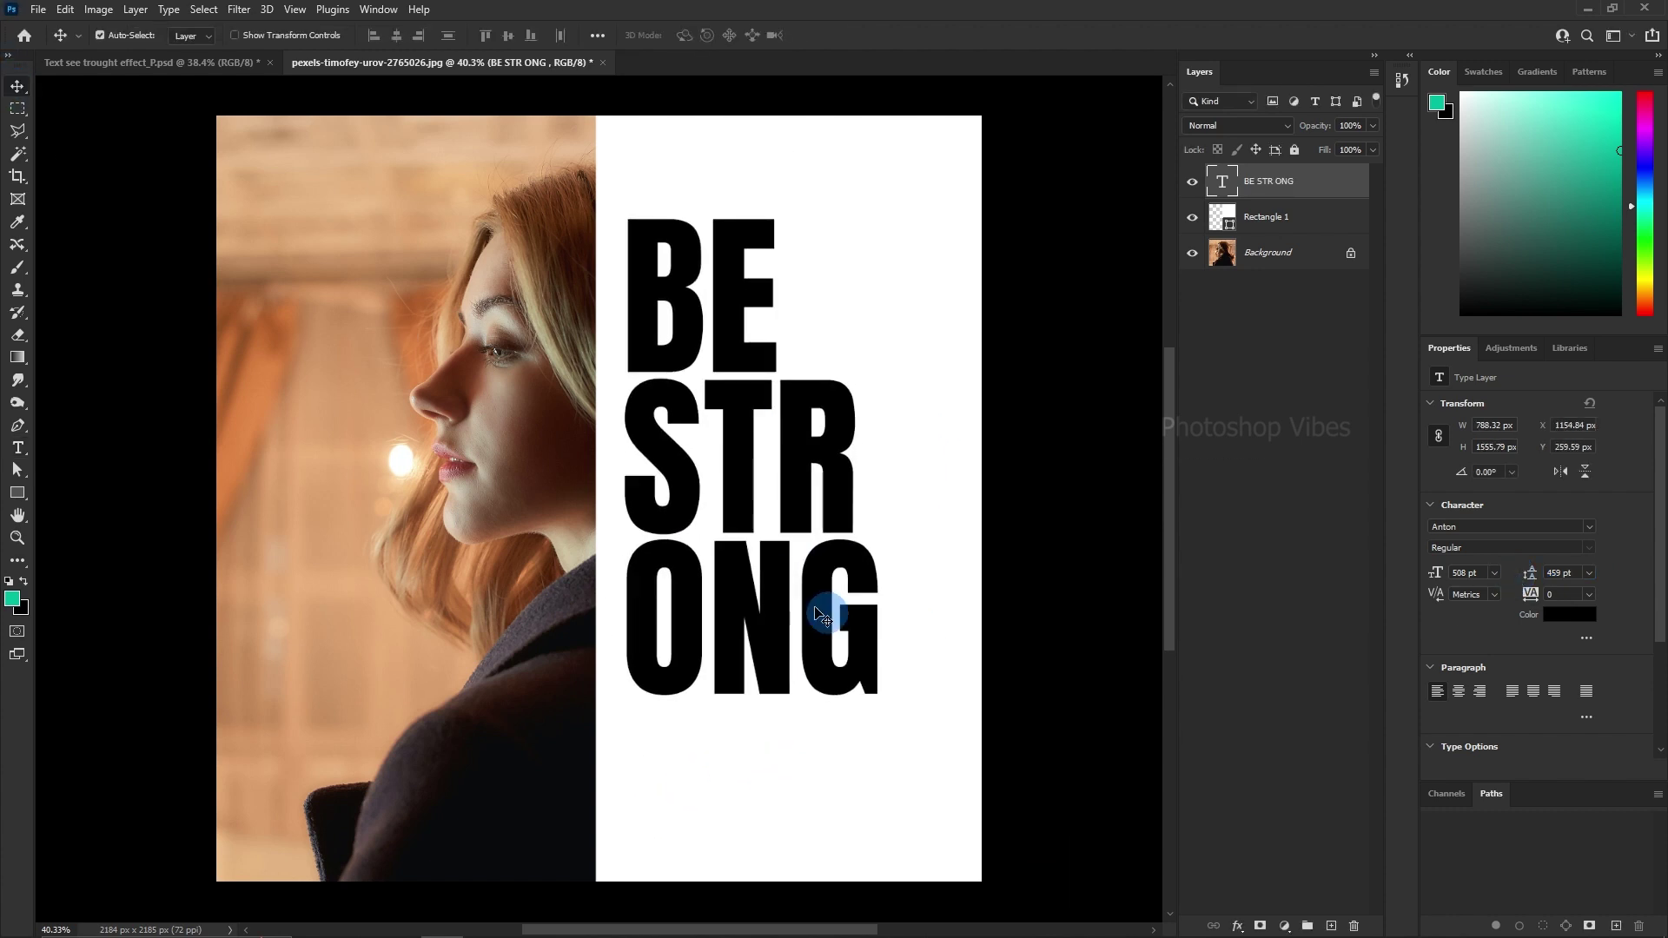
left_click_drag(736, 584, 735, 584)
Start a new text layer in Montserrat Medium and type '#Motivational'.
left_click(18, 447)
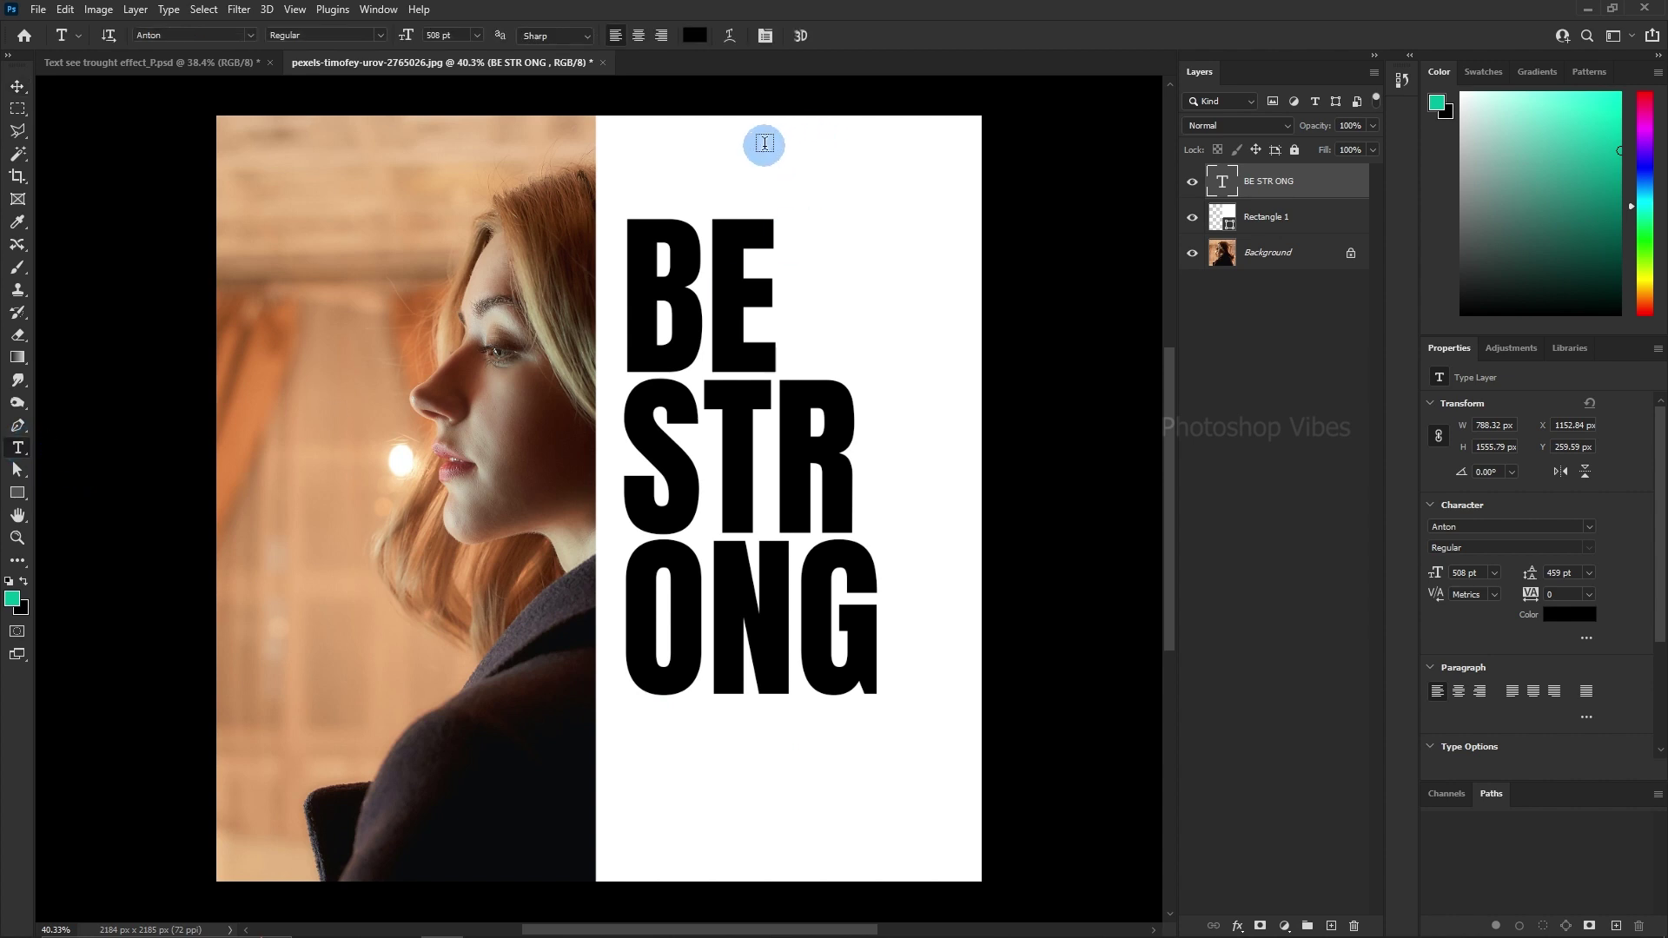
left_click(738, 162)
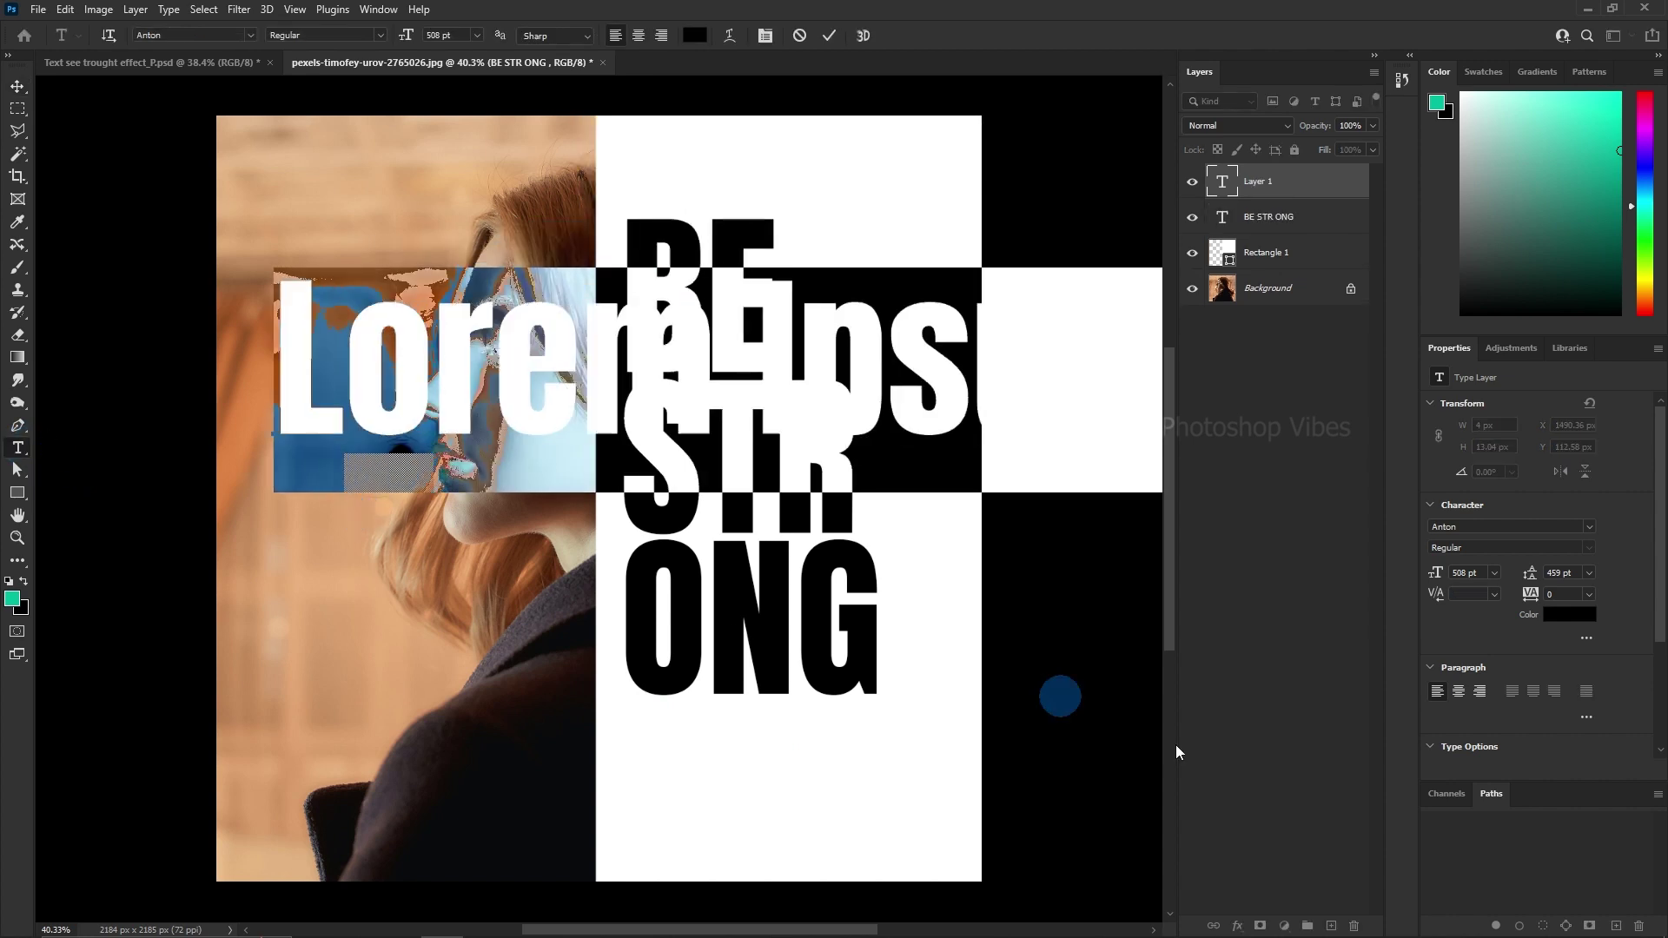
left_click_drag(1436, 573, 1332, 574)
left_click(1564, 523)
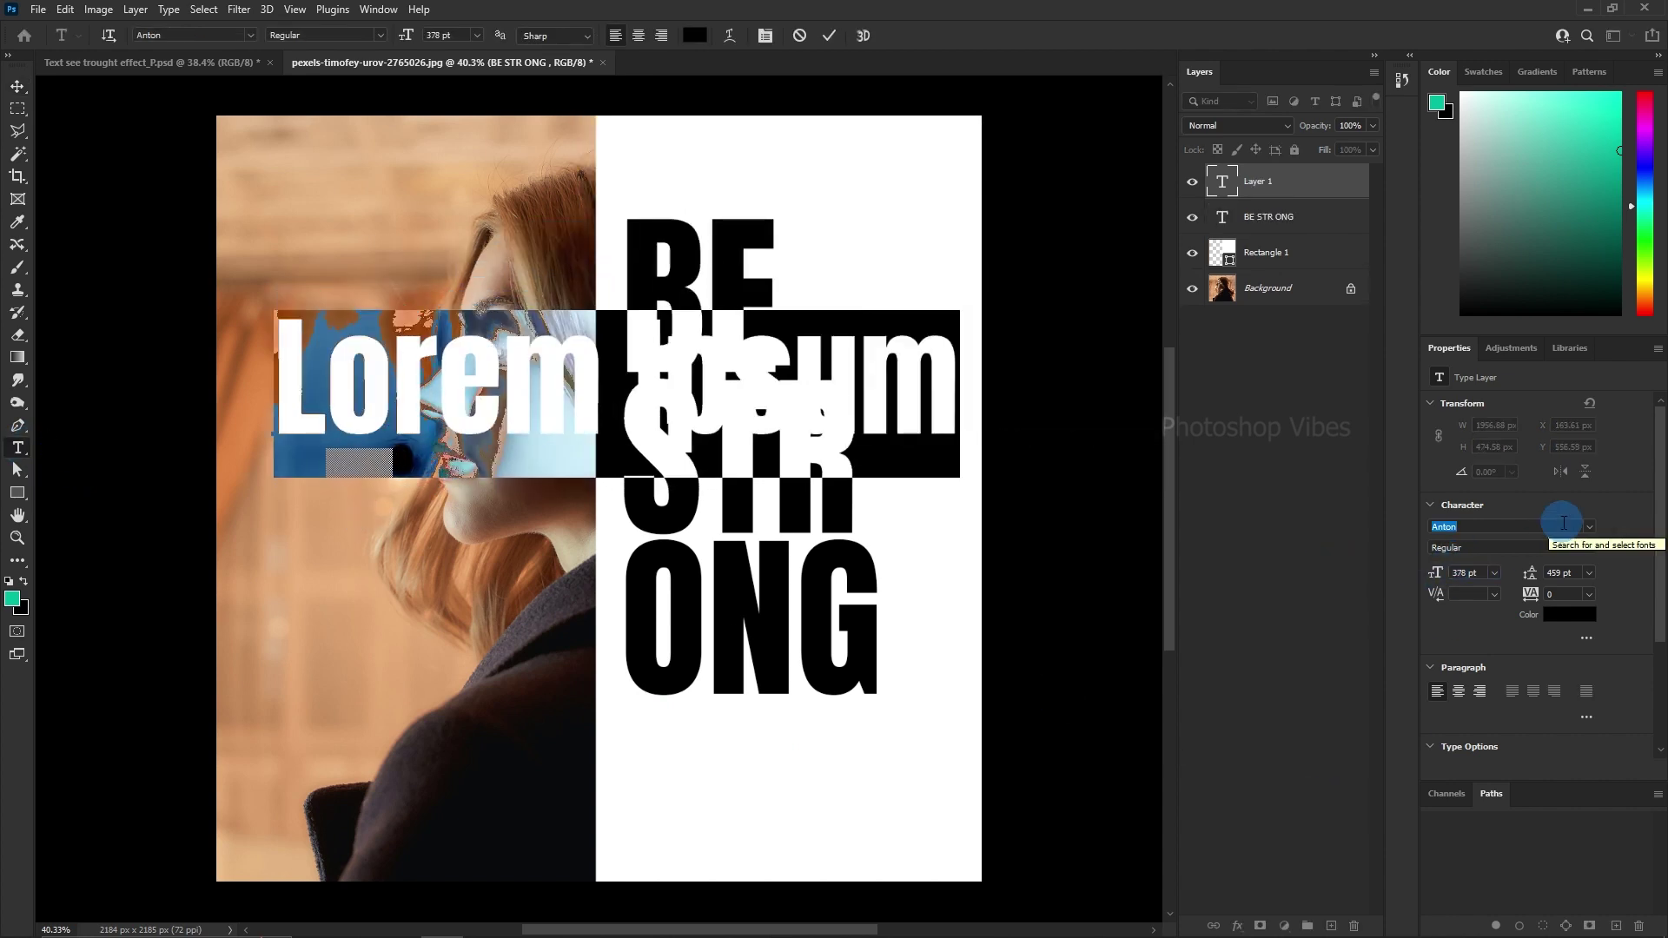
type("MON")
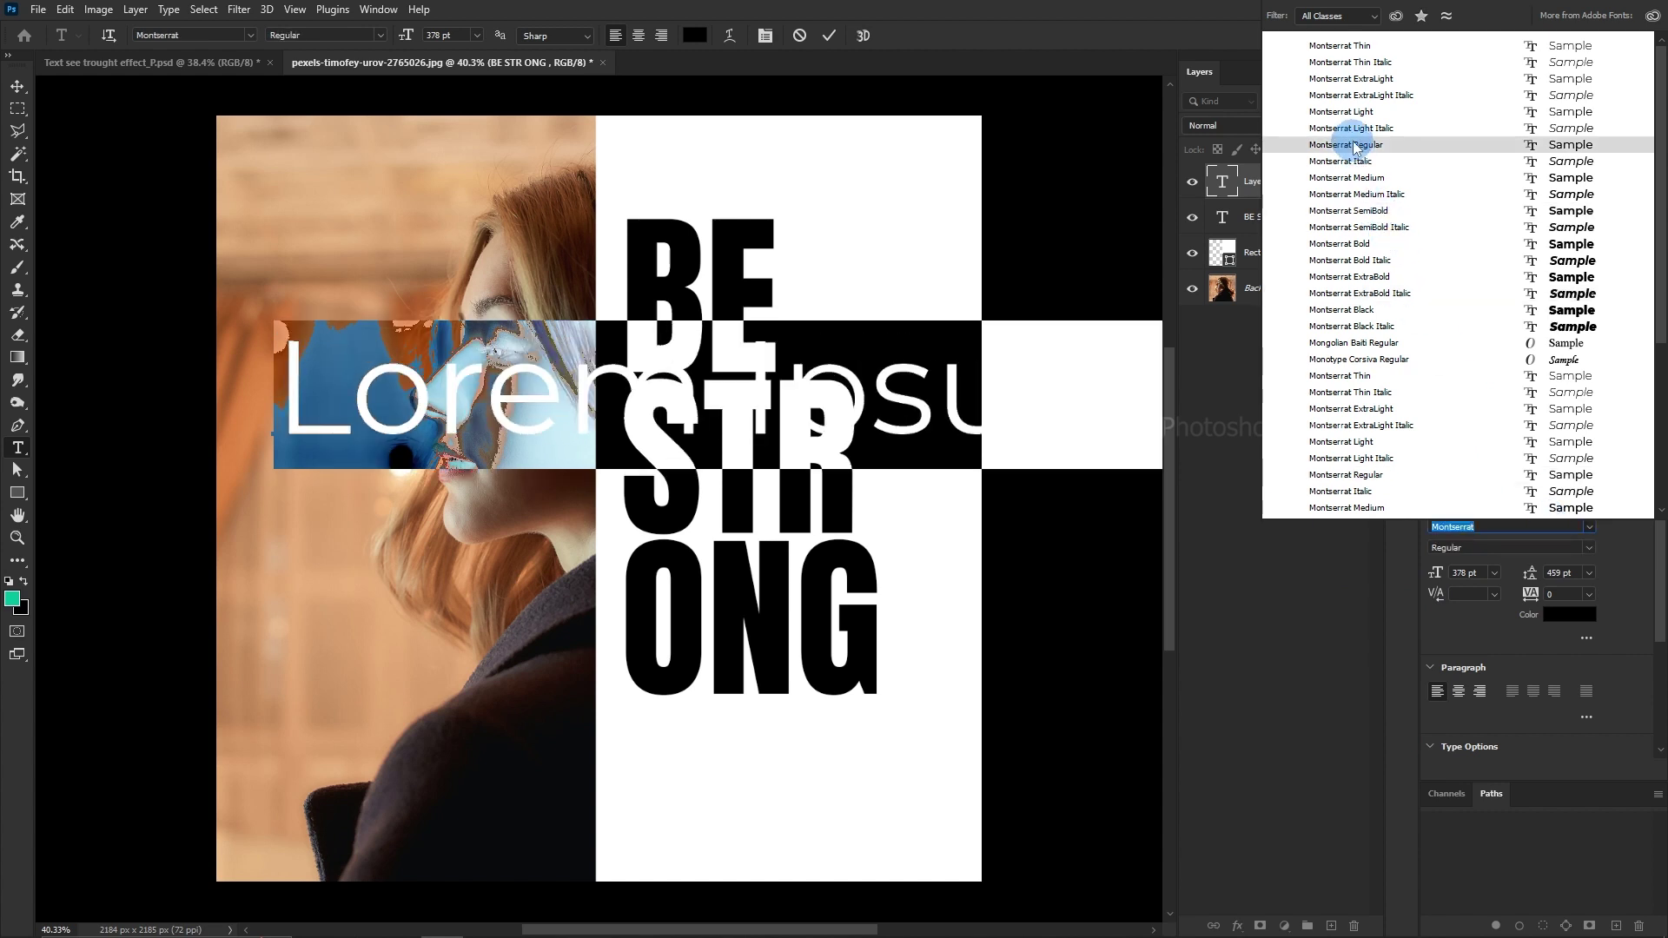
left_click(1355, 177)
left_click_drag(1409, 570, 1353, 582)
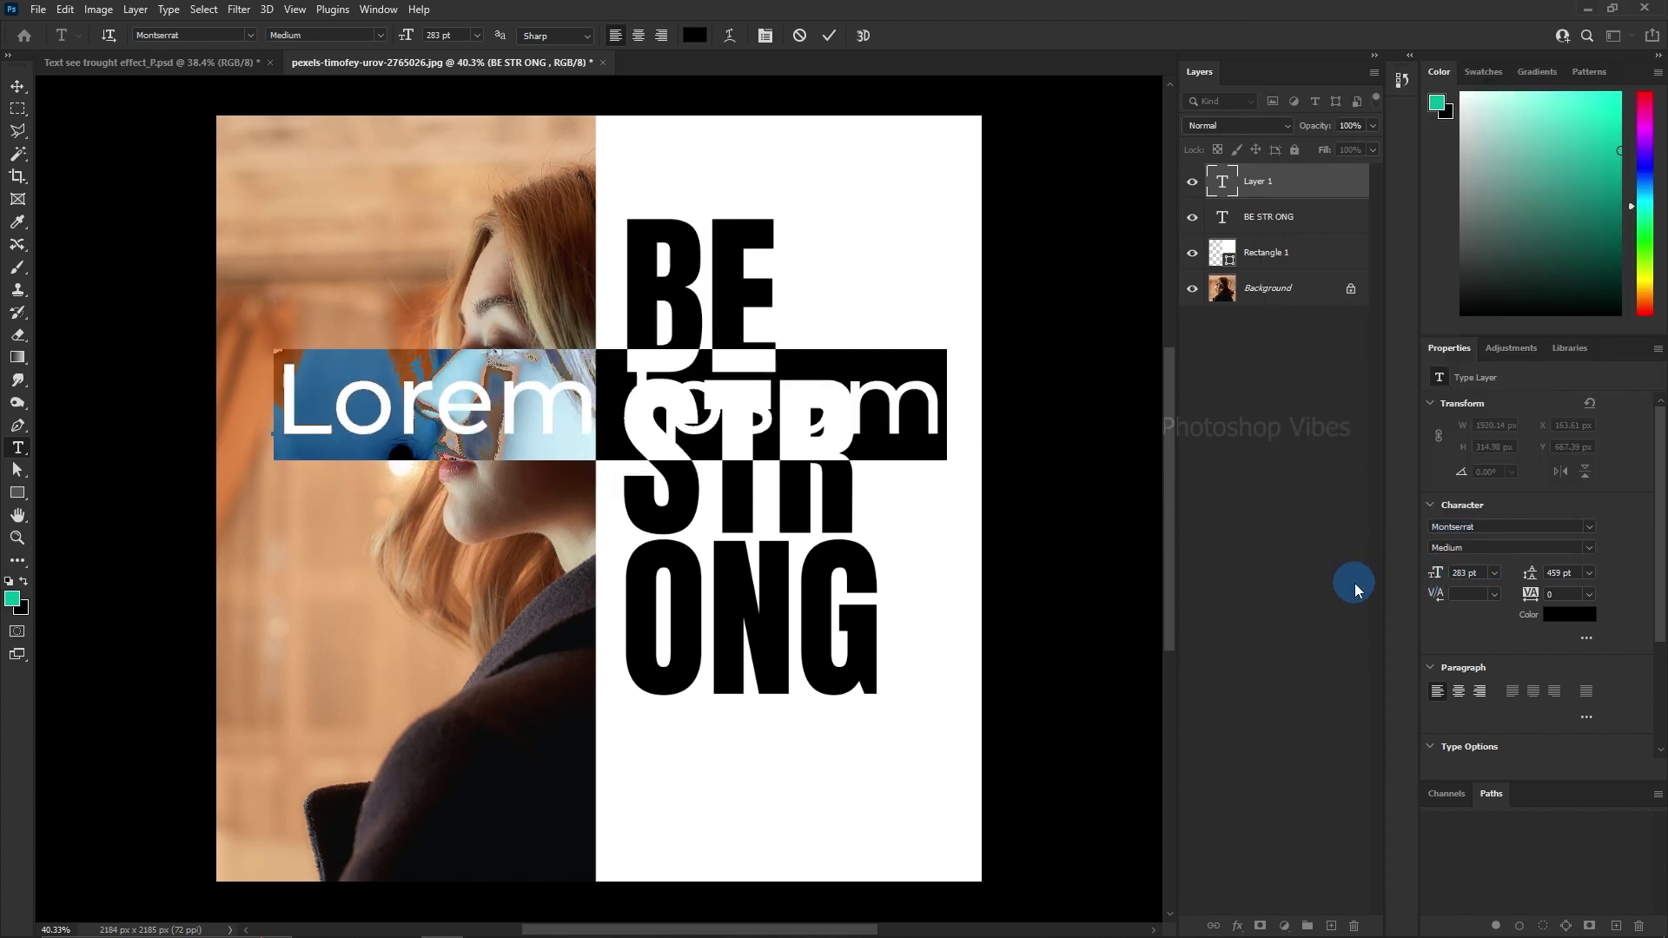
key("BackSpace")
type("#M")
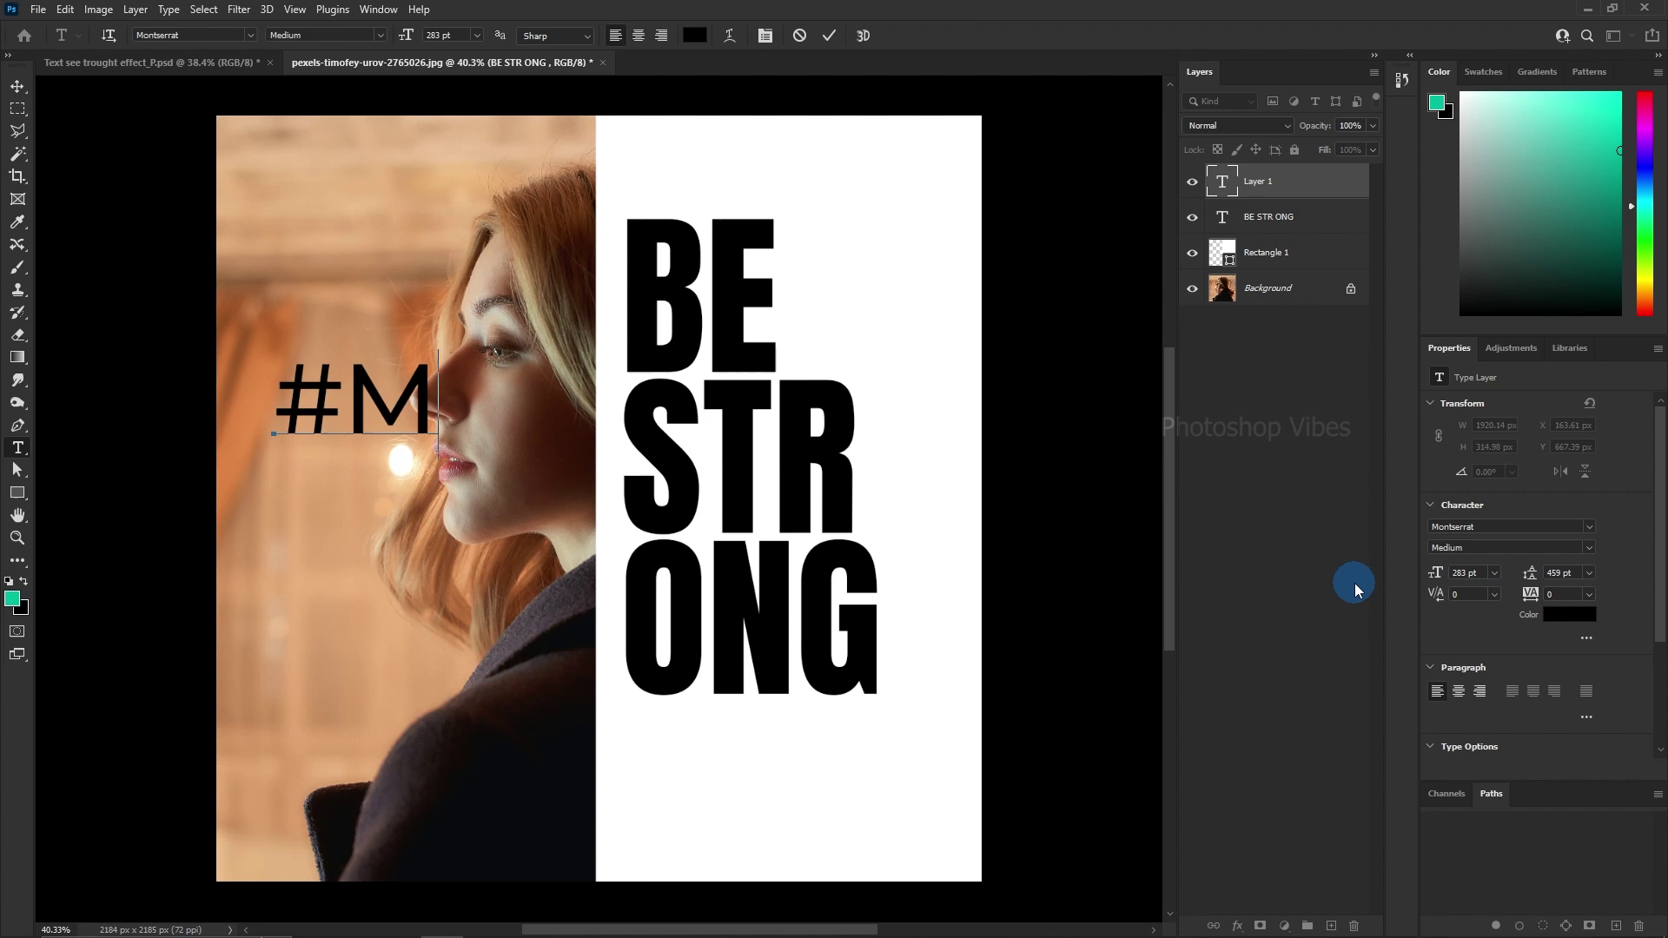
type("otivational")
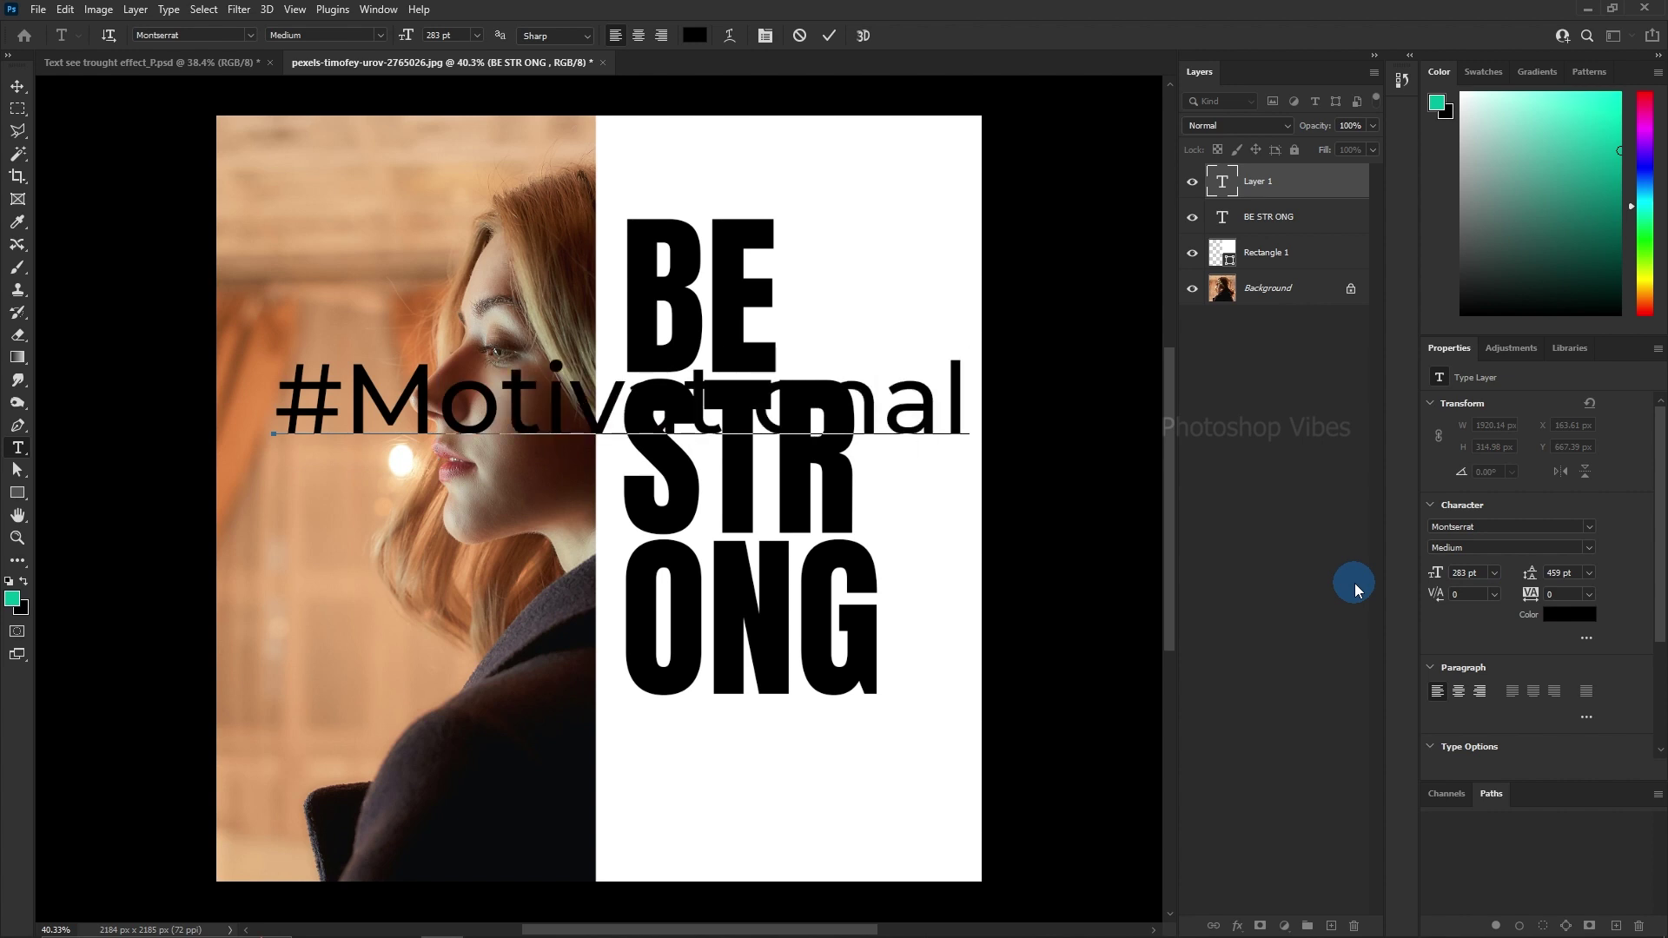
Shrink the hashtag to about 35 pt and place it at the panel's top right.
key("ctrl+a")
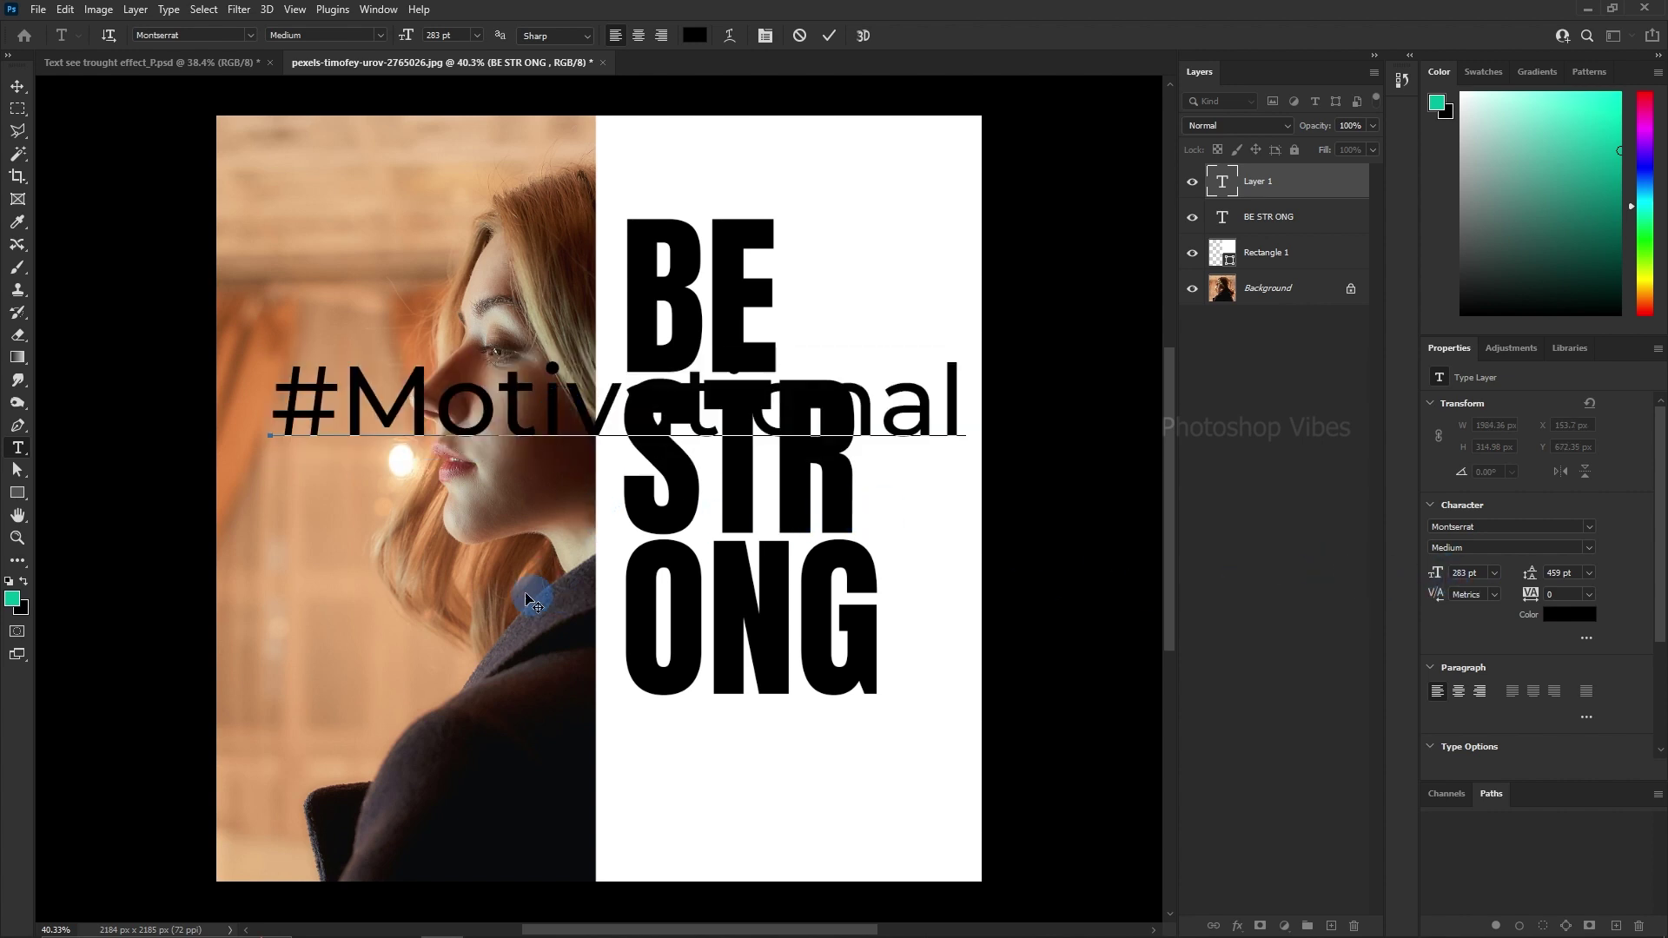
left_click_drag(806, 527, 1024, 347)
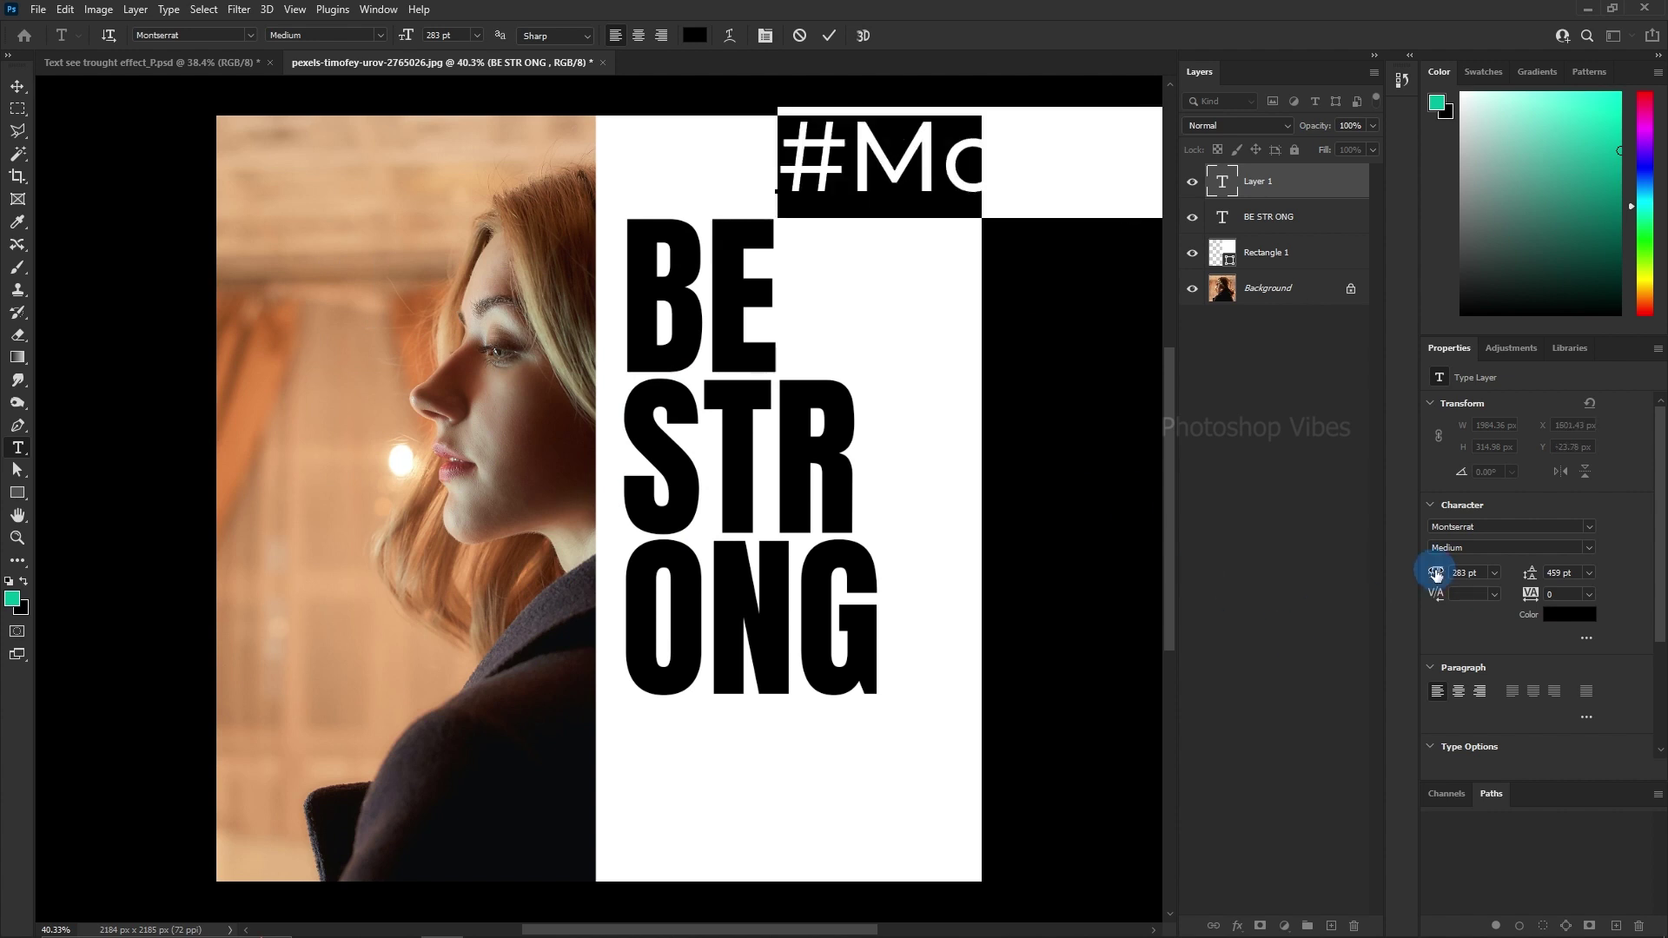
left_click_drag(1433, 573, 1239, 578)
left_click_drag(856, 261, 888, 234)
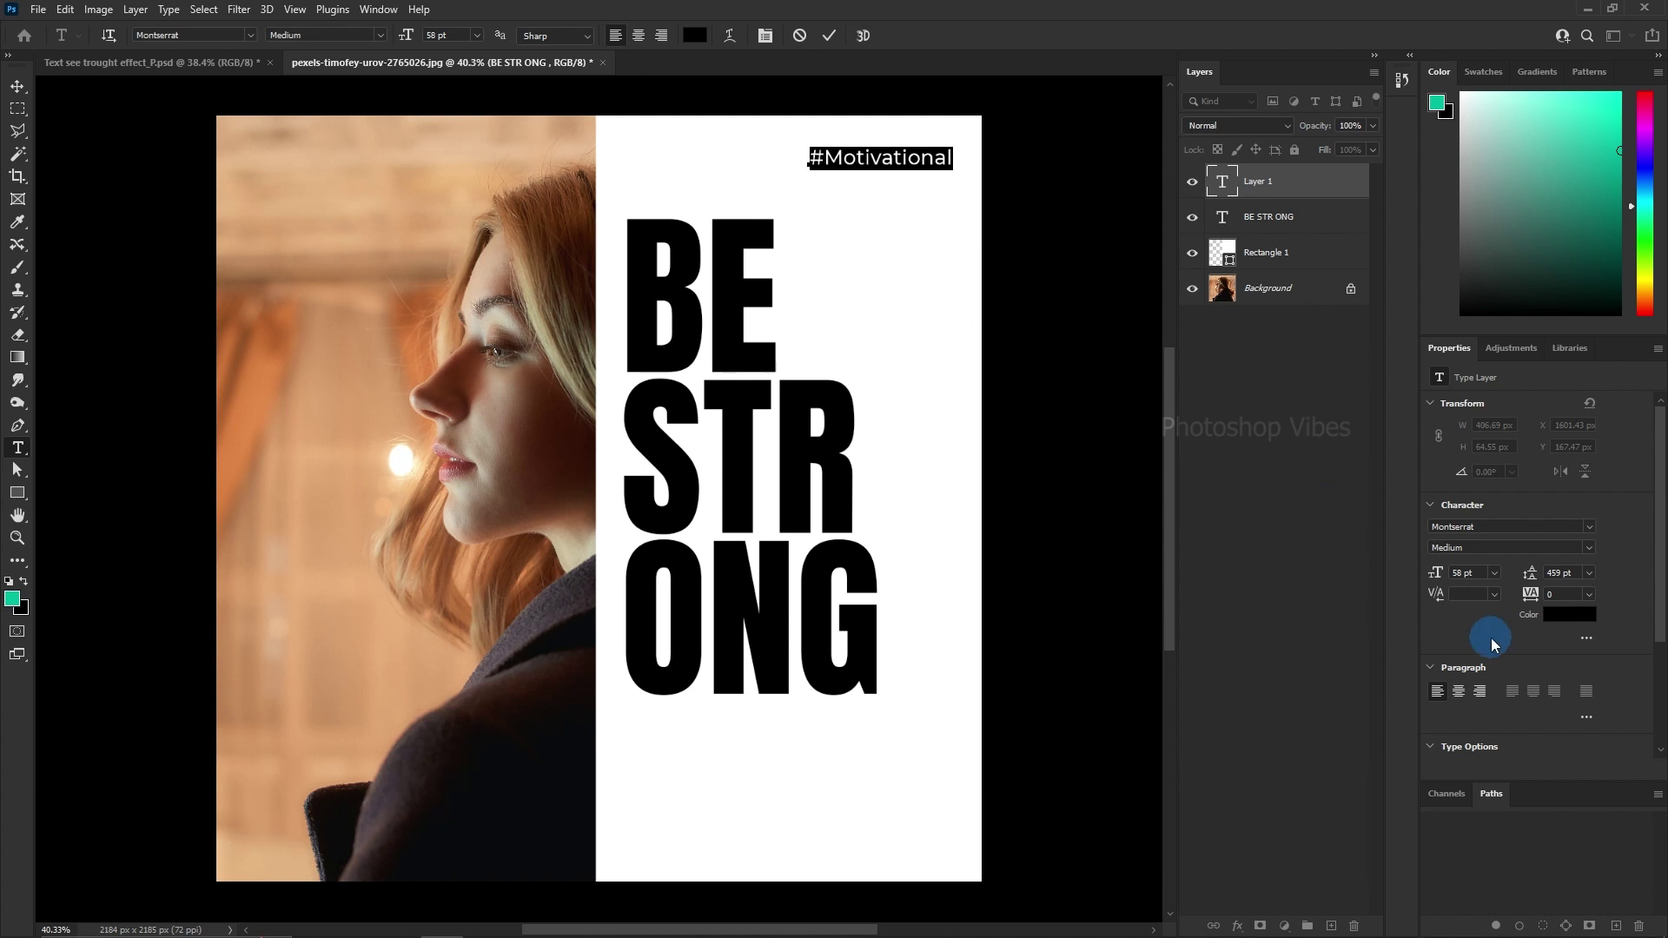
left_click_drag(1439, 574, 1433, 565)
mouse_move(887, 201)
left_mouse_down()
mouse_move(875, 194)
mouse_move(897, 191)
left_mouse_up()
left_click(1432, 574)
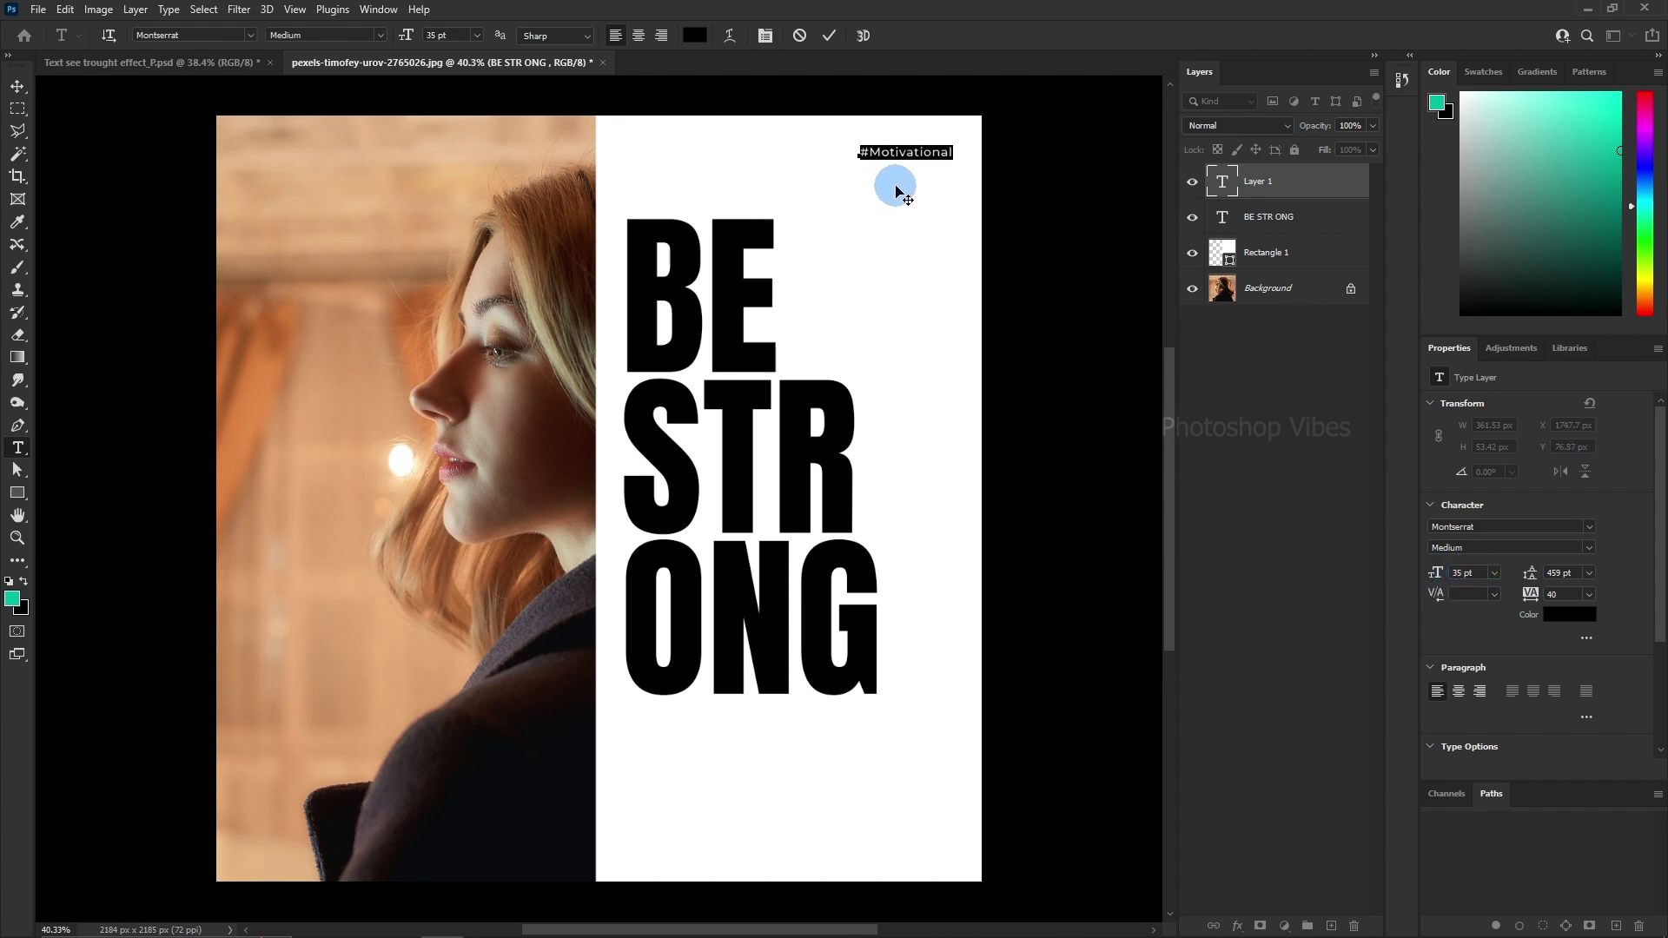
left_click(9, 84)
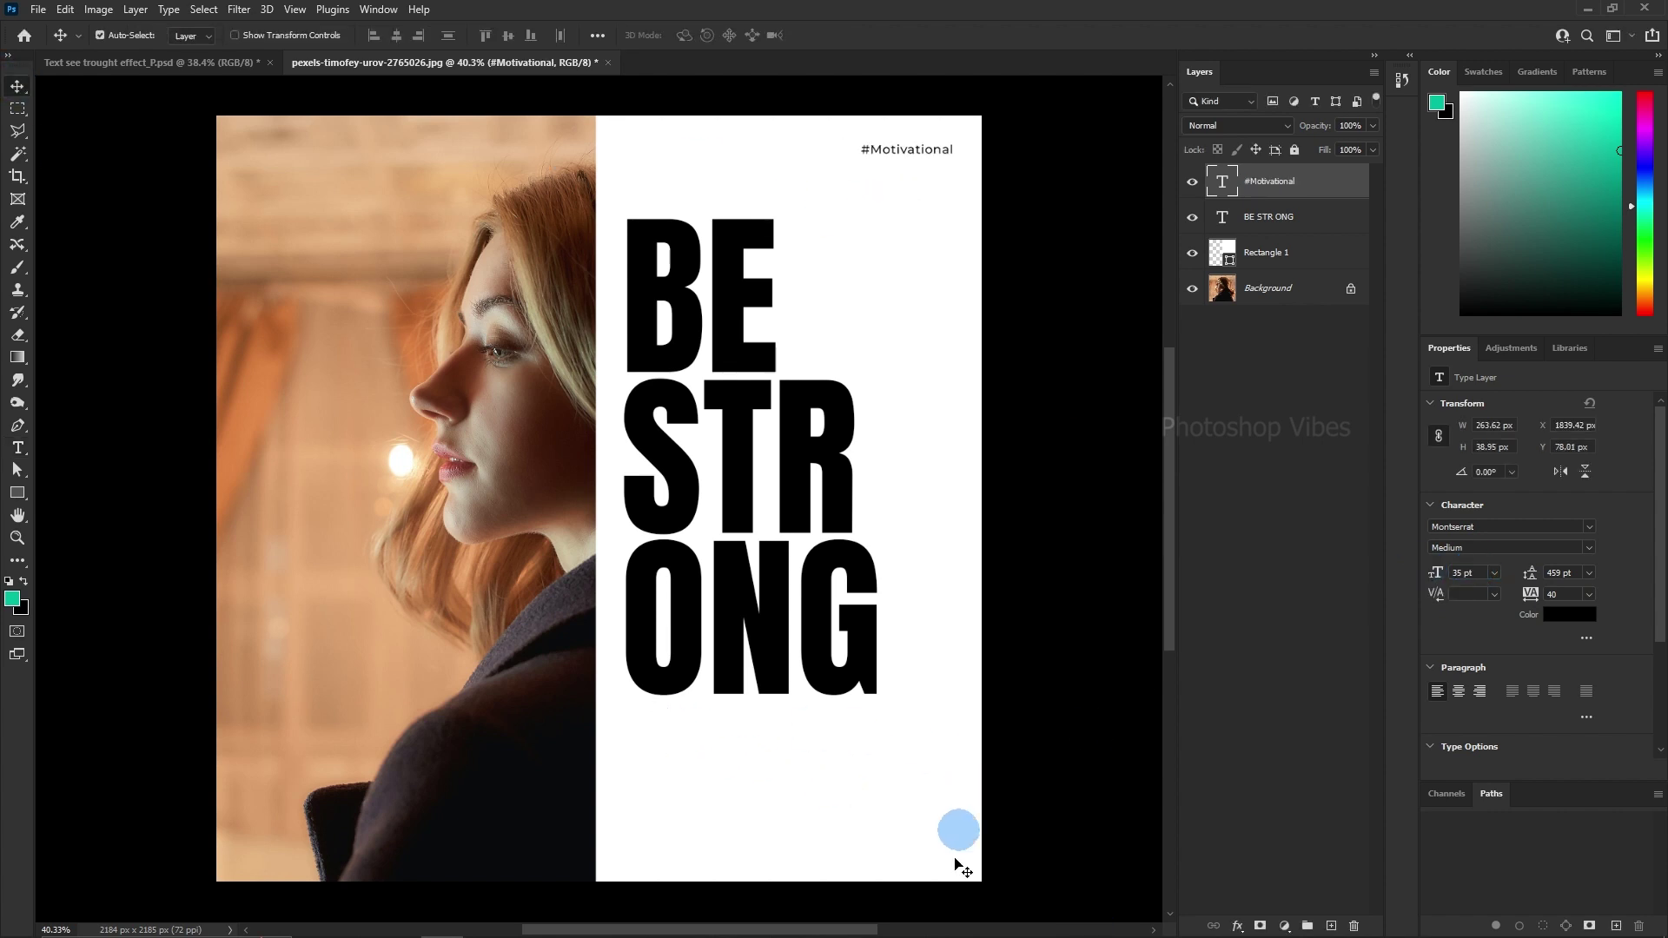
left_click(17, 448)
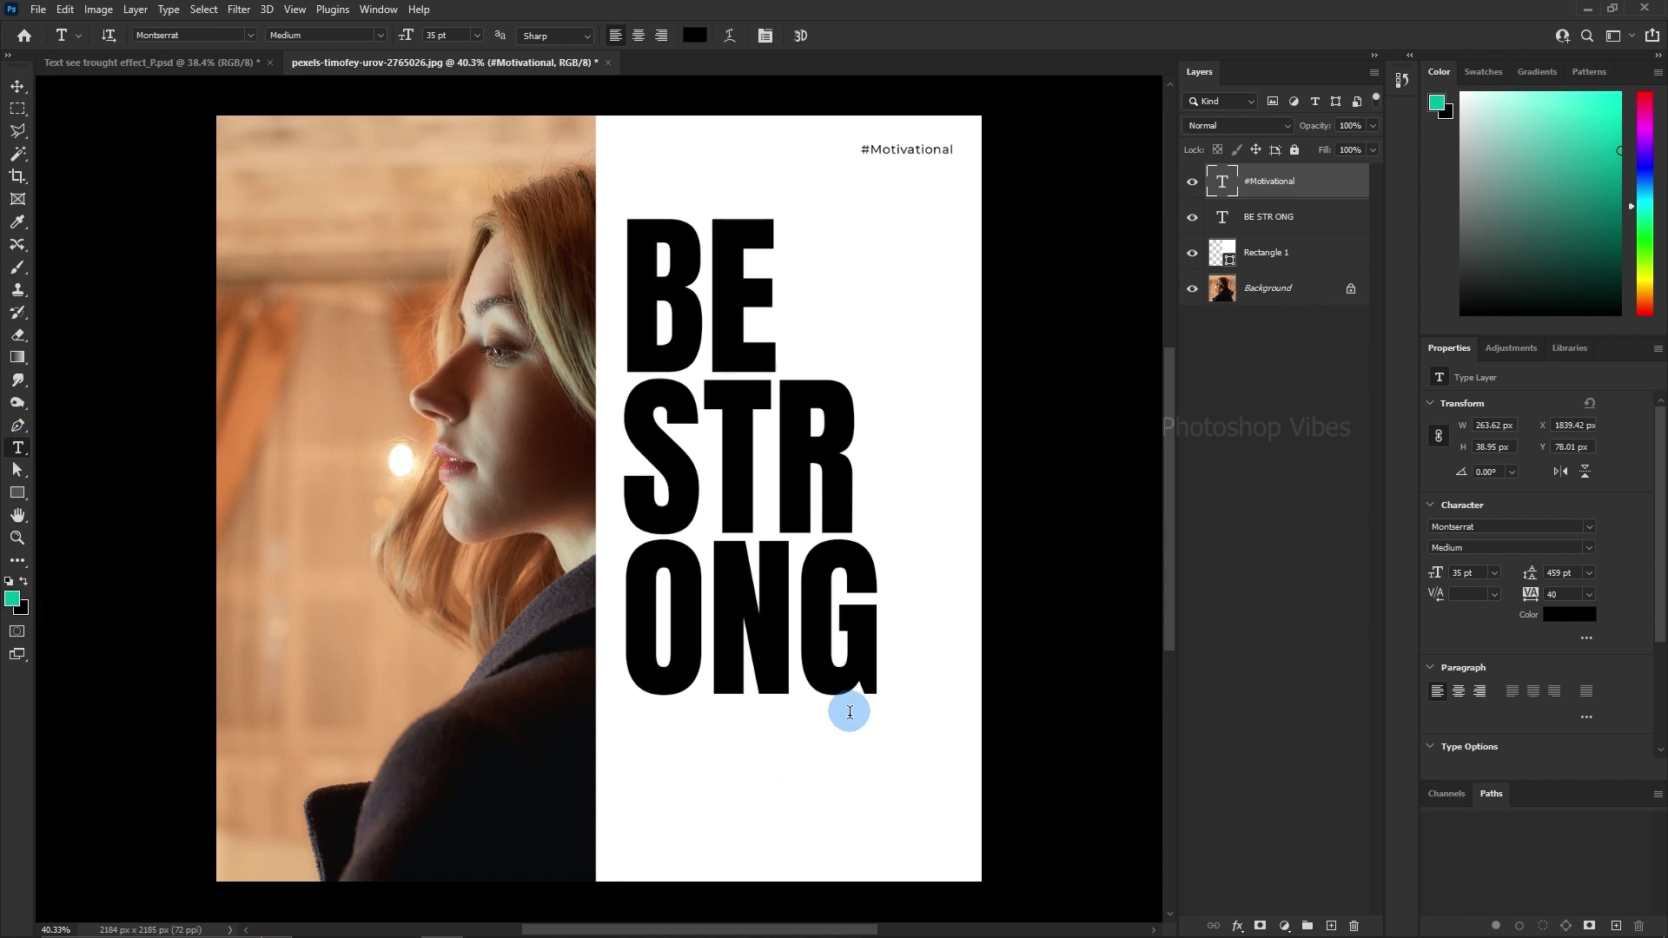
Hide the BE STR ONG headline layer.
left_click(647, 729)
left_click(718, 710)
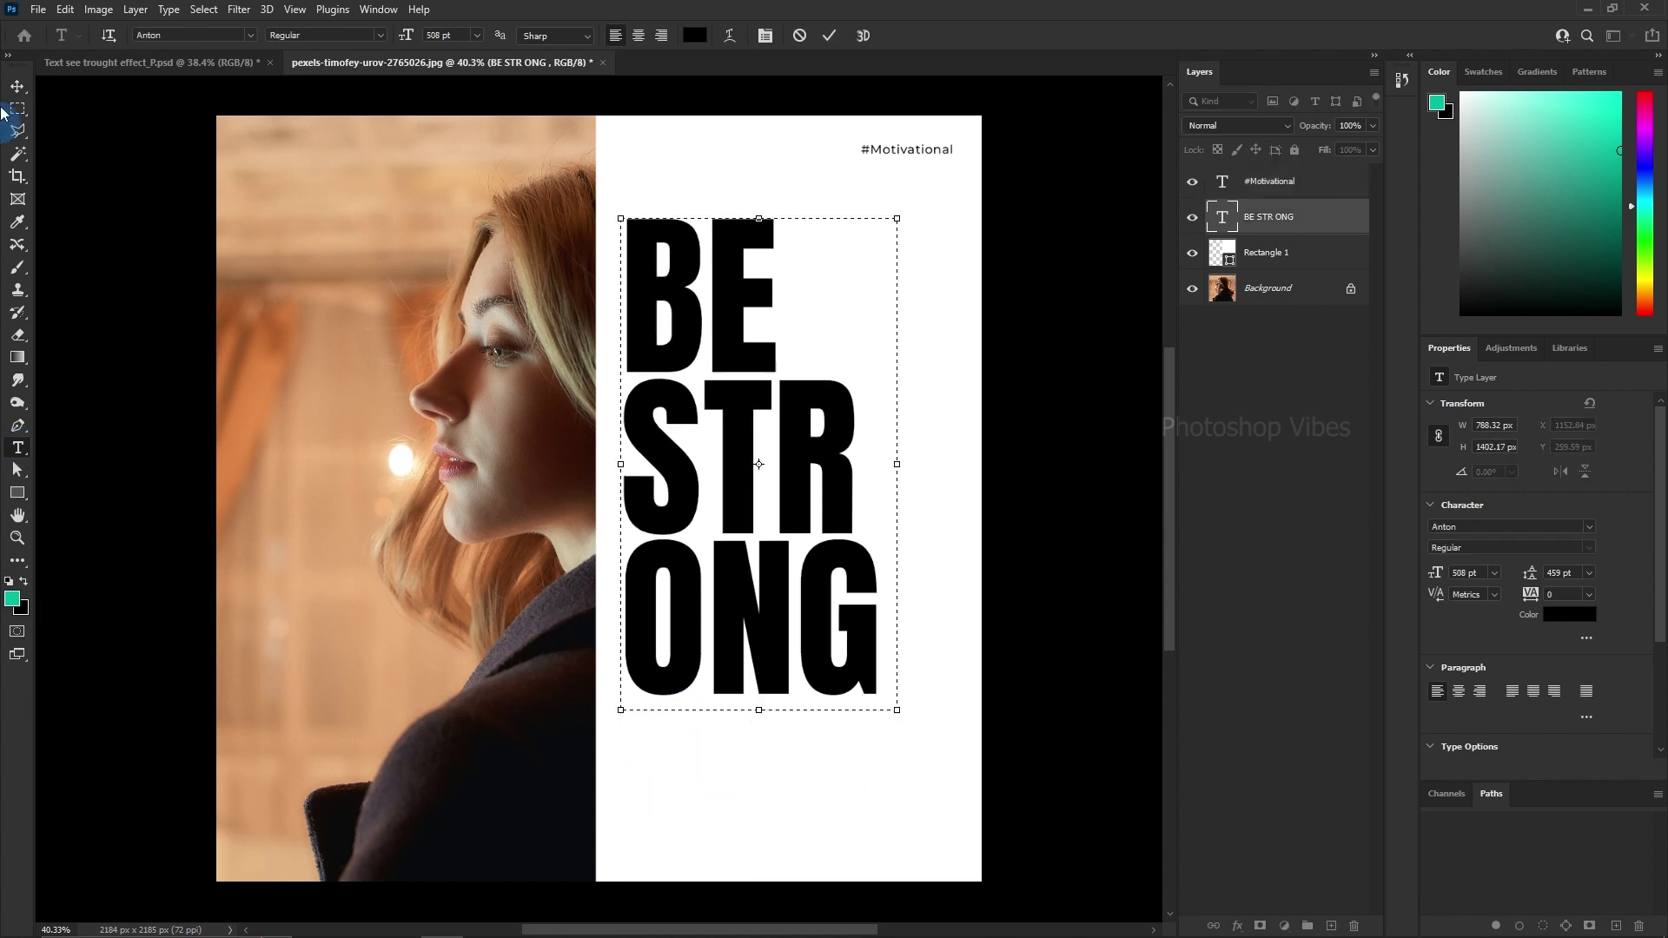
left_click(17, 86)
left_click(1295, 233)
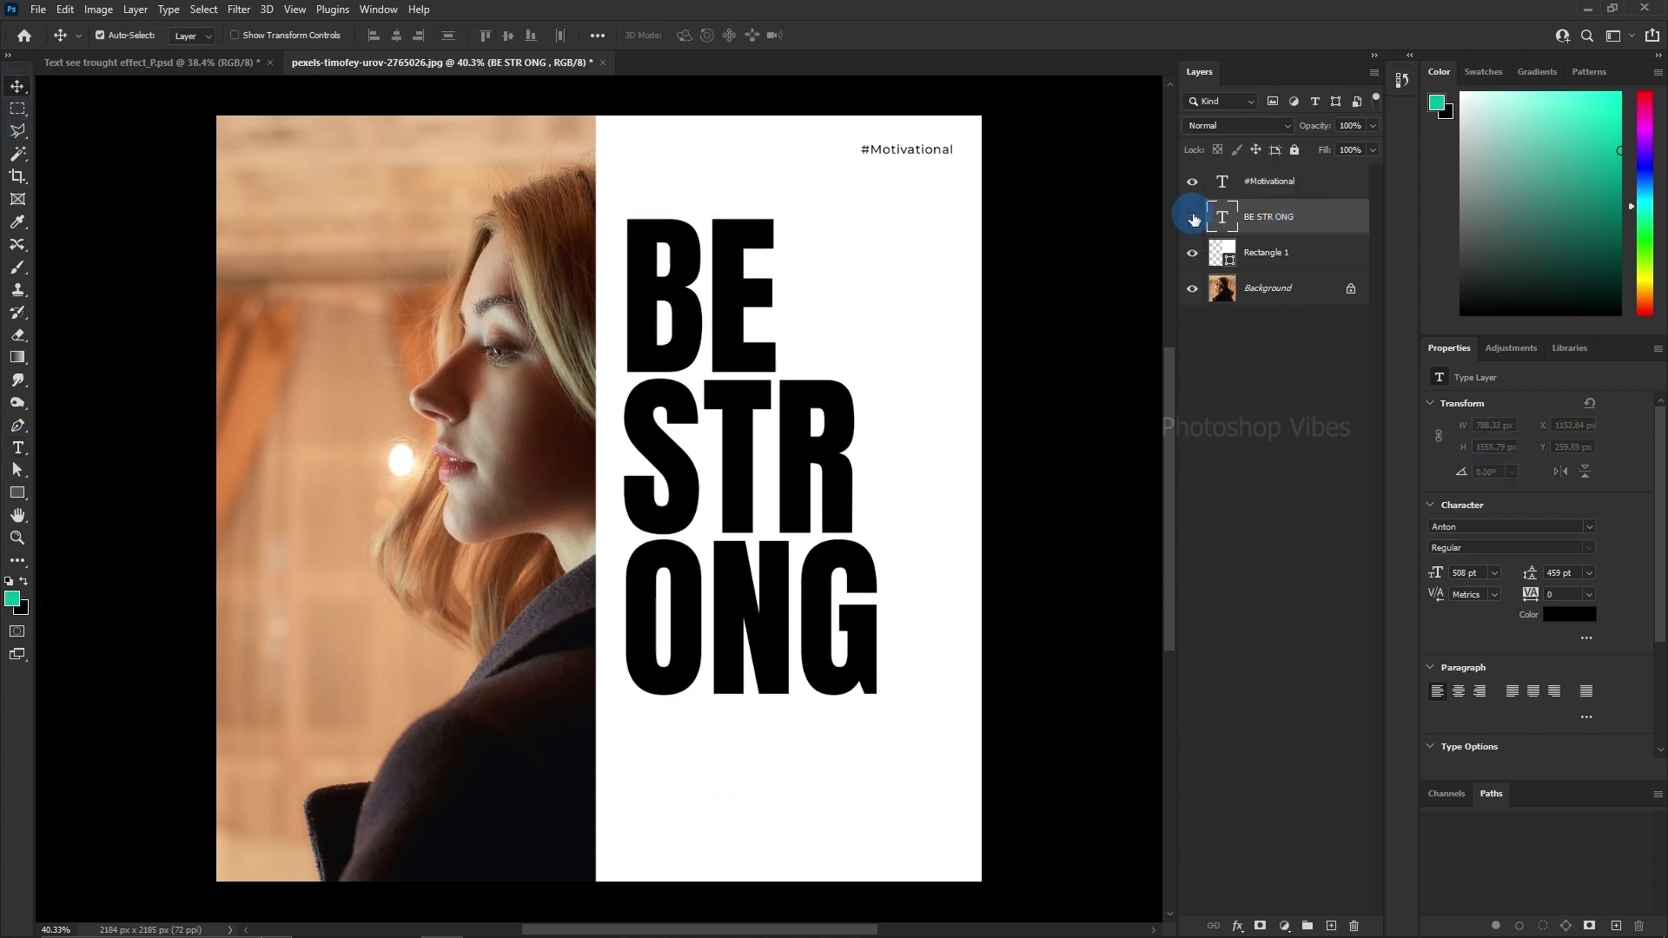
left_click(1193, 217)
left_click(121, 461)
Draw a paragraph text box in the lower white area, styled Montserrat Regular 46 pt.
left_click(17, 448)
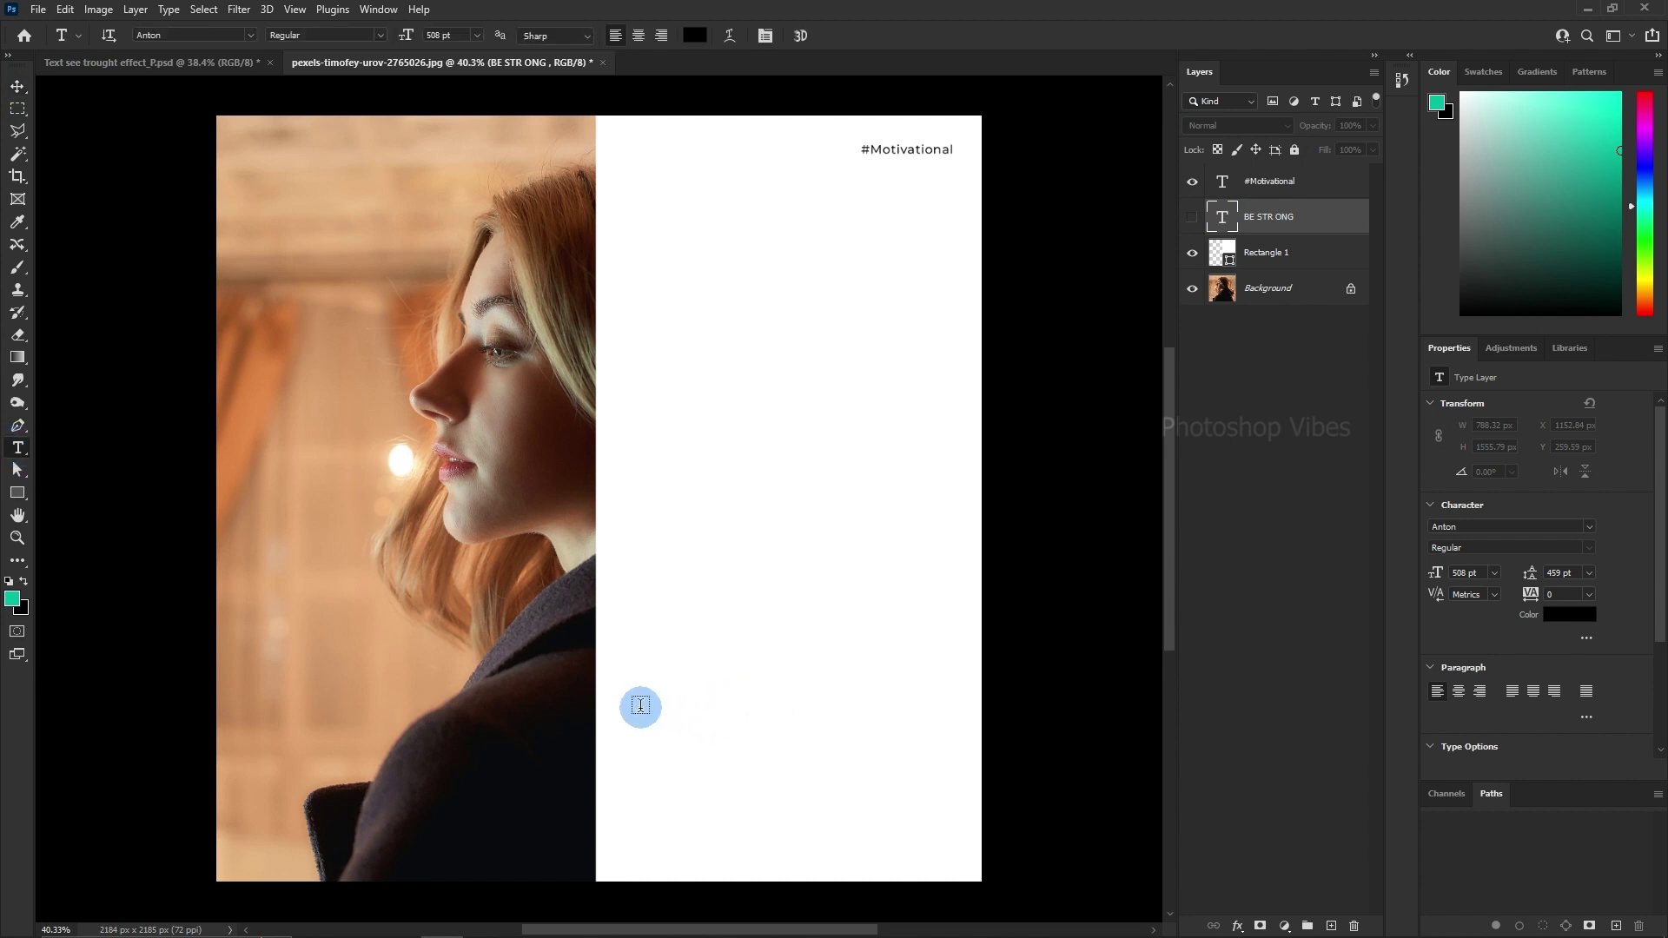
left_click_drag(640, 708, 952, 845)
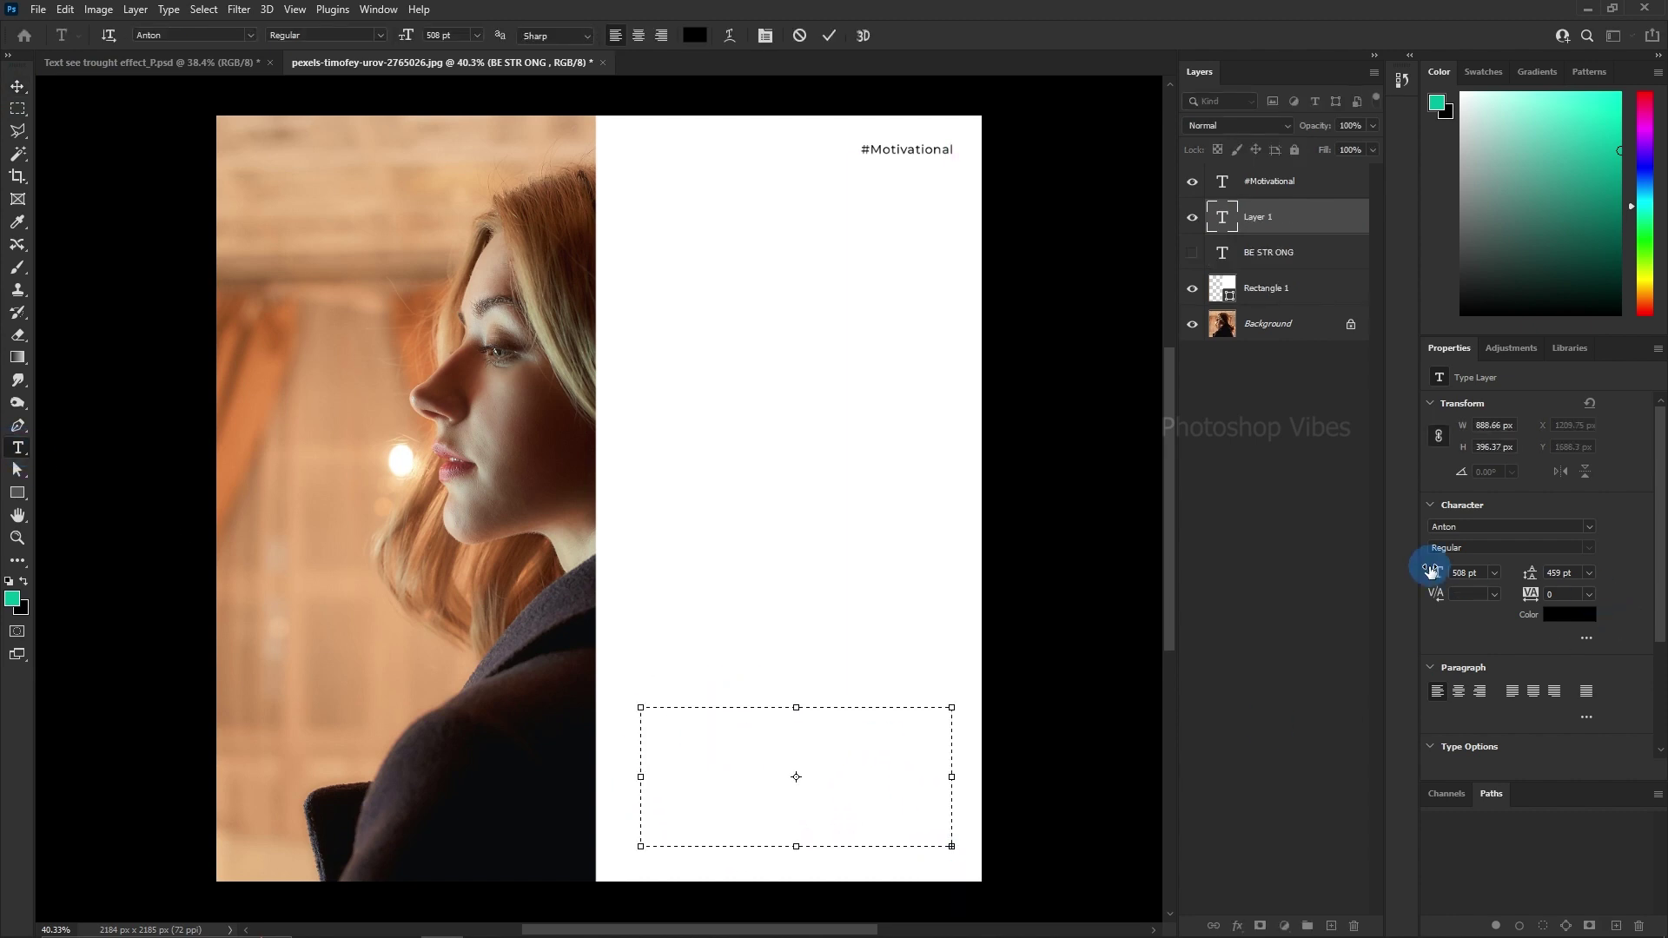
left_click_drag(1435, 571, 1051, 596)
left_click(1582, 624)
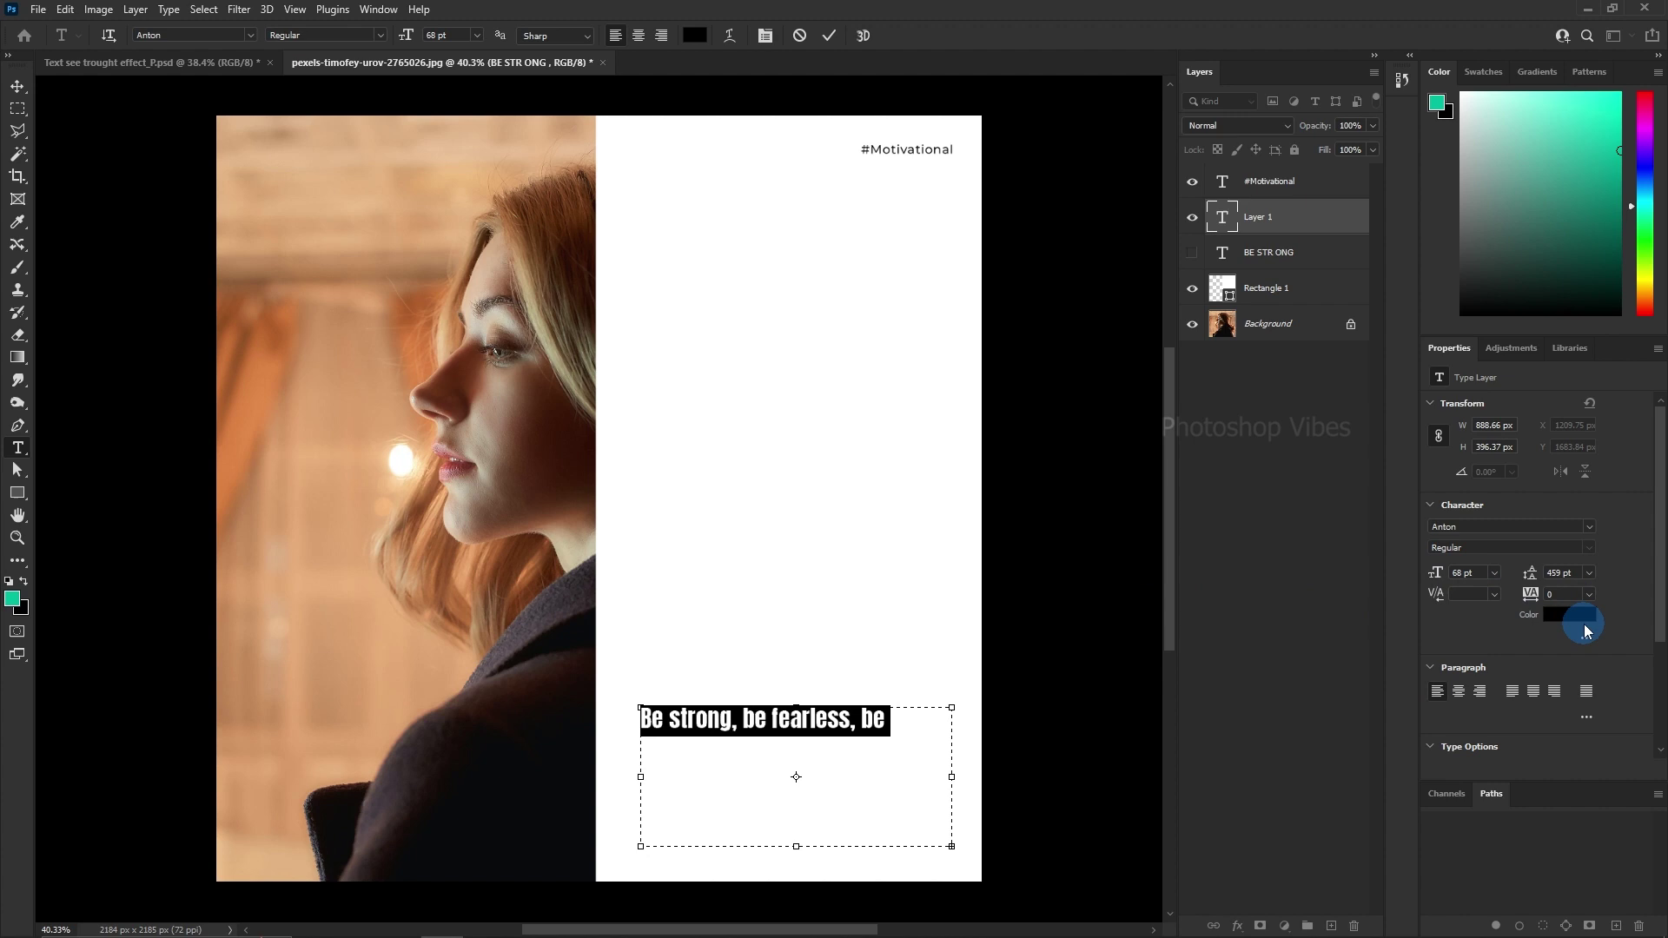
type("mon")
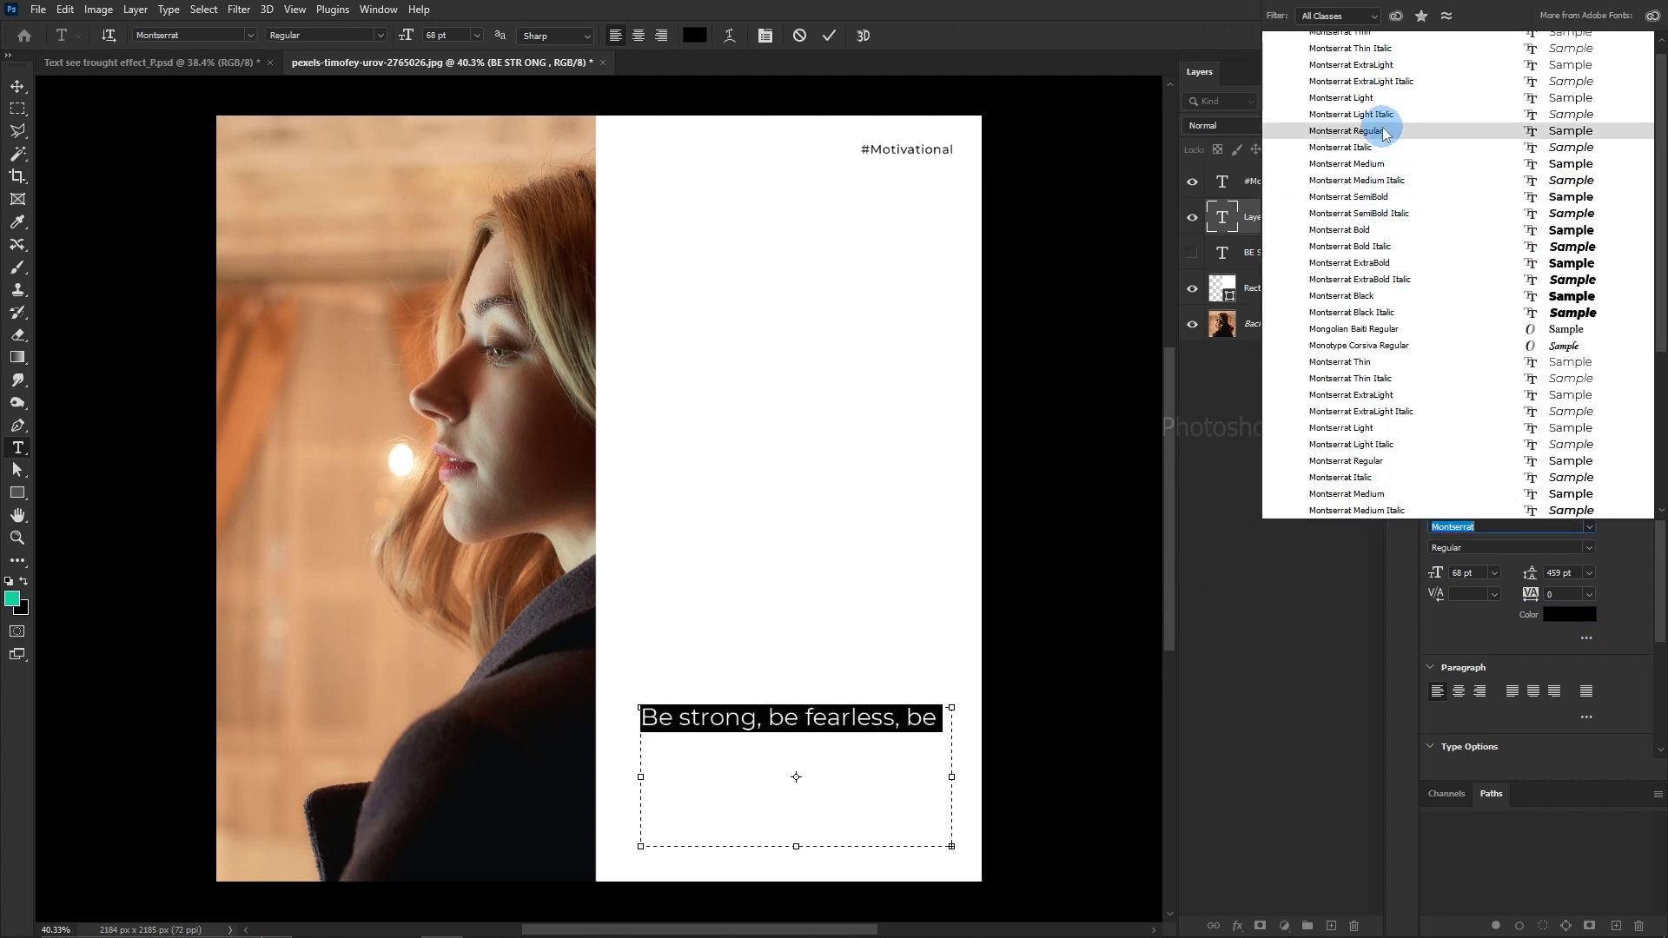
left_click(1377, 130)
left_click_drag(1434, 576, 1422, 577)
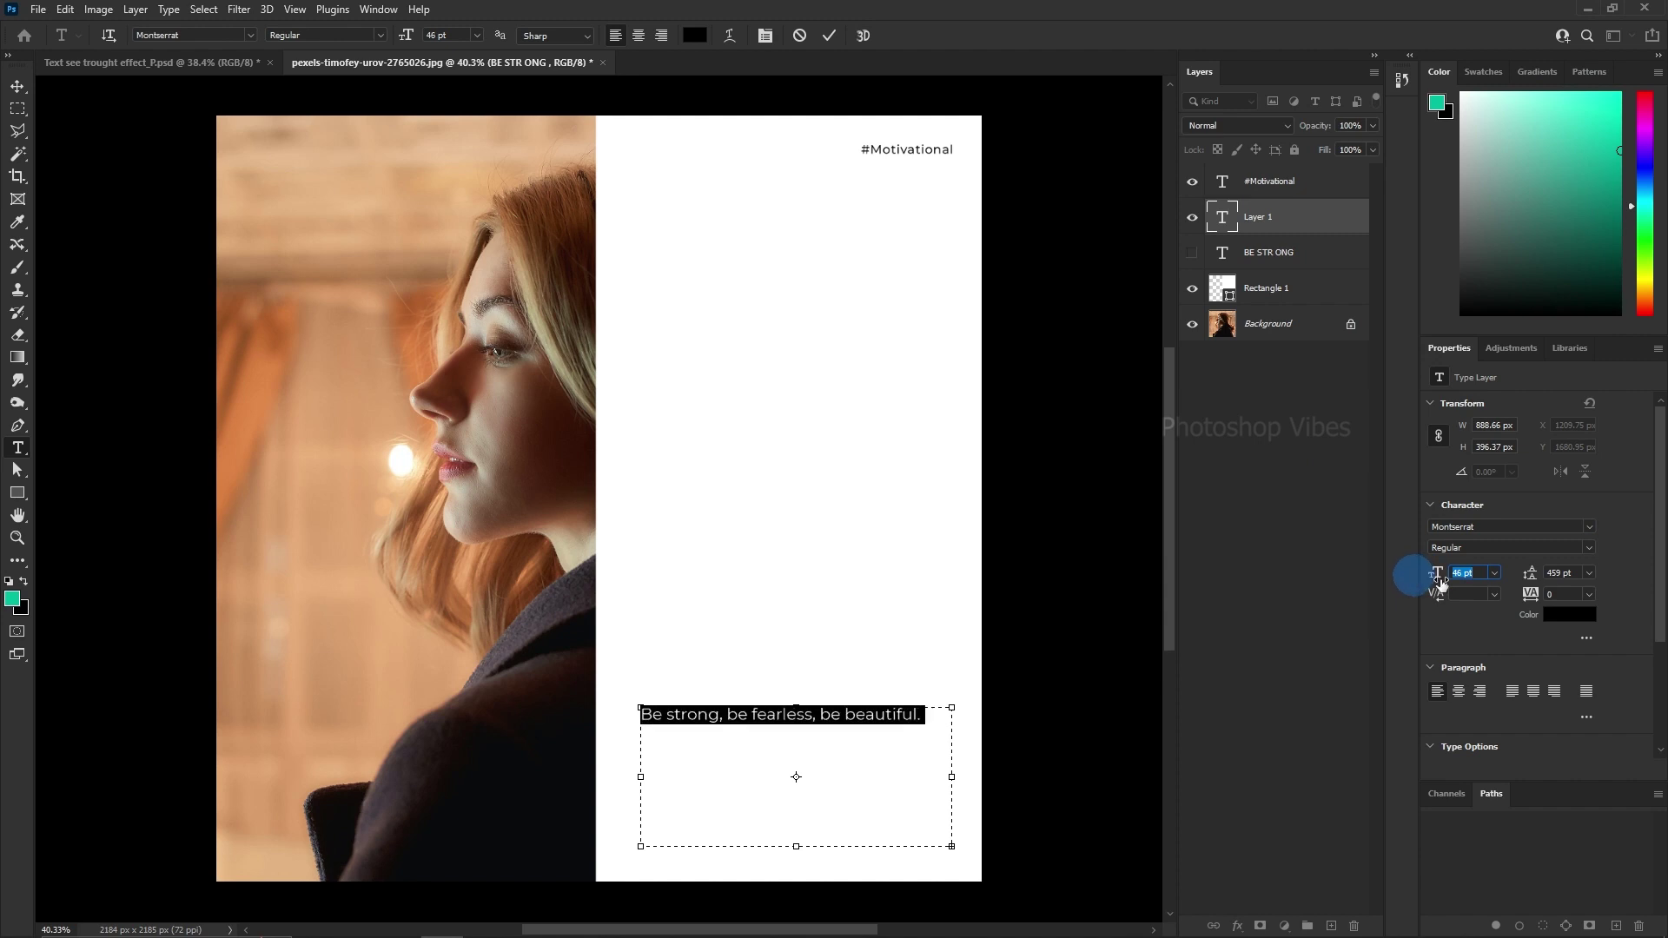
Set the quote's leading to Auto, commit it, and show the headline again.
left_click(1588, 573)
left_click(1569, 589)
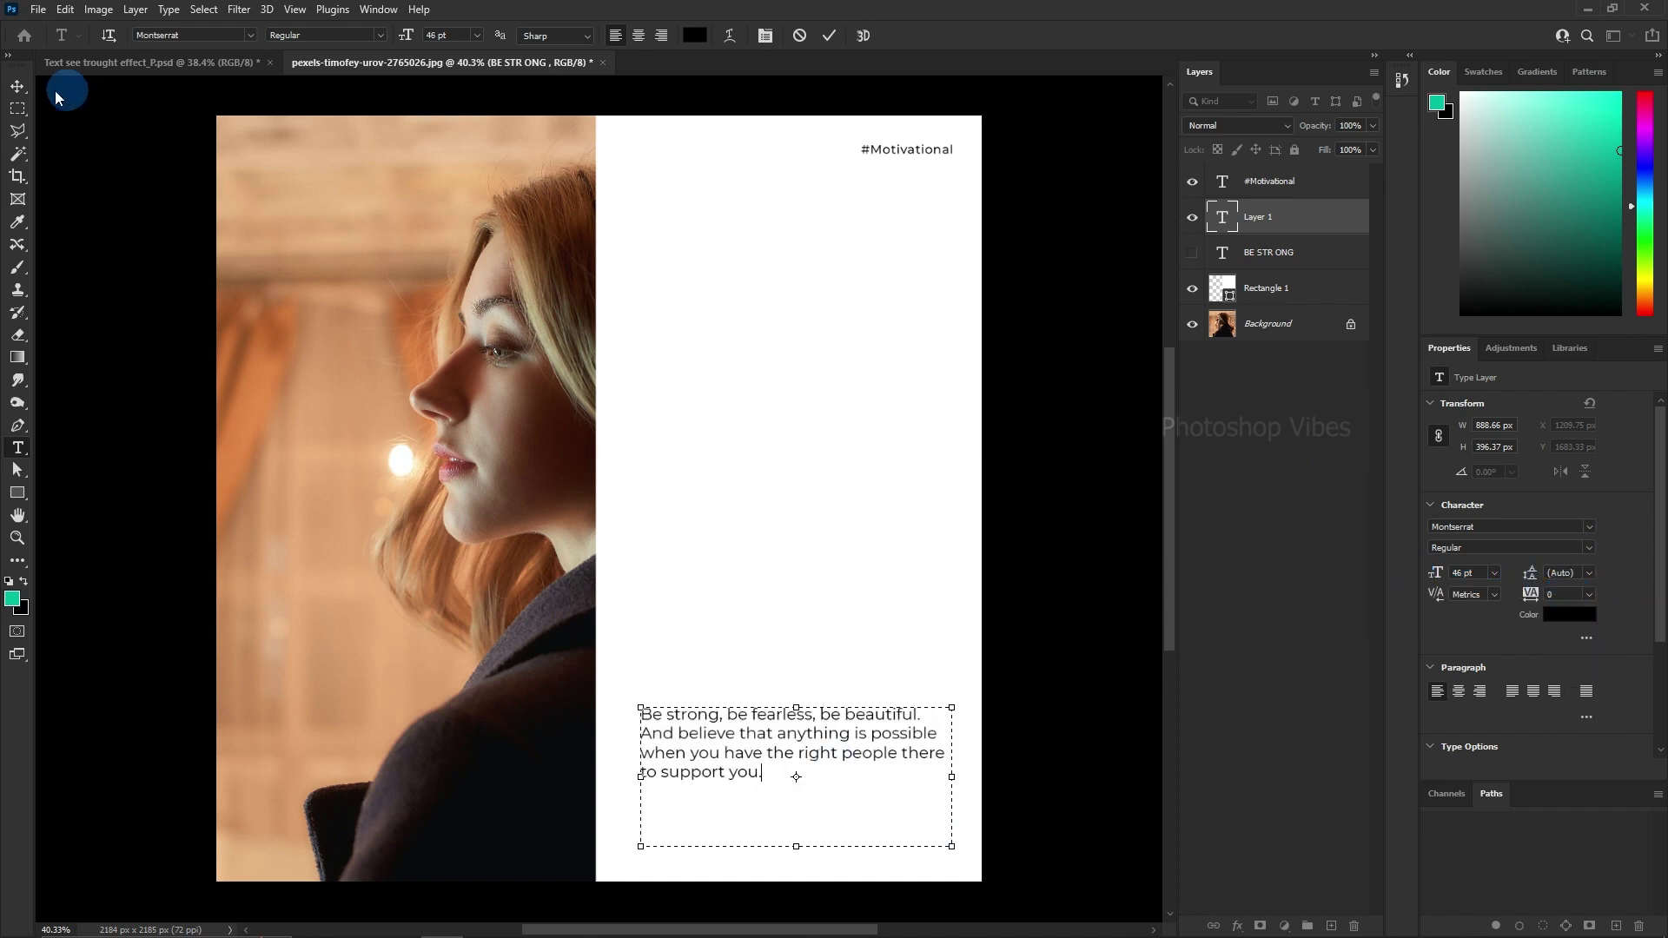
left_click(54, 97)
left_click(1192, 252)
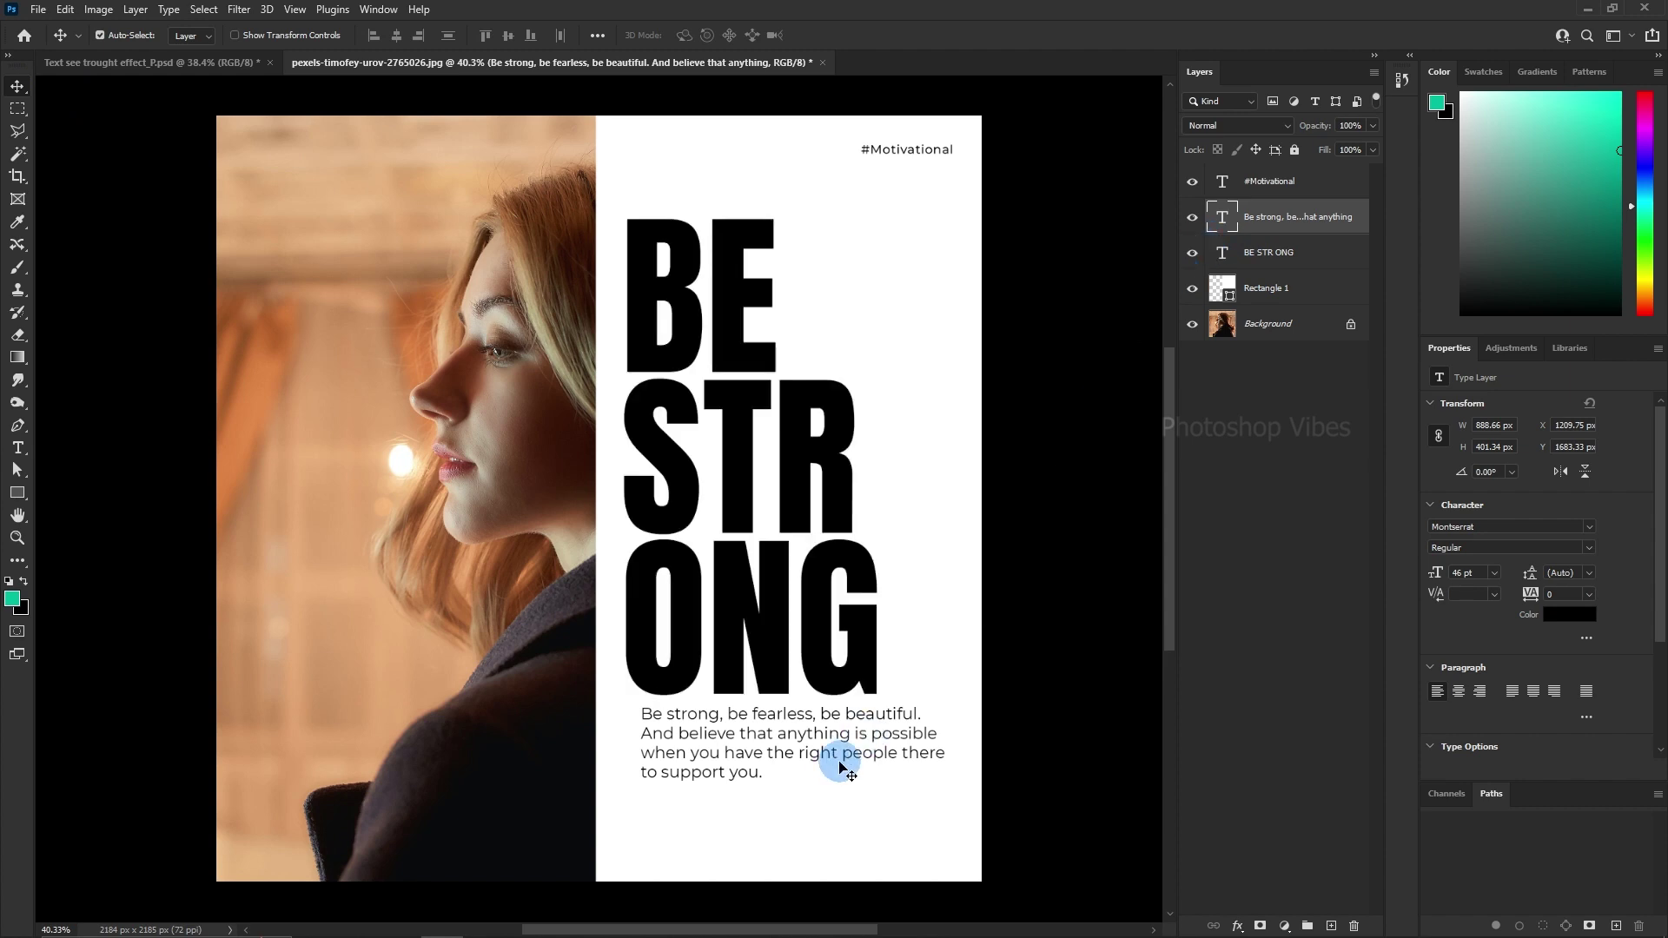
Nudge the quote slightly left and down, and make BE STR ONG visible.
left_click_drag(802, 750, 788, 767)
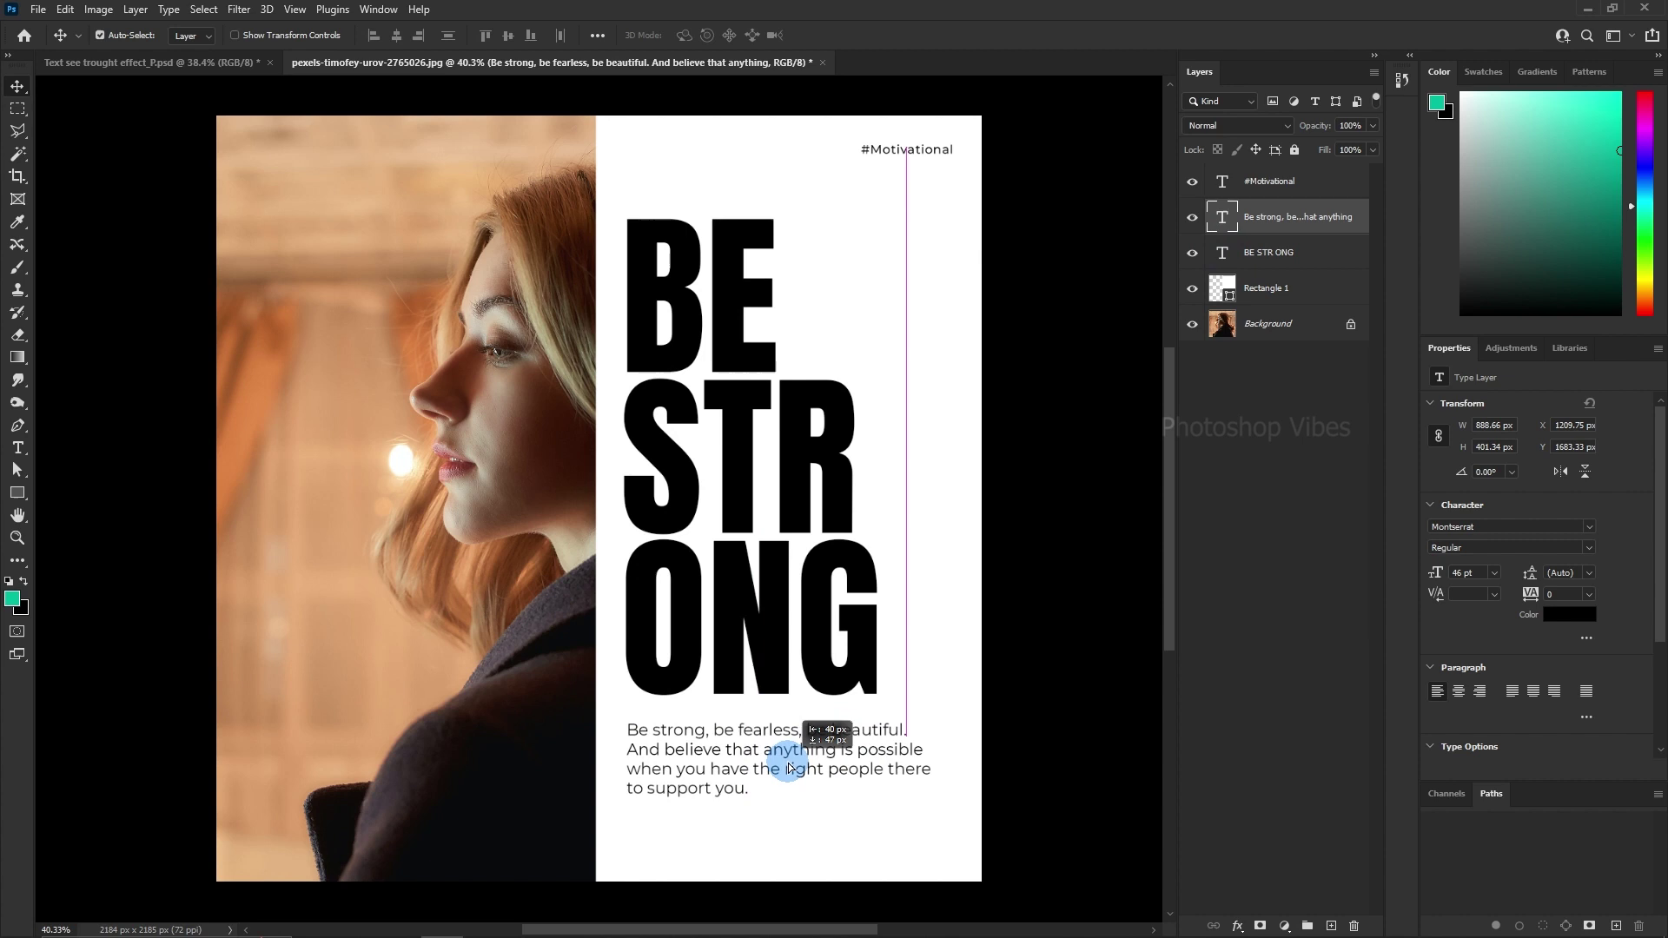
left_click_drag(788, 767, 788, 767)
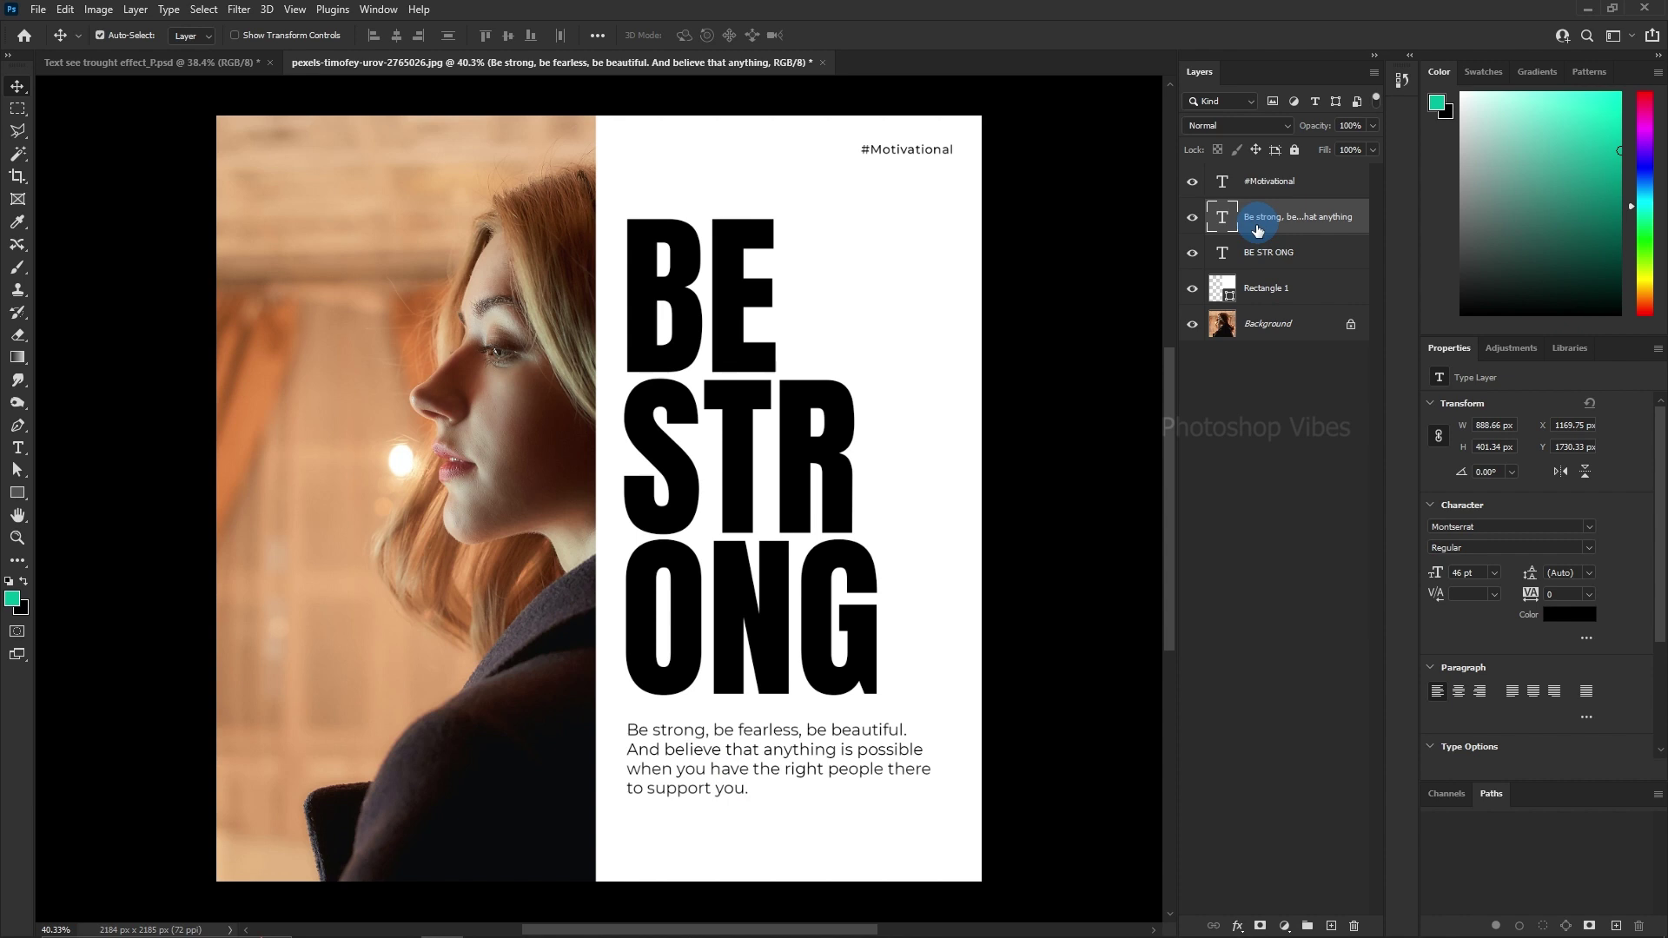
left_click(1222, 252)
left_click(1186, 253)
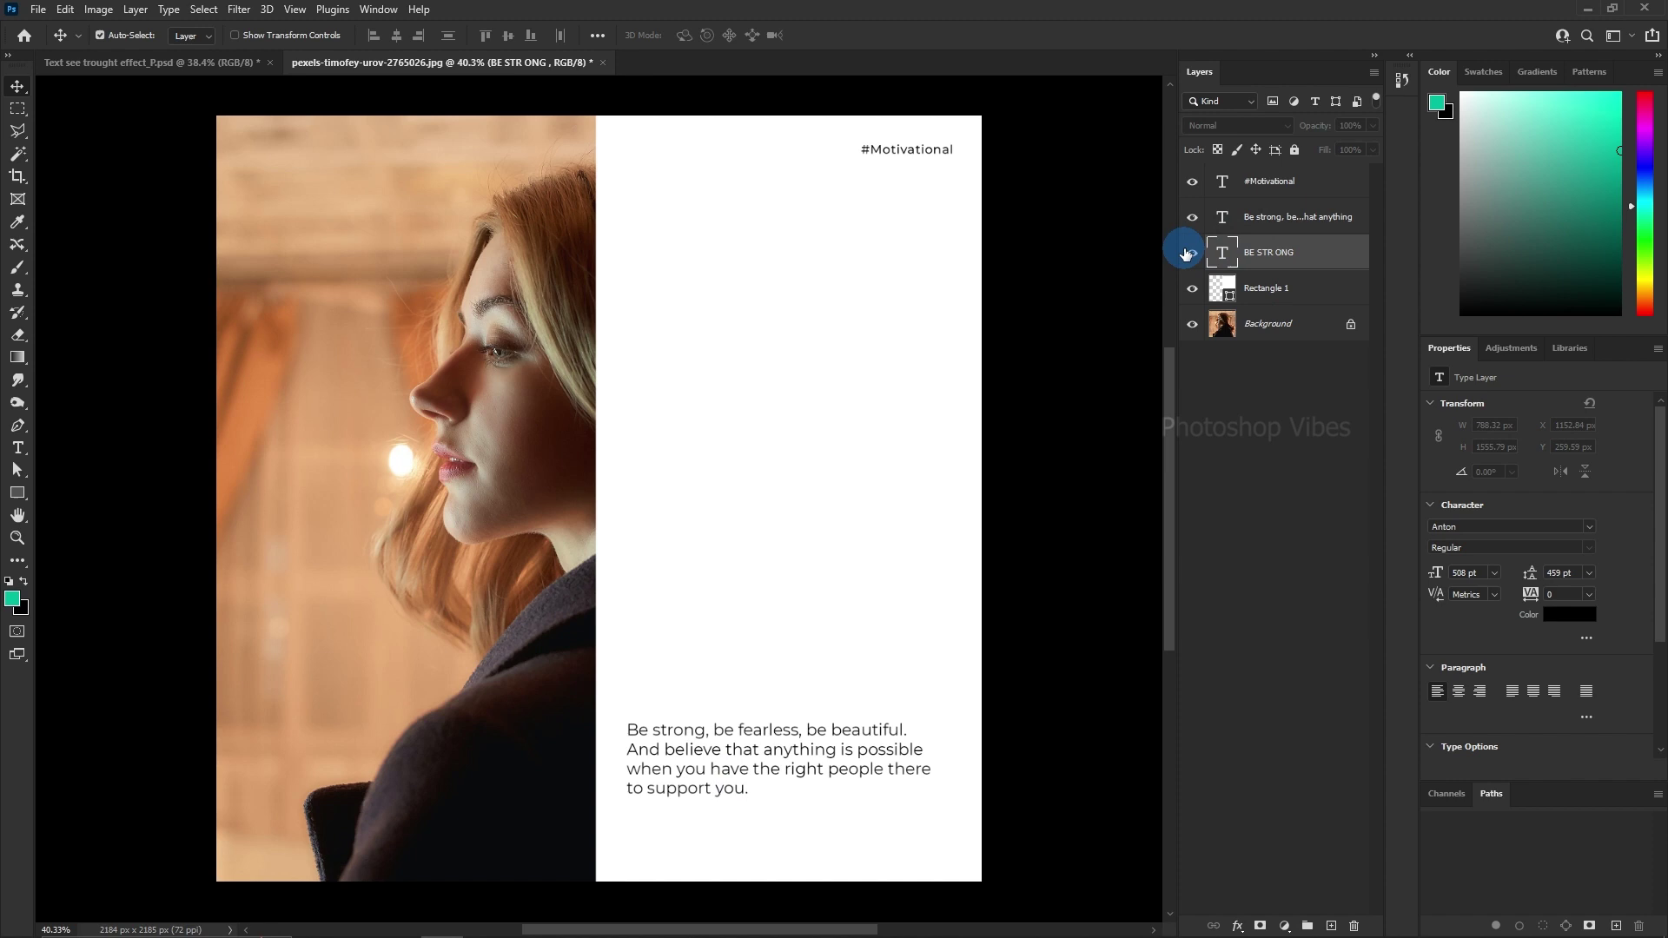
left_click(1186, 253)
Load the BE STRONG letter pixels as a selection, then pick the quote layer.
right_click(1226, 249)
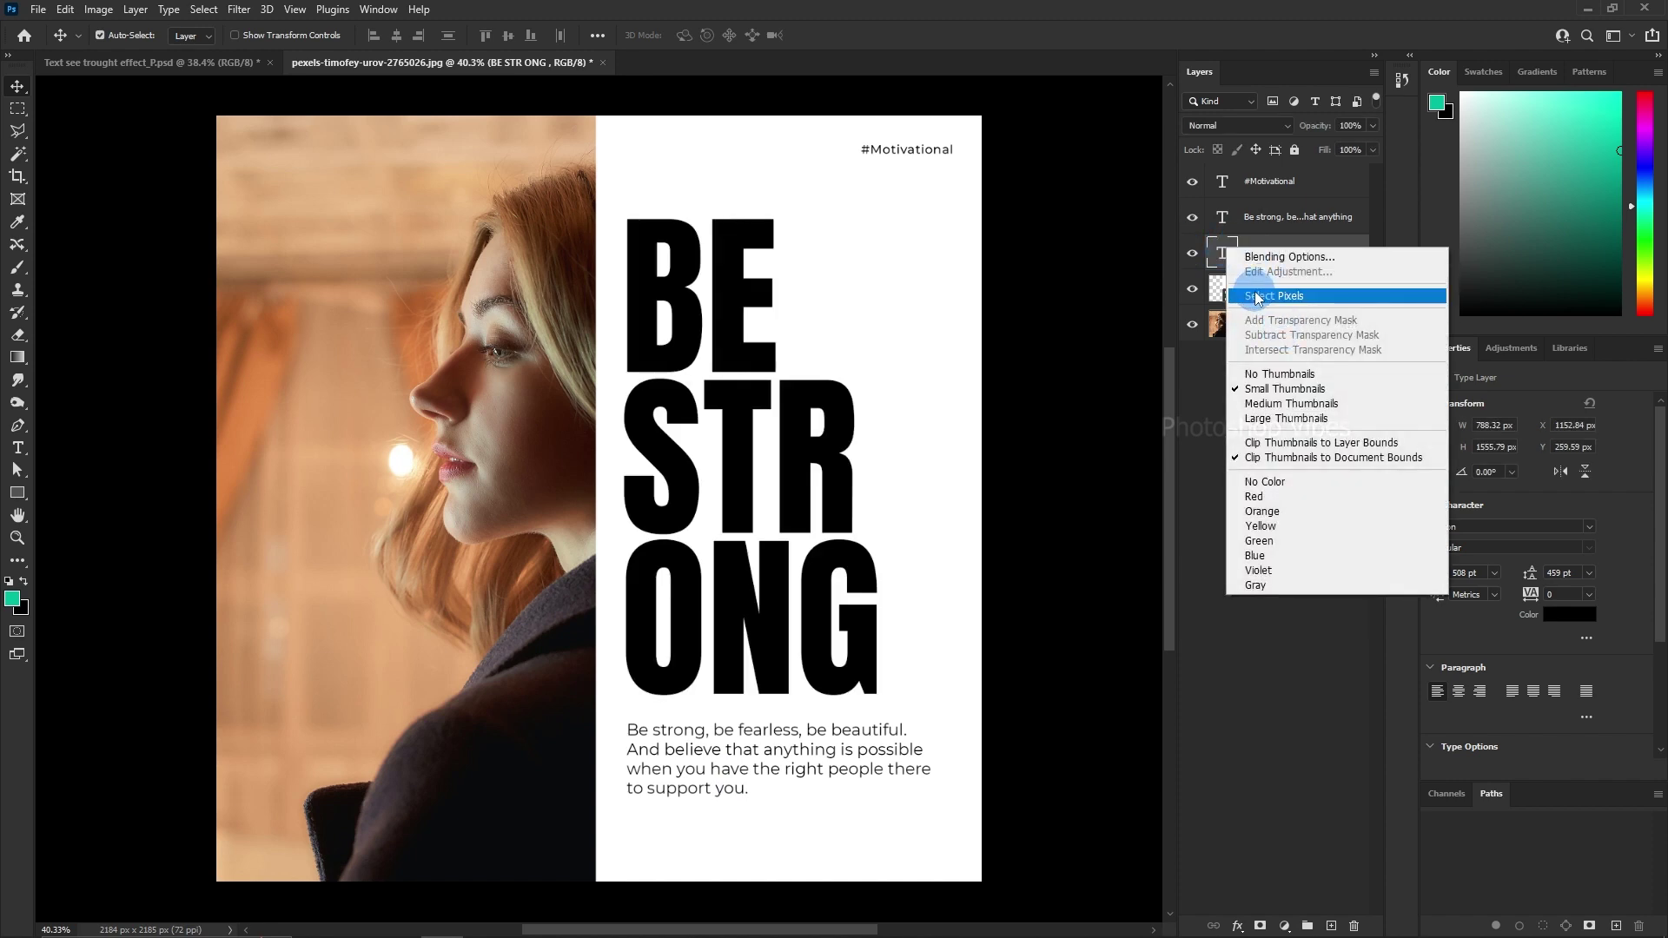
left_click(1270, 297)
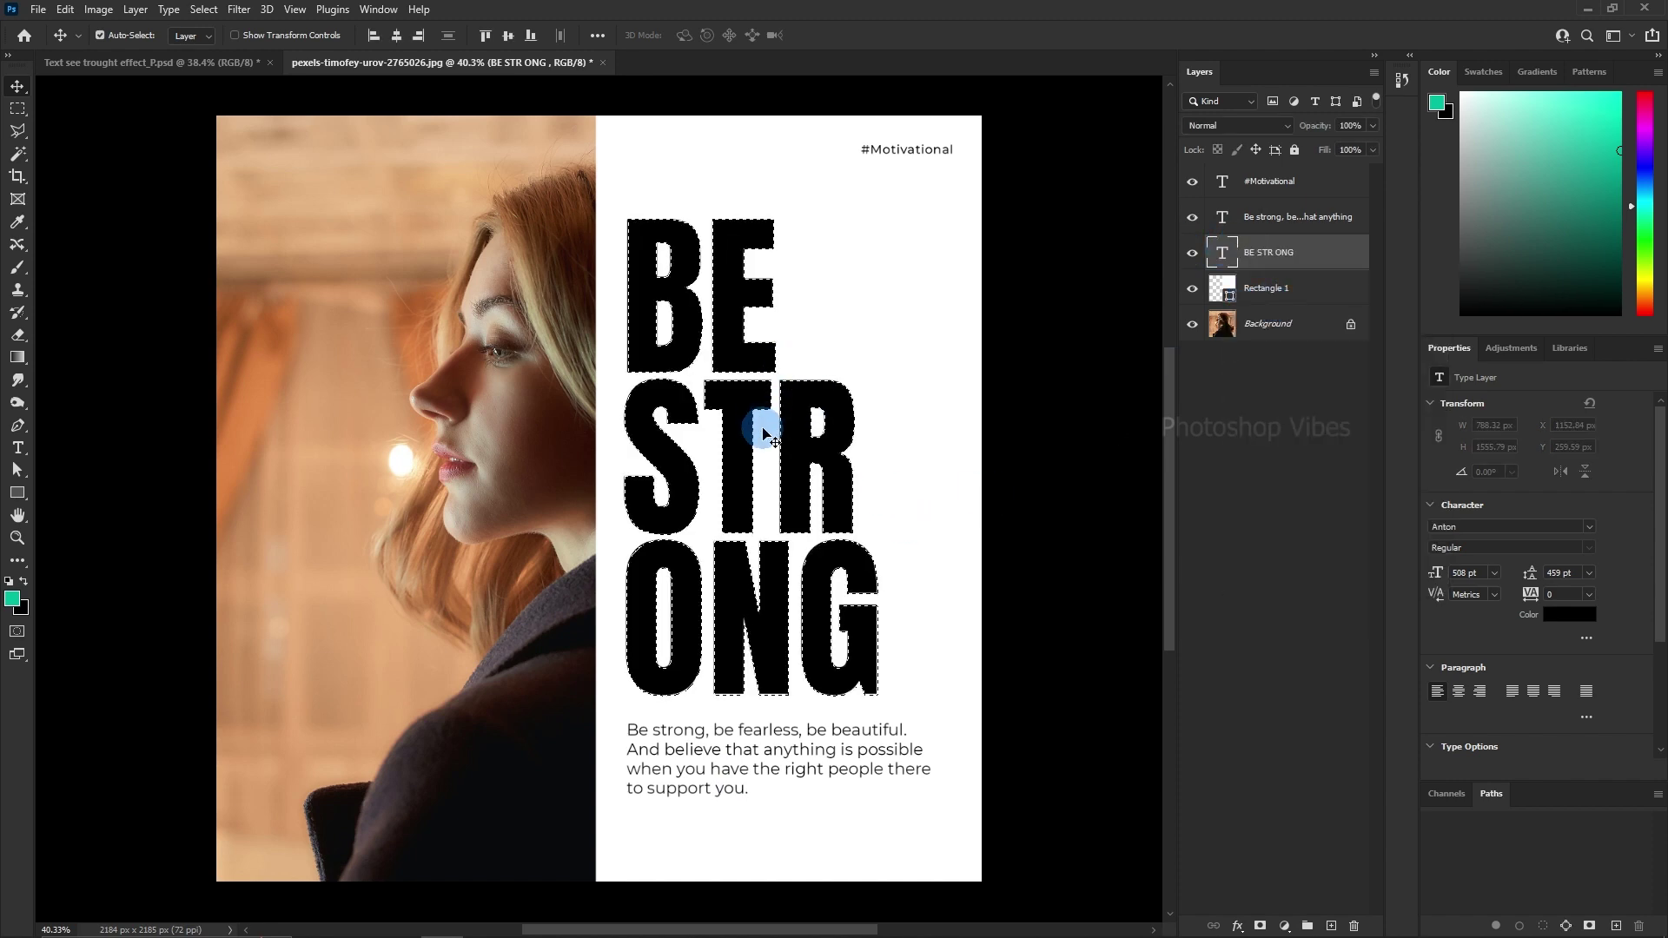
left_click(1266, 217)
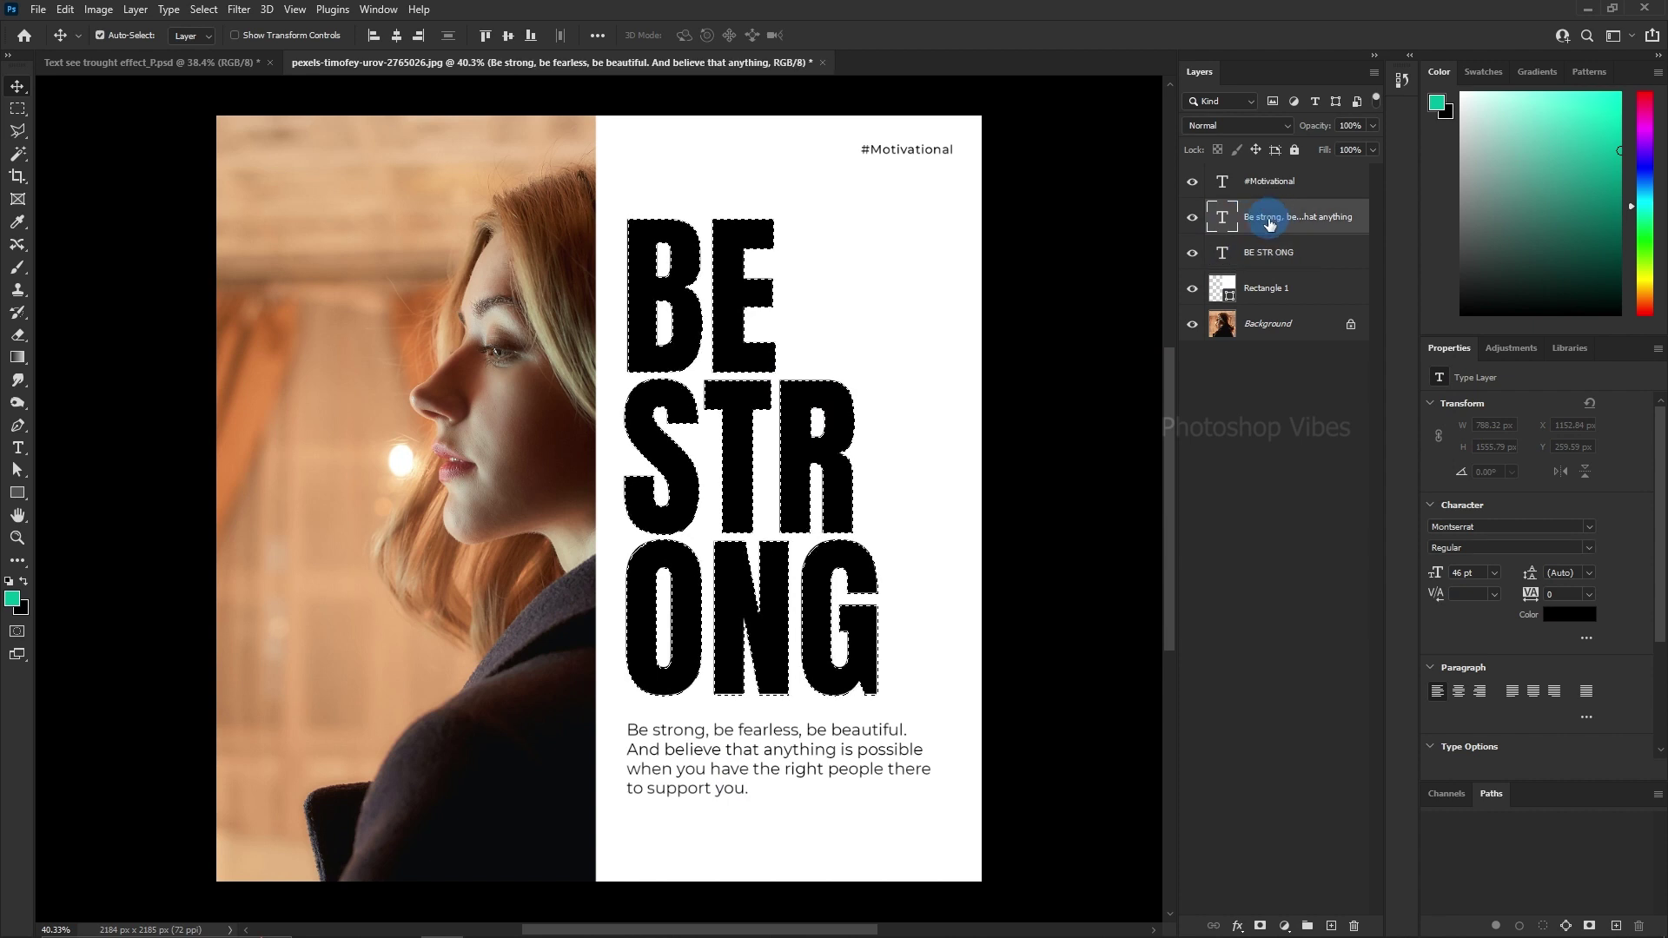
left_click(805, 131)
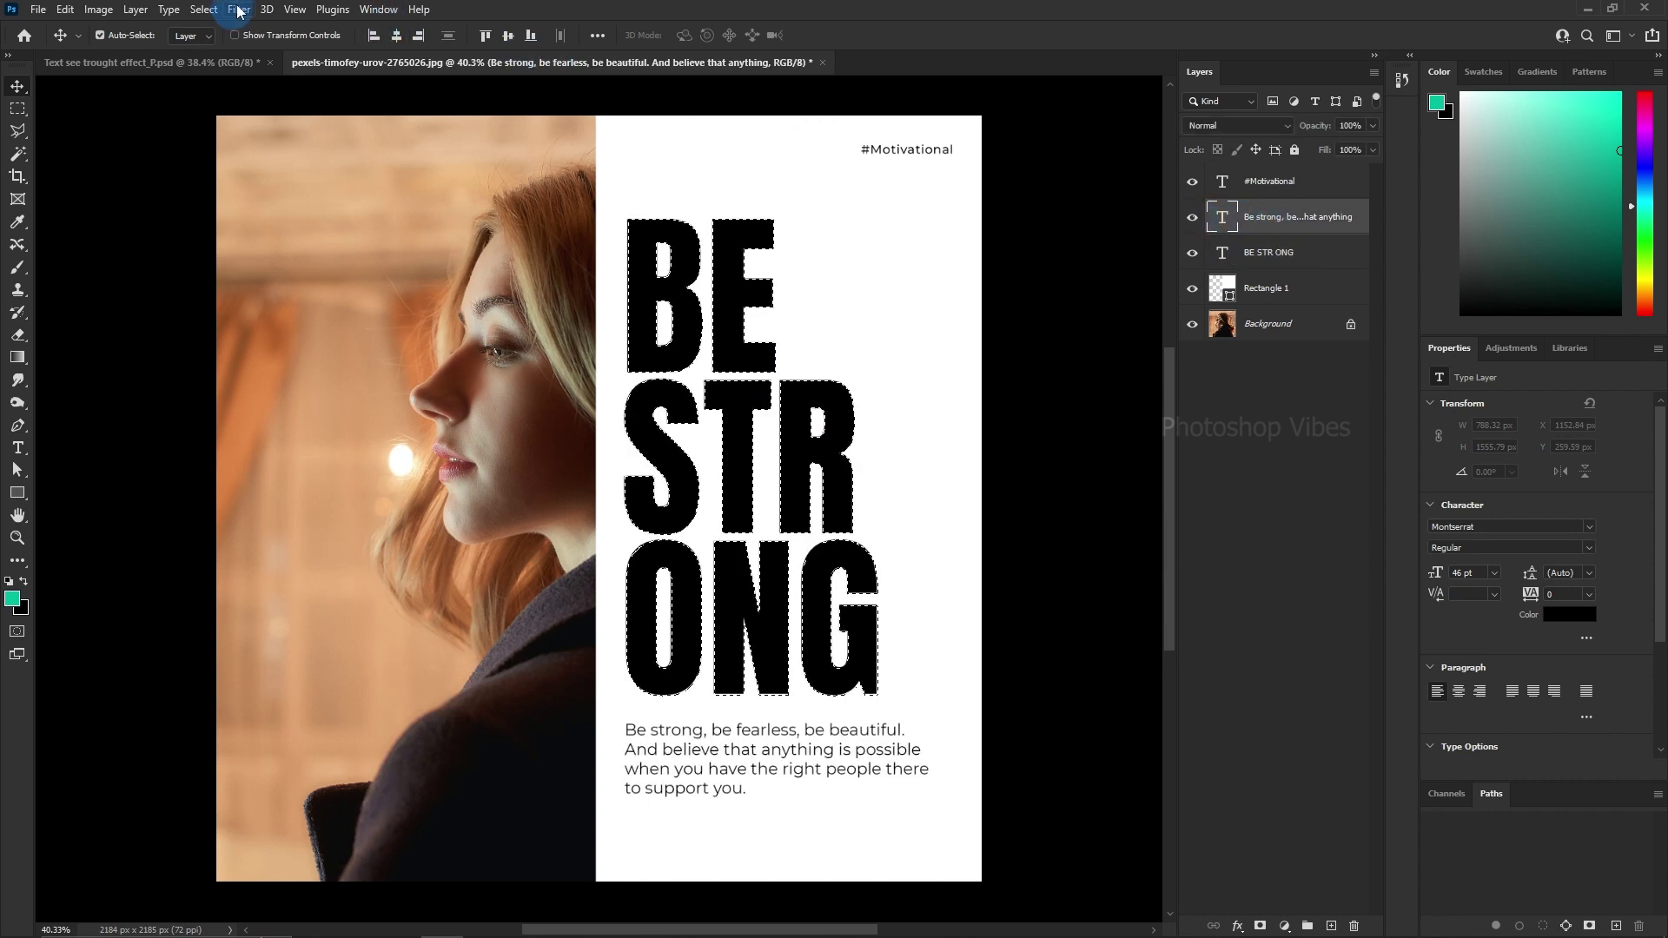
left_click(204, 9)
Clear the letter selection and resize the quote to 40 pt.
left_click(227, 46)
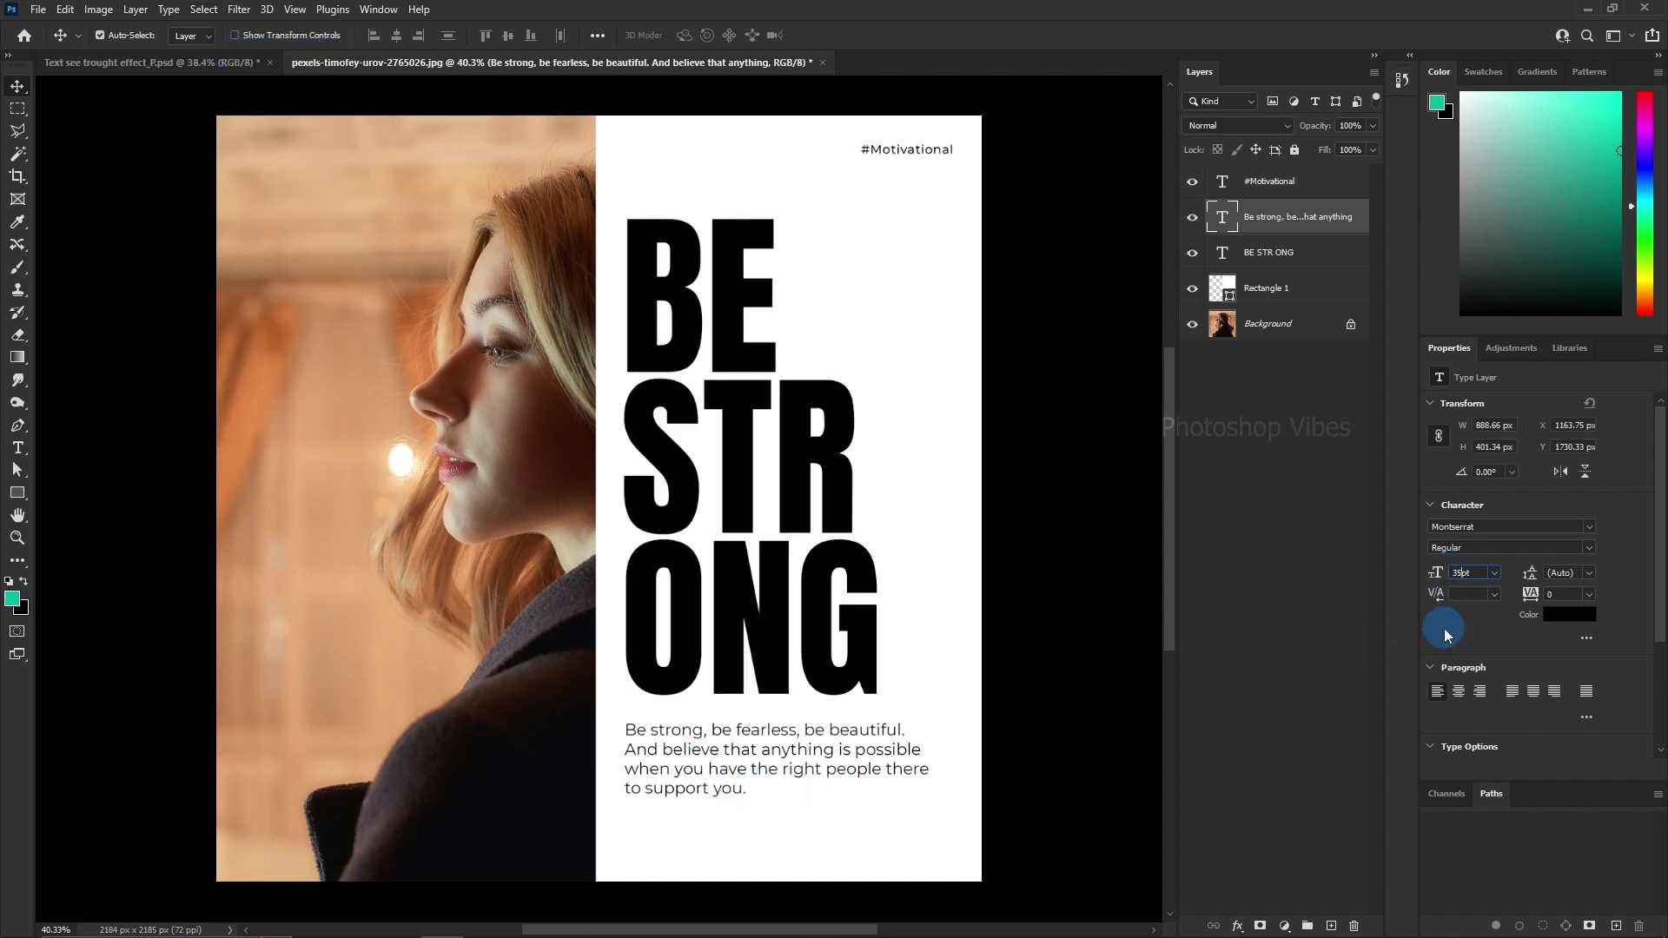
key("Return")
left_click(1477, 573)
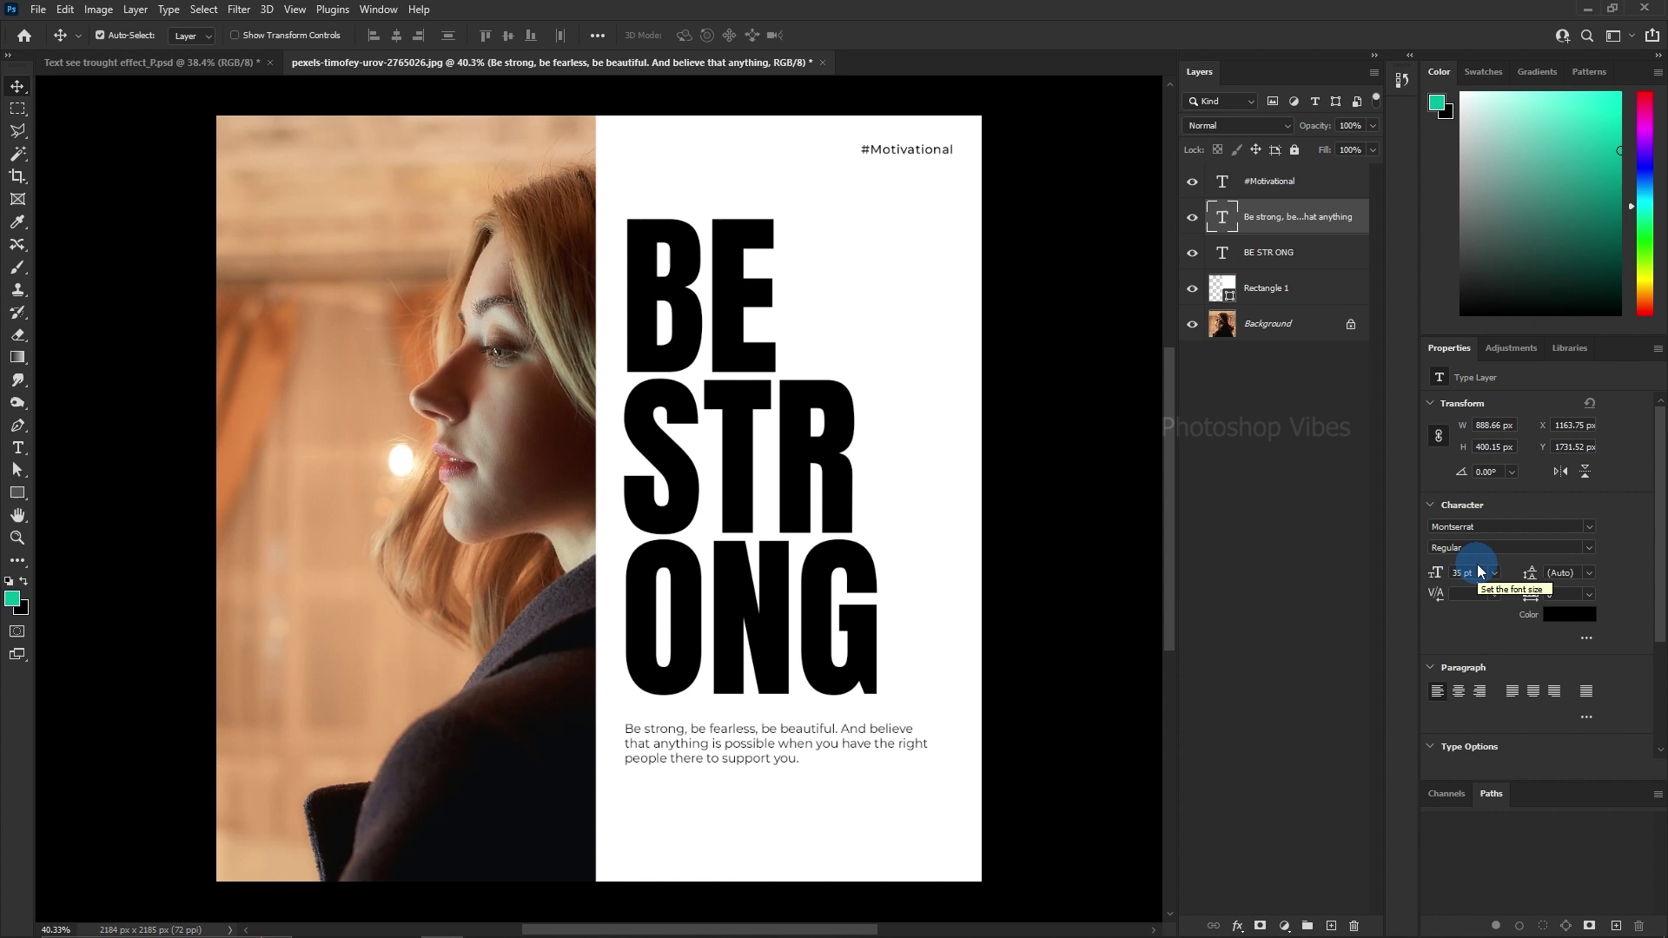
key("Return")
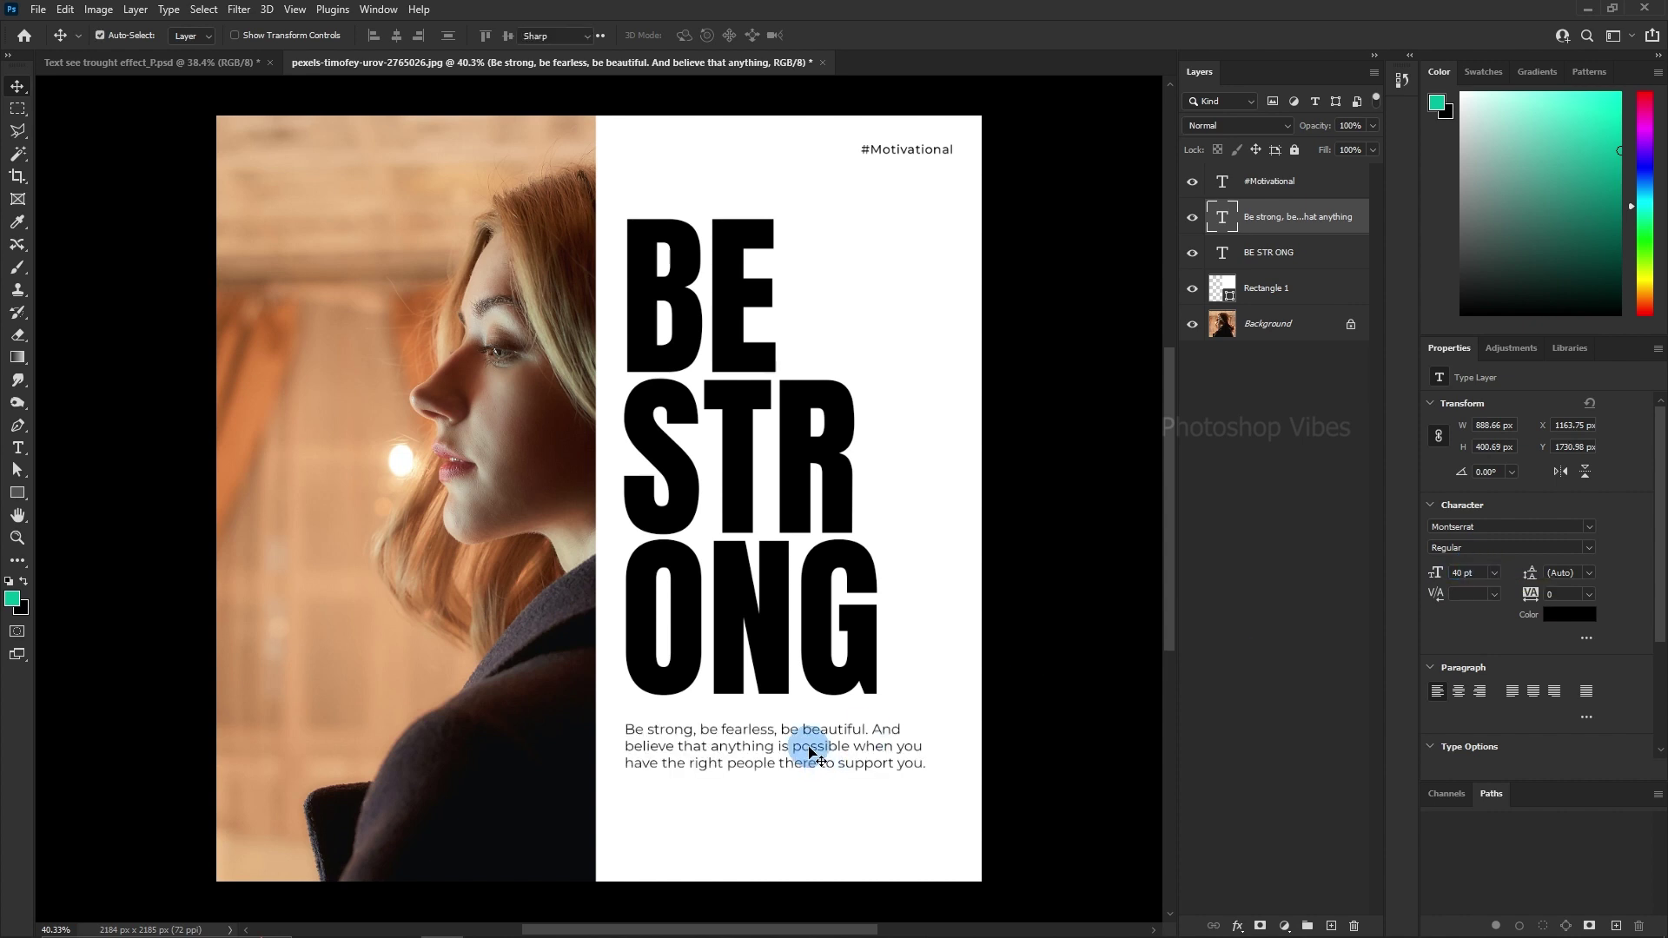
Make the phrase 'right people there to support you.' Montserrat SemiBold.
double_click(650, 763)
left_click(645, 766)
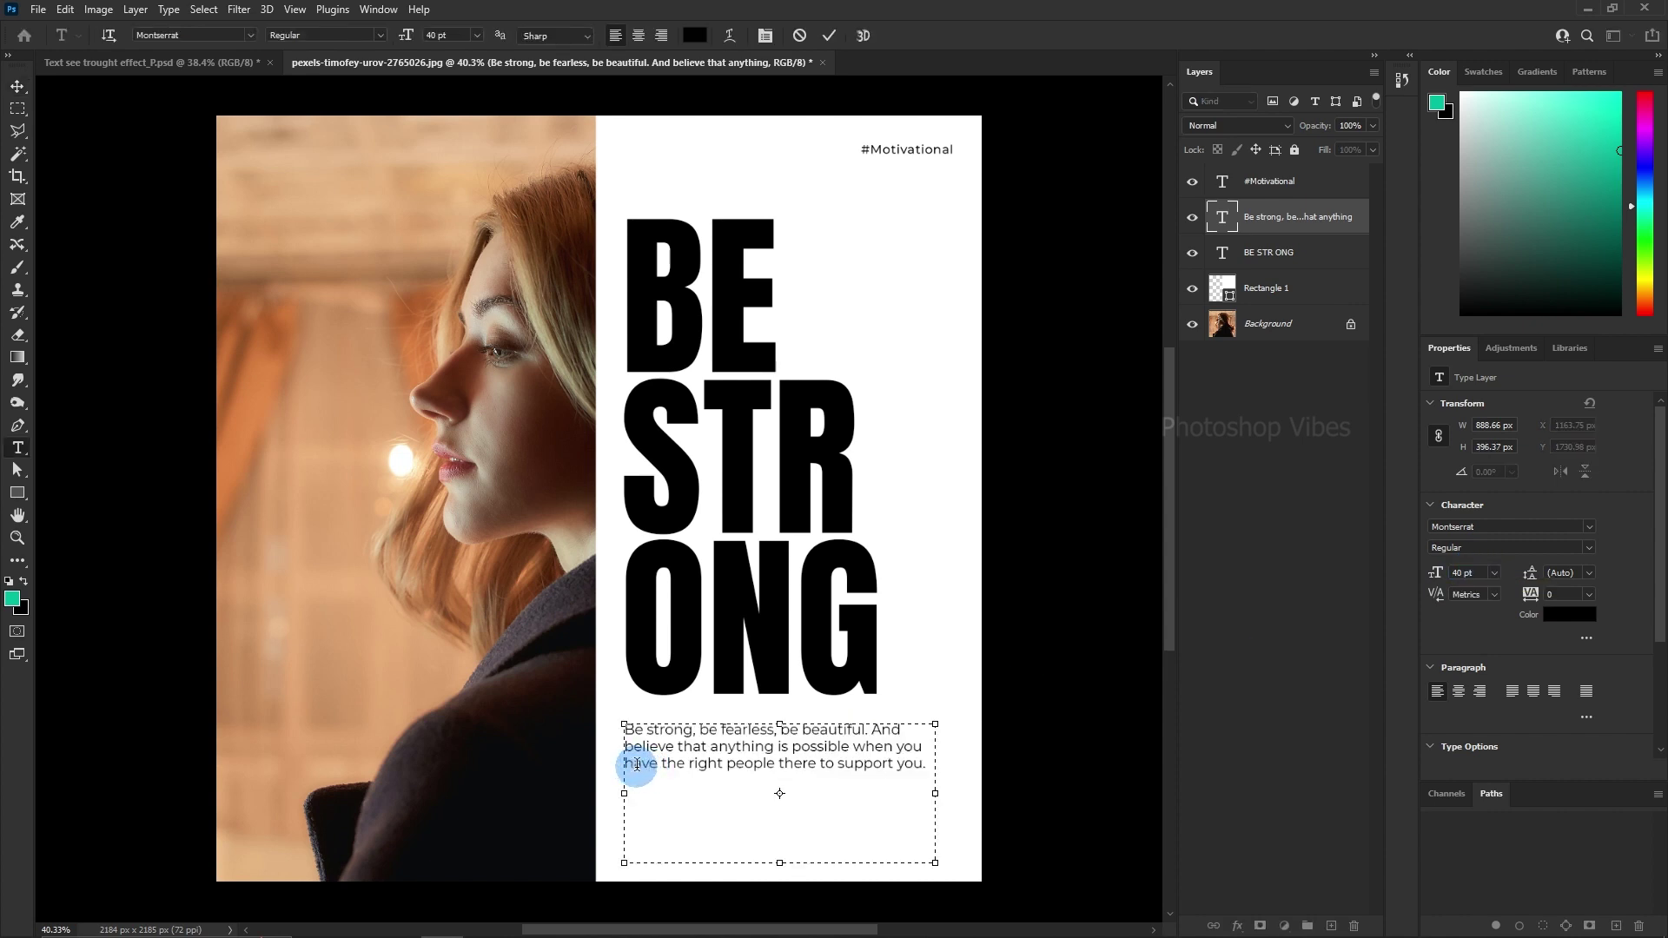
mouse_move(688, 764)
left_mouse_down()
mouse_move(938, 745)
mouse_move(934, 765)
mouse_move(1159, 756)
left_mouse_up()
left_click(1594, 550)
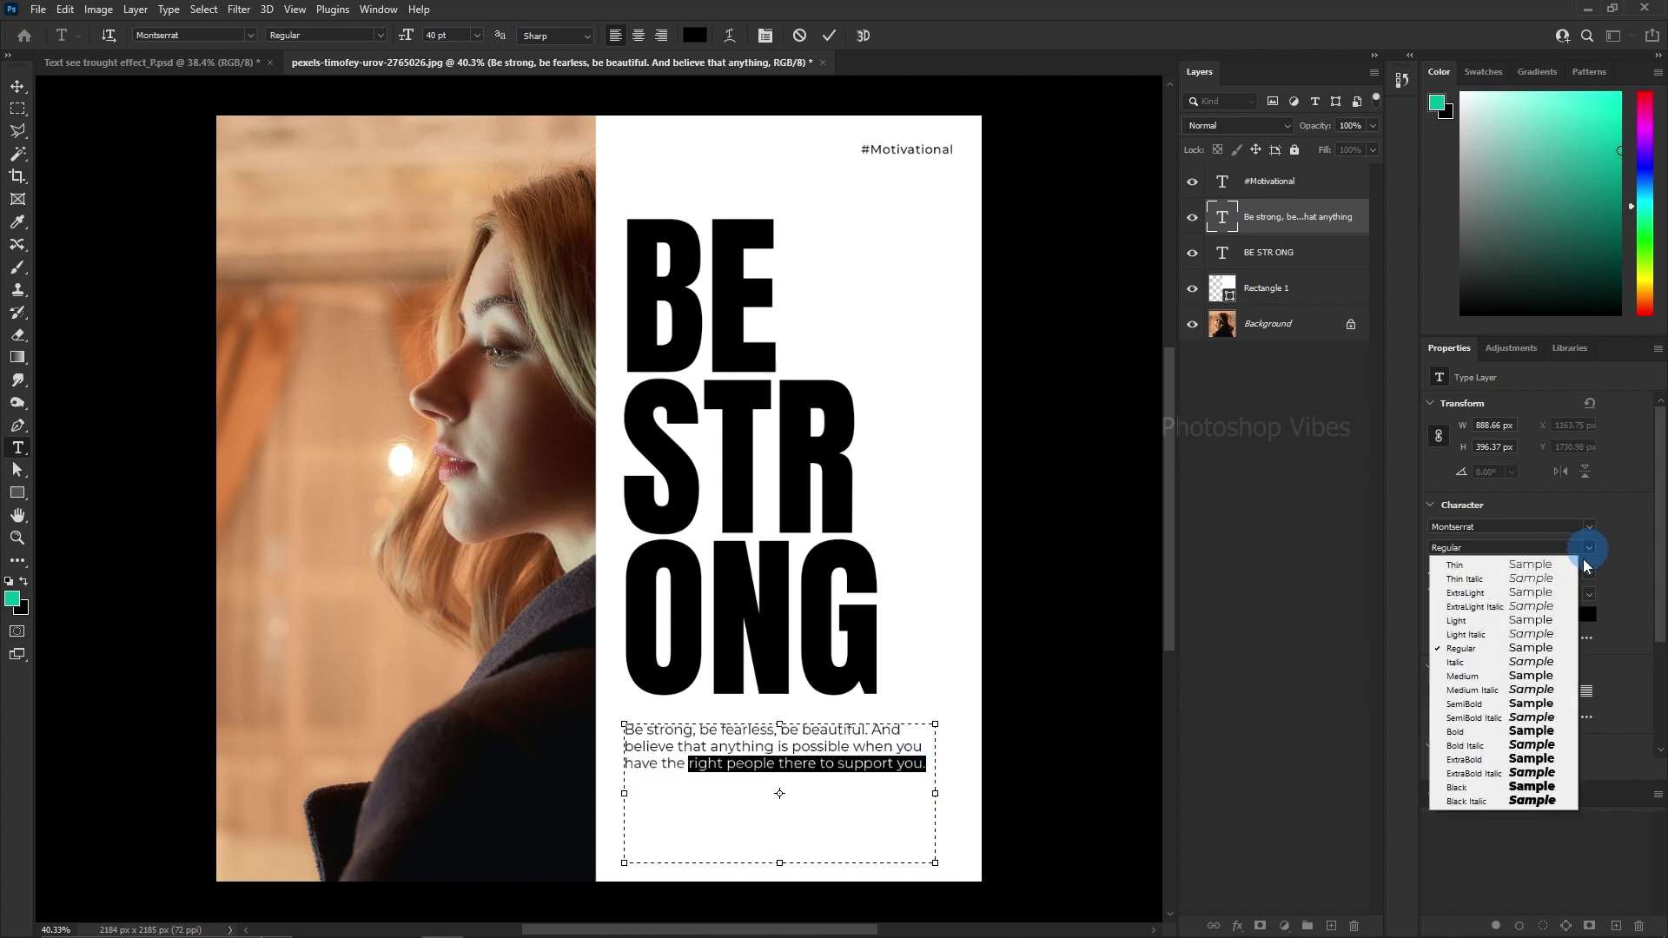
left_click(1466, 706)
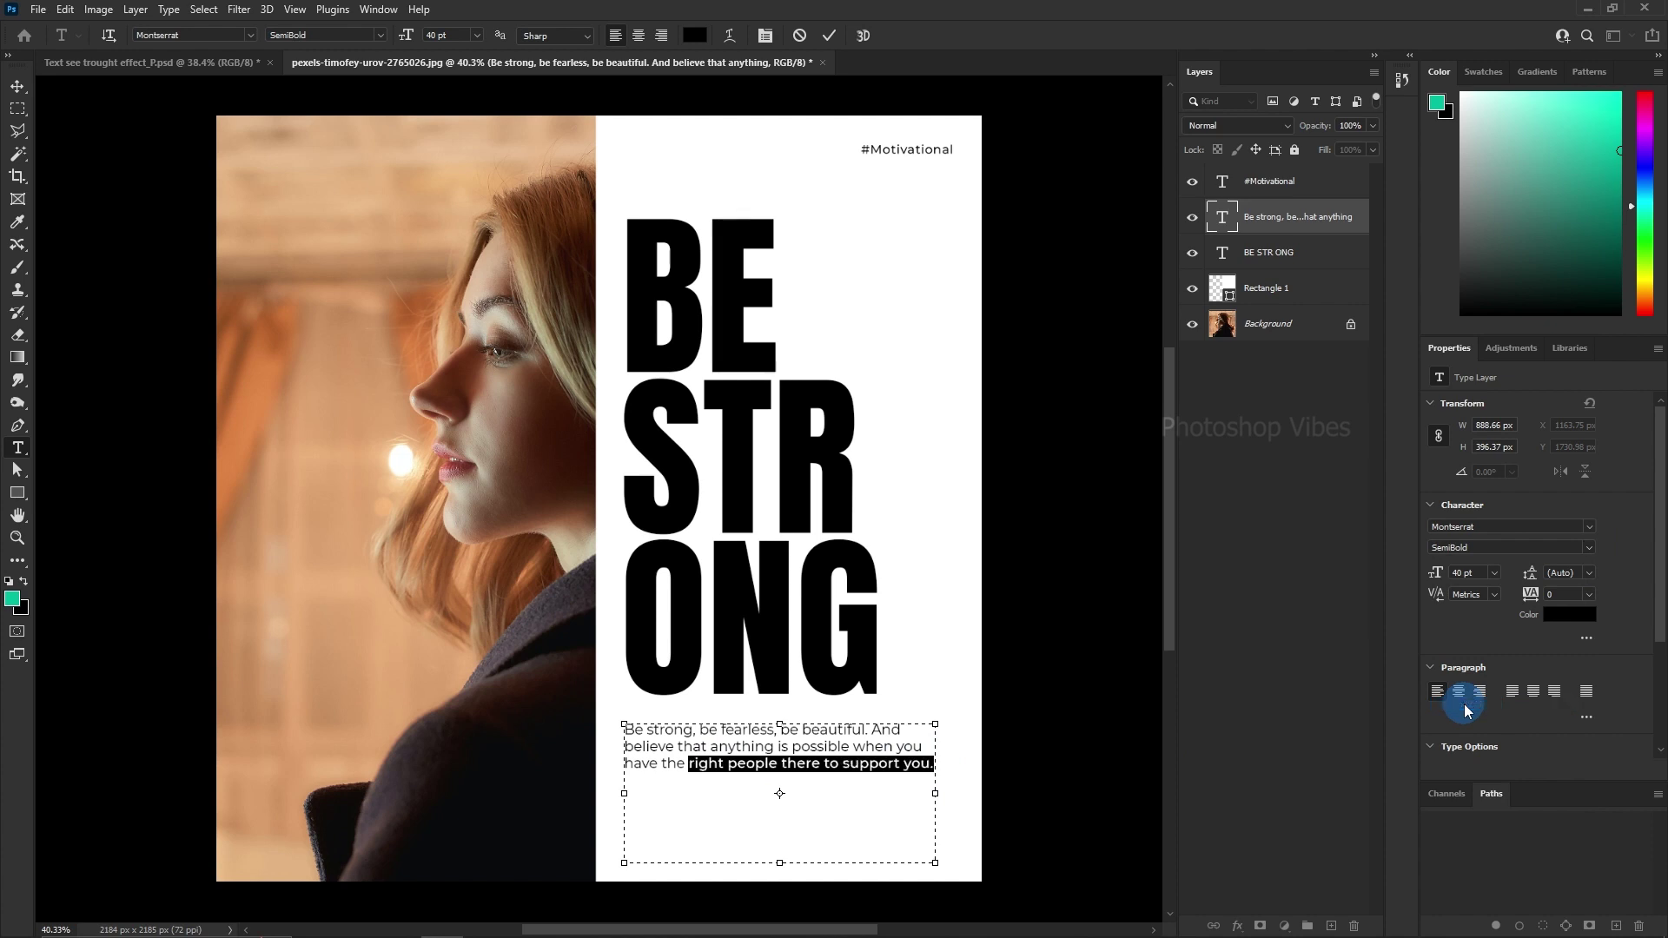
left_click(16, 90)
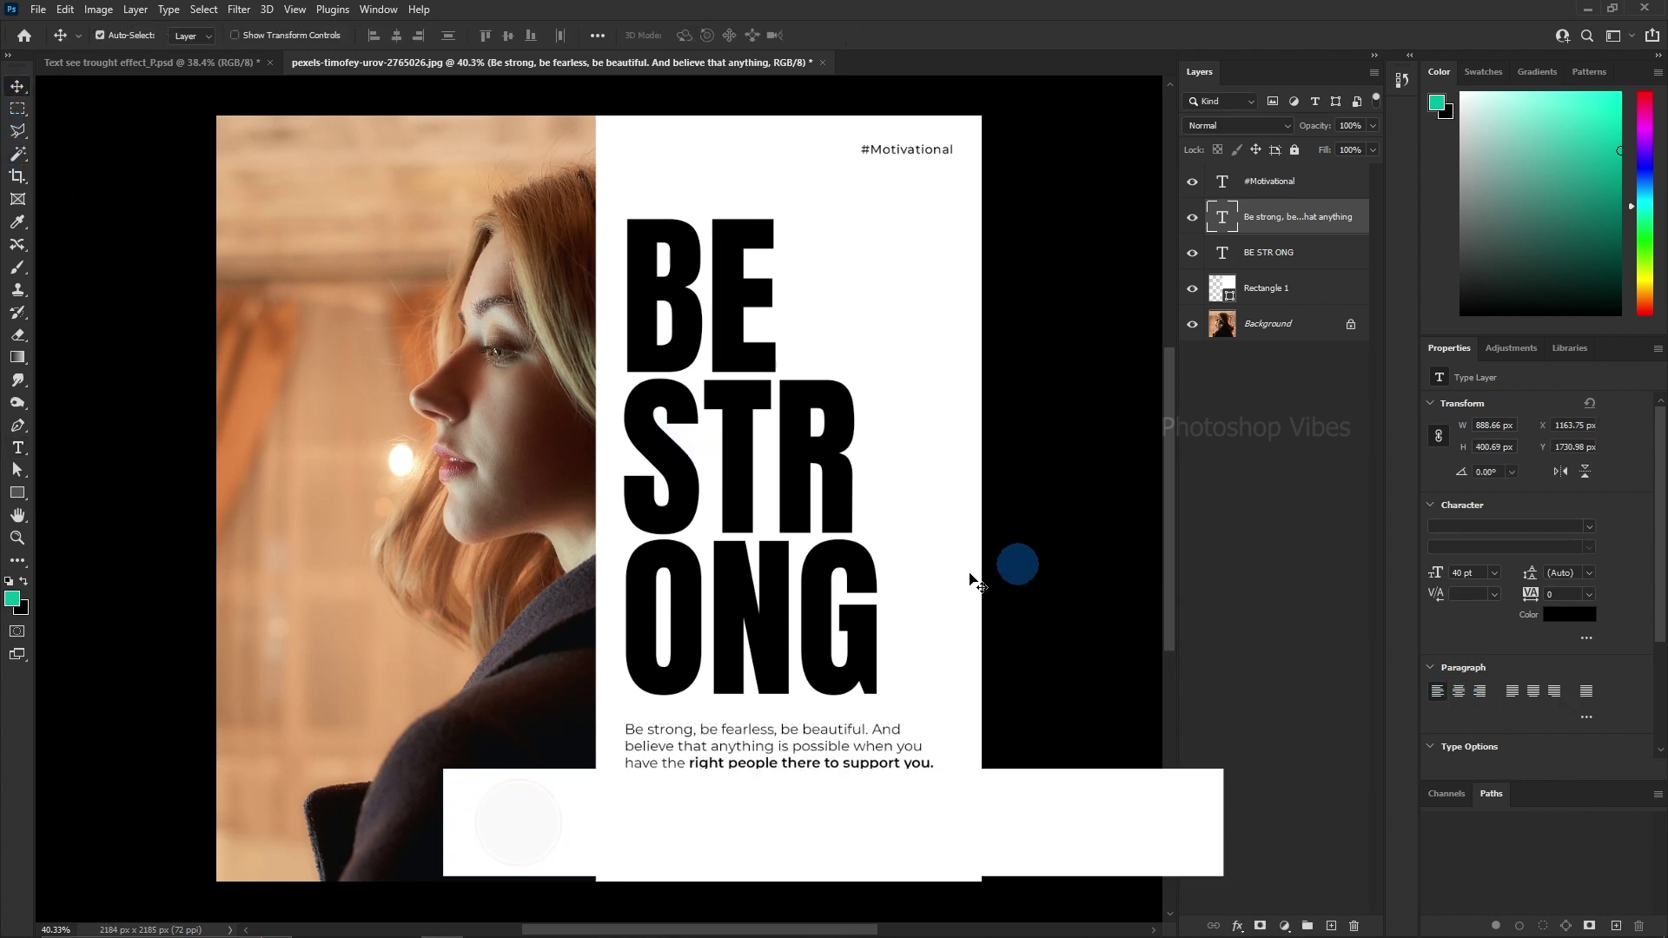
Load the BE STRONG letters as a selection and hide the text layer.
left_click(796, 593)
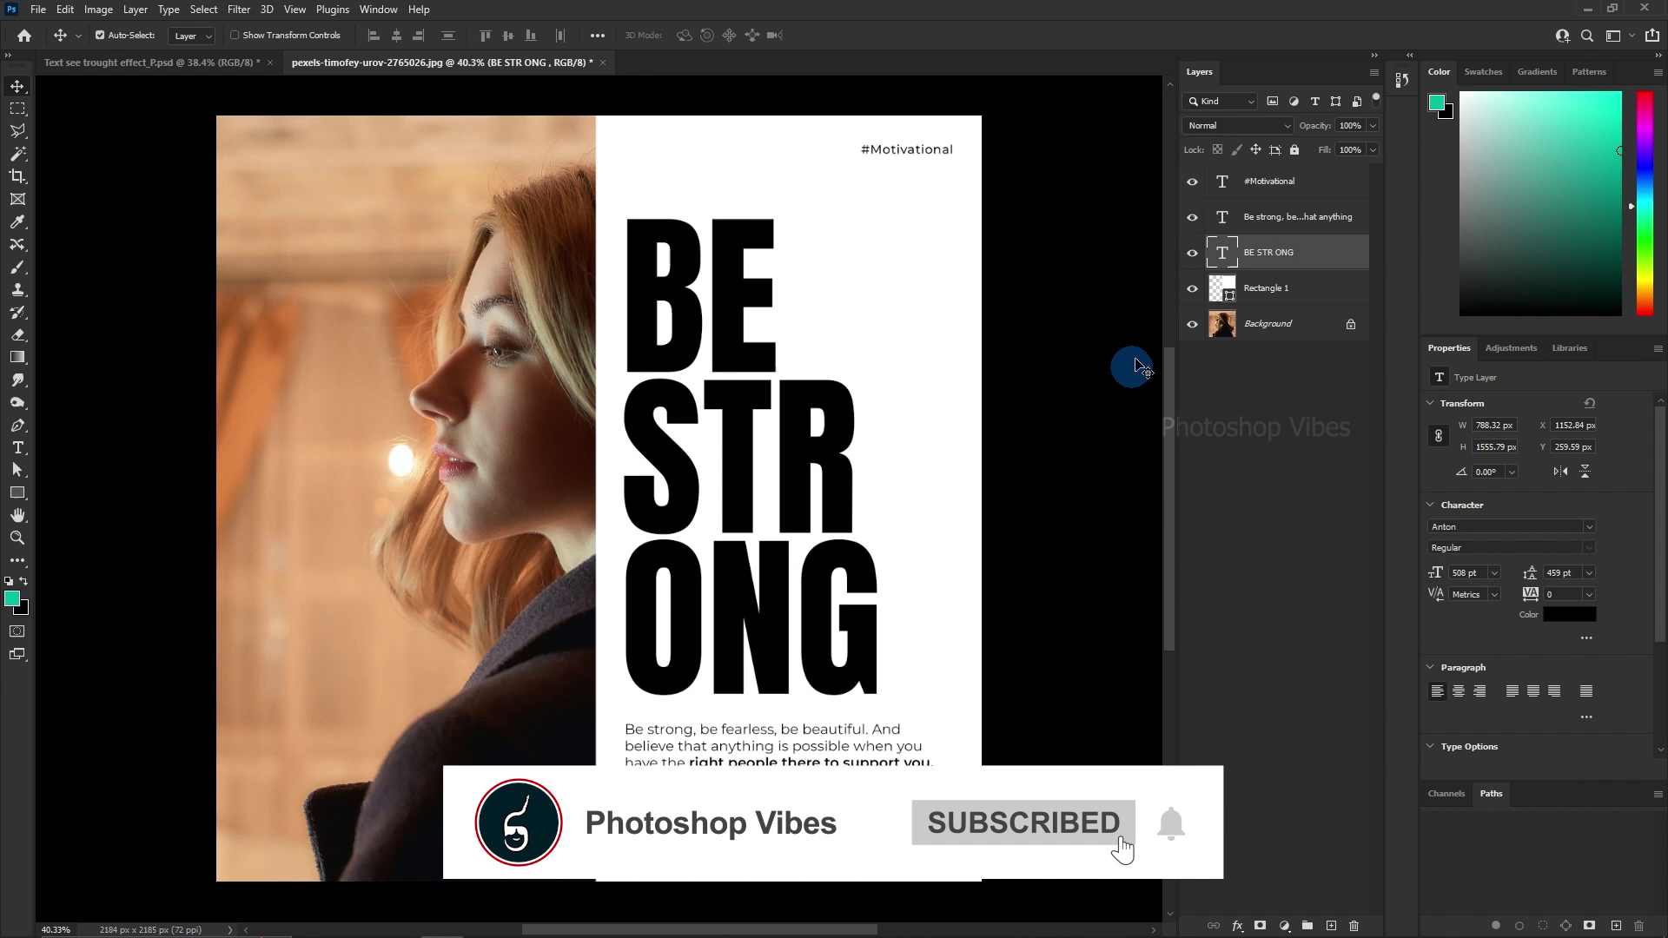
right_click(1226, 257)
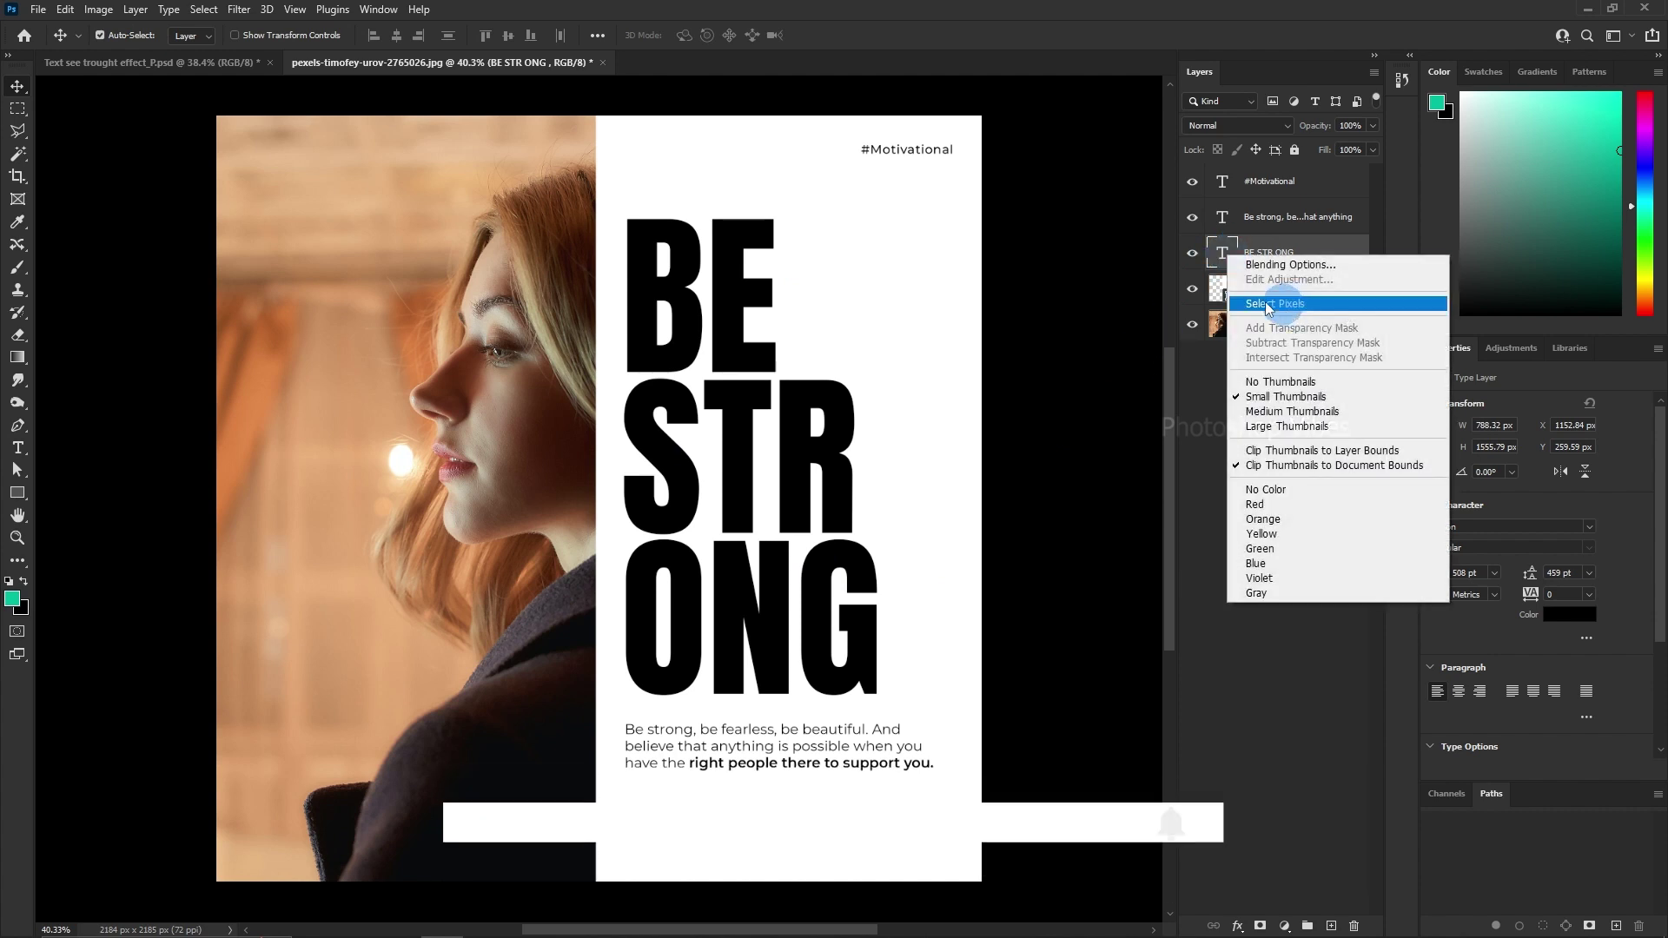
left_click(1311, 304)
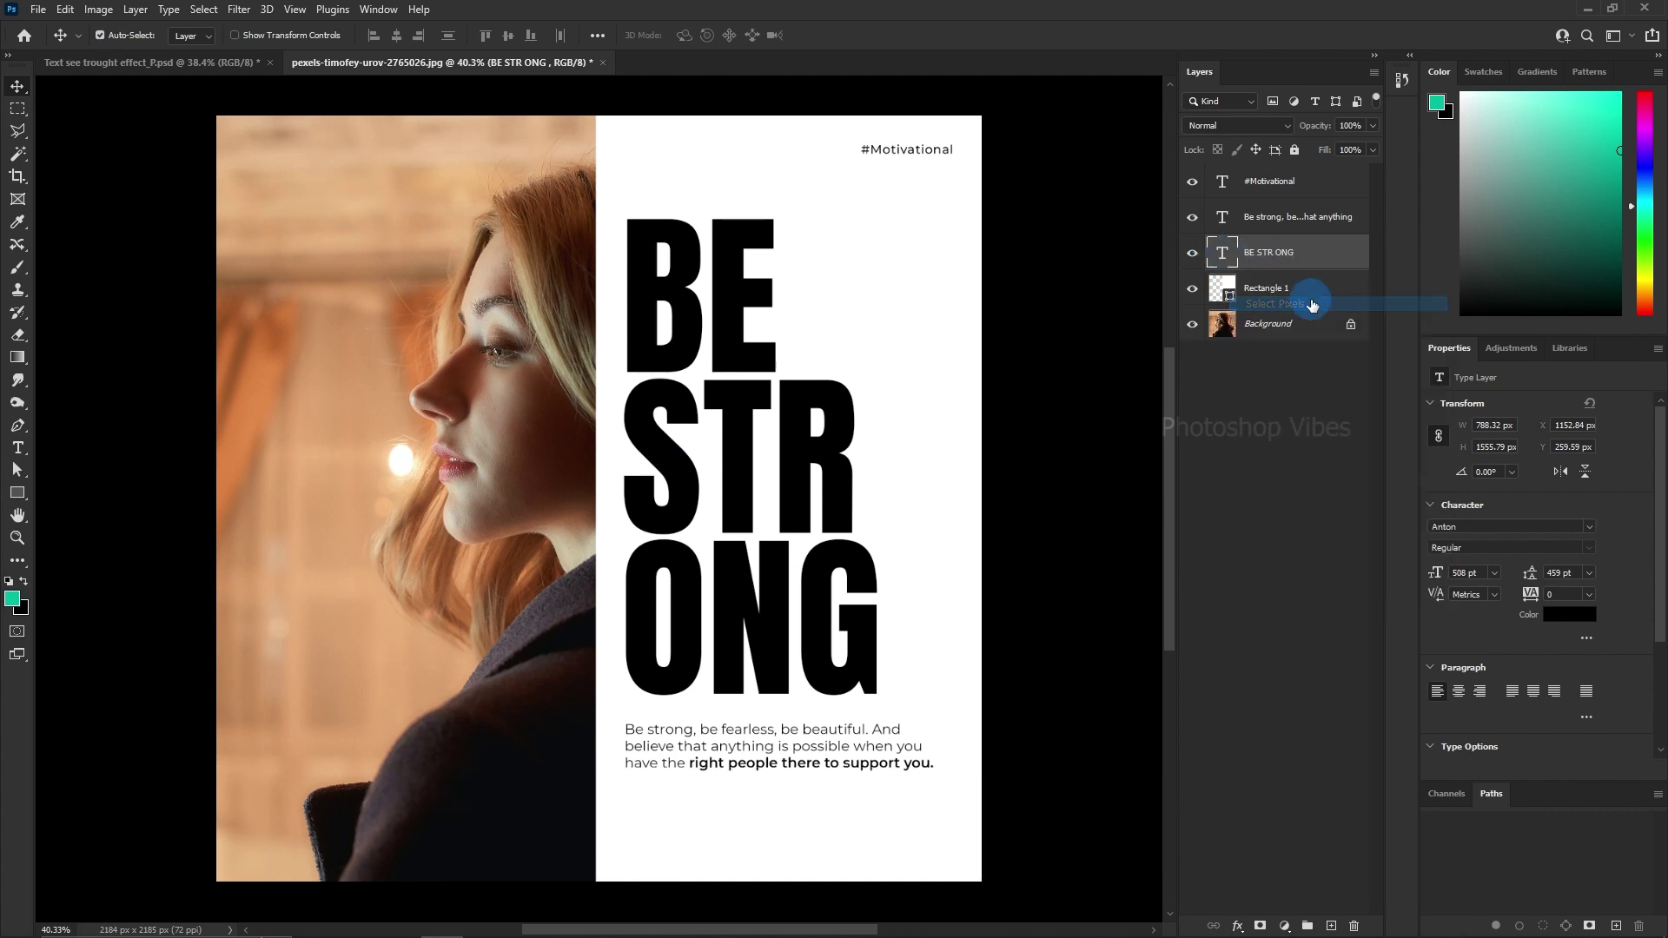
left_click(1193, 252)
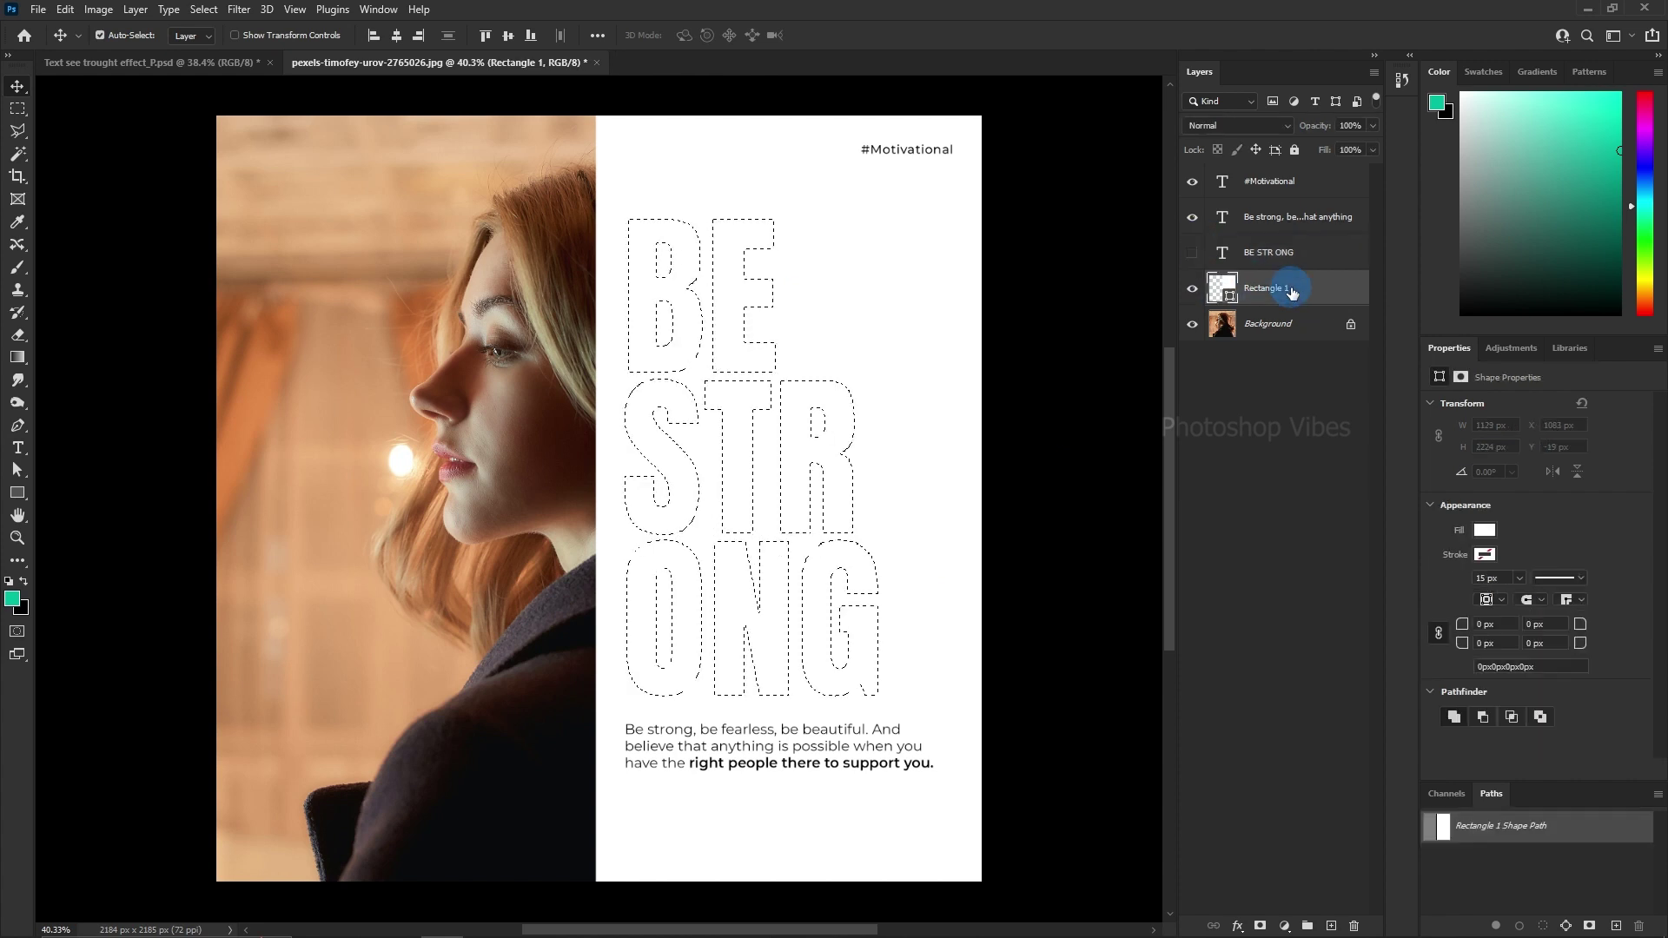
Mask Rectangle 1 with the letter selection and invert the mask so letters become holes.
left_click(1269, 924)
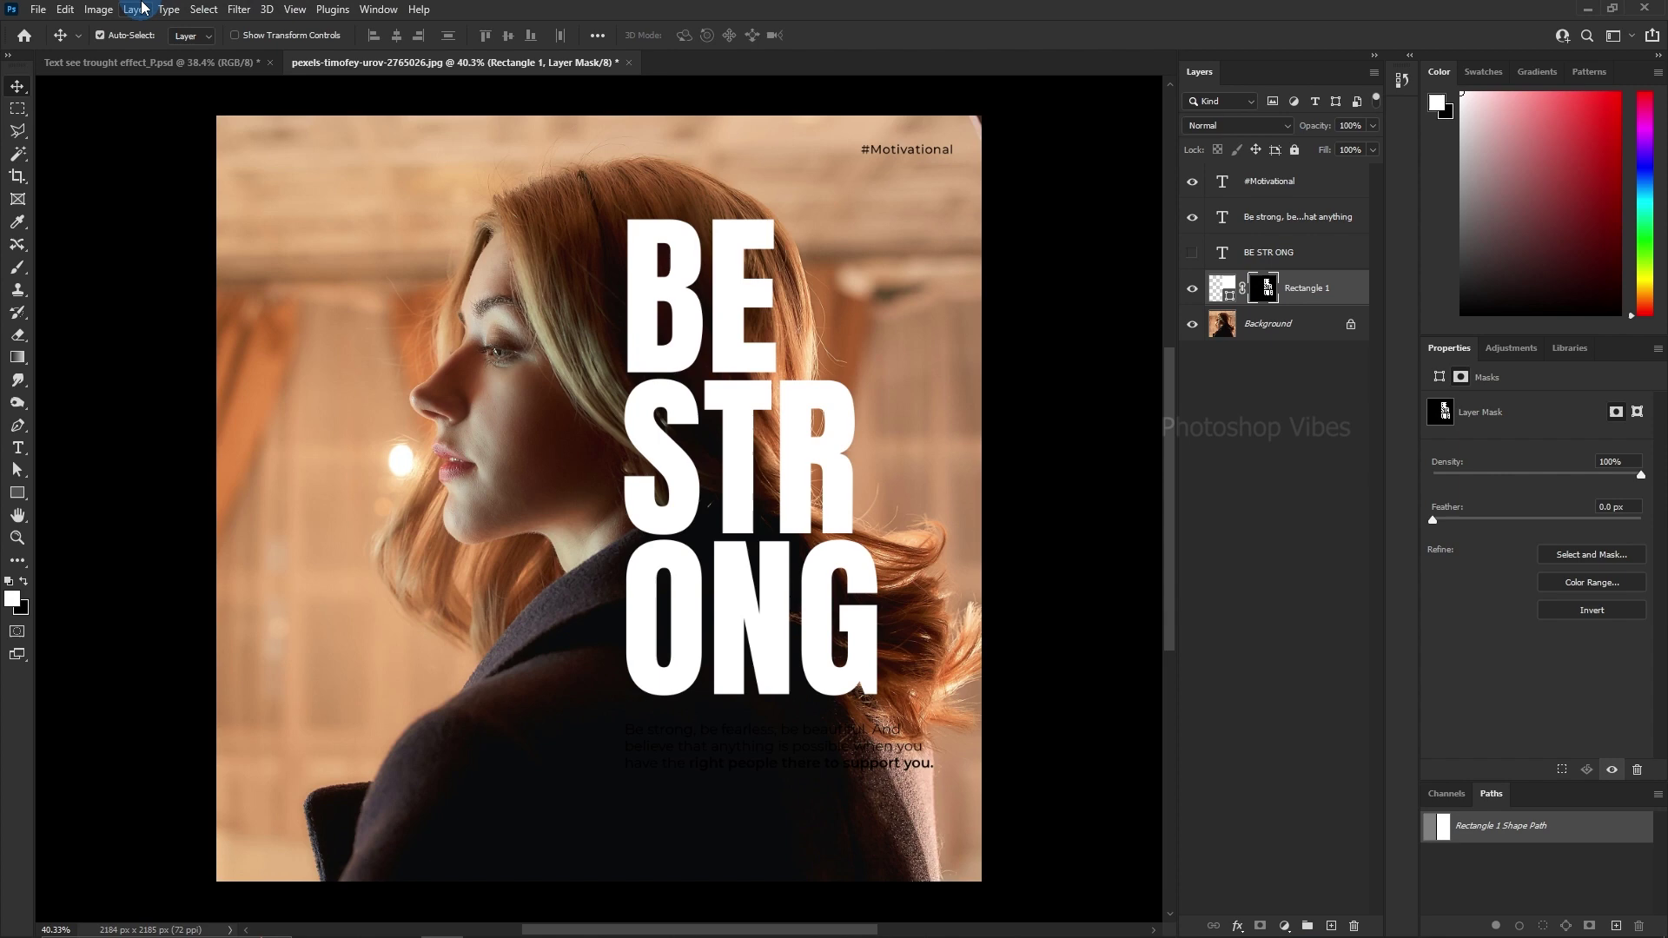
left_click(96, 9)
mouse_move(137, 59)
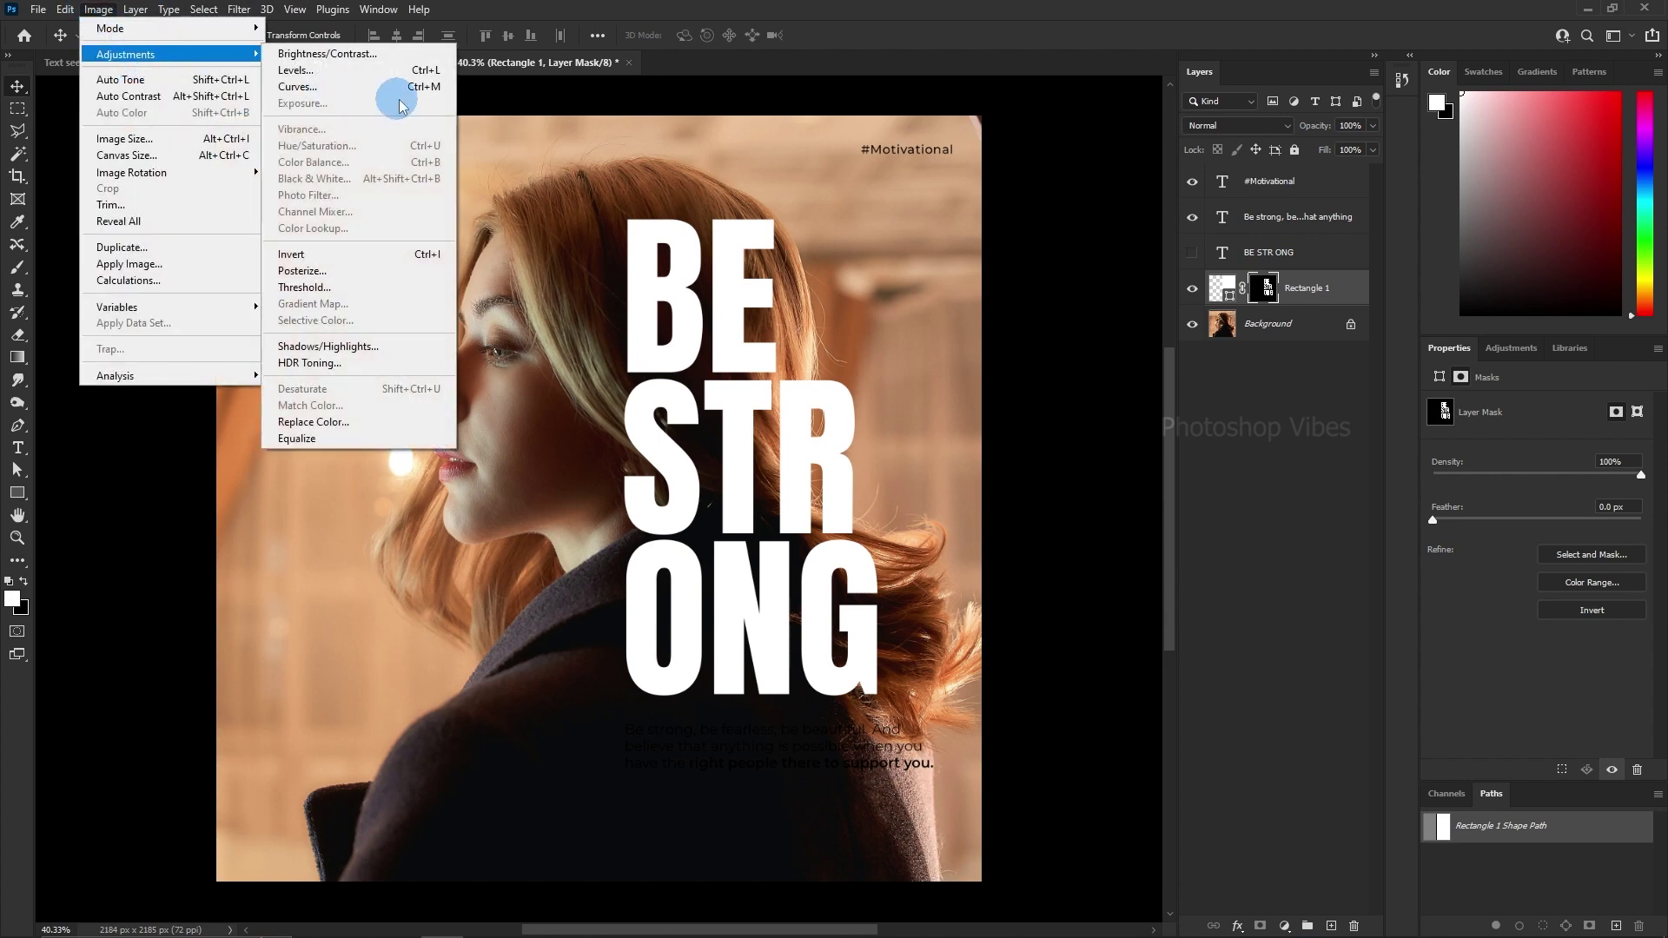
left_click(356, 258)
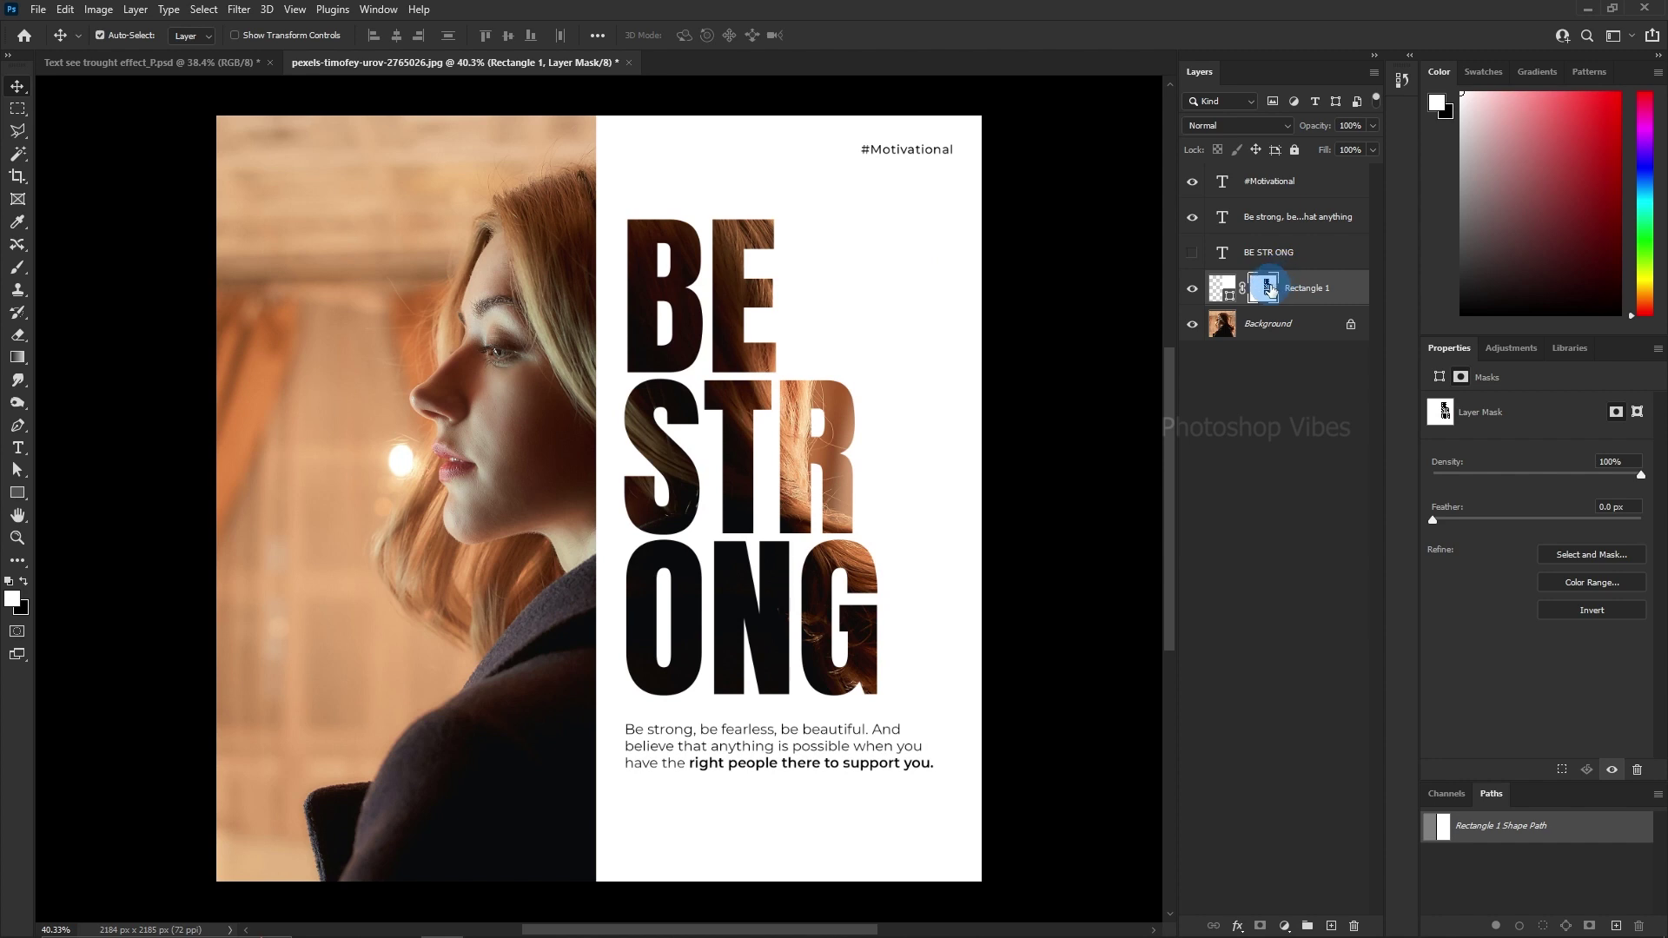
Load the BE STRONG letter pixels as a selection.
left_click(1222, 251)
right_click(1222, 251)
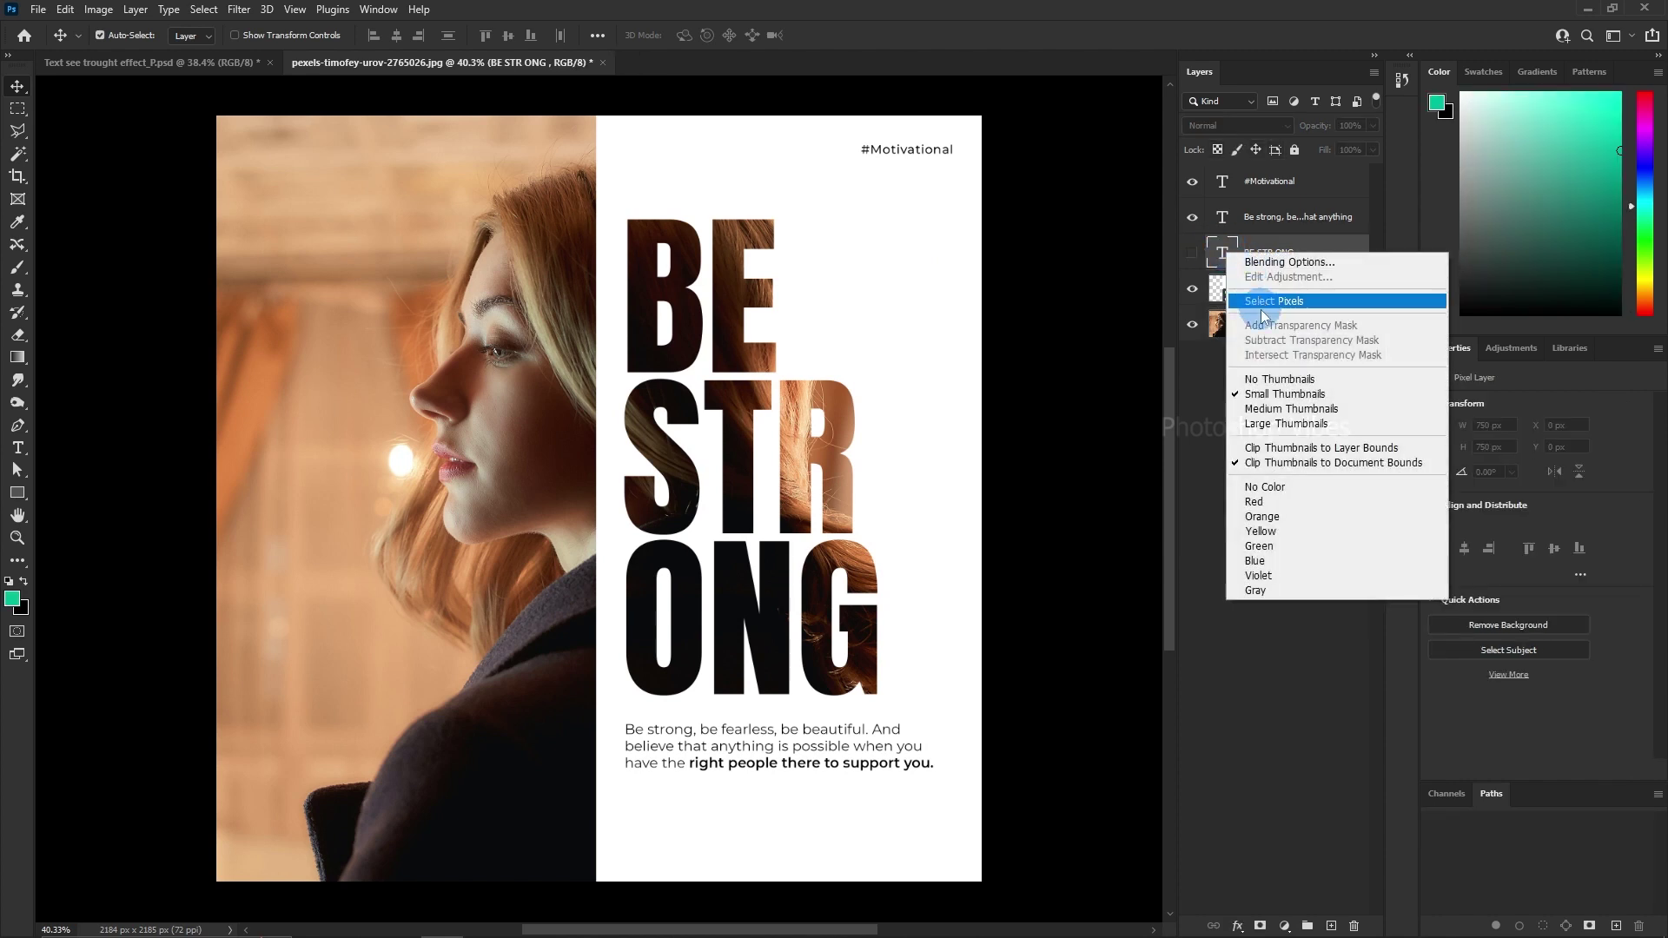
left_click(1262, 311)
left_click(1266, 300)
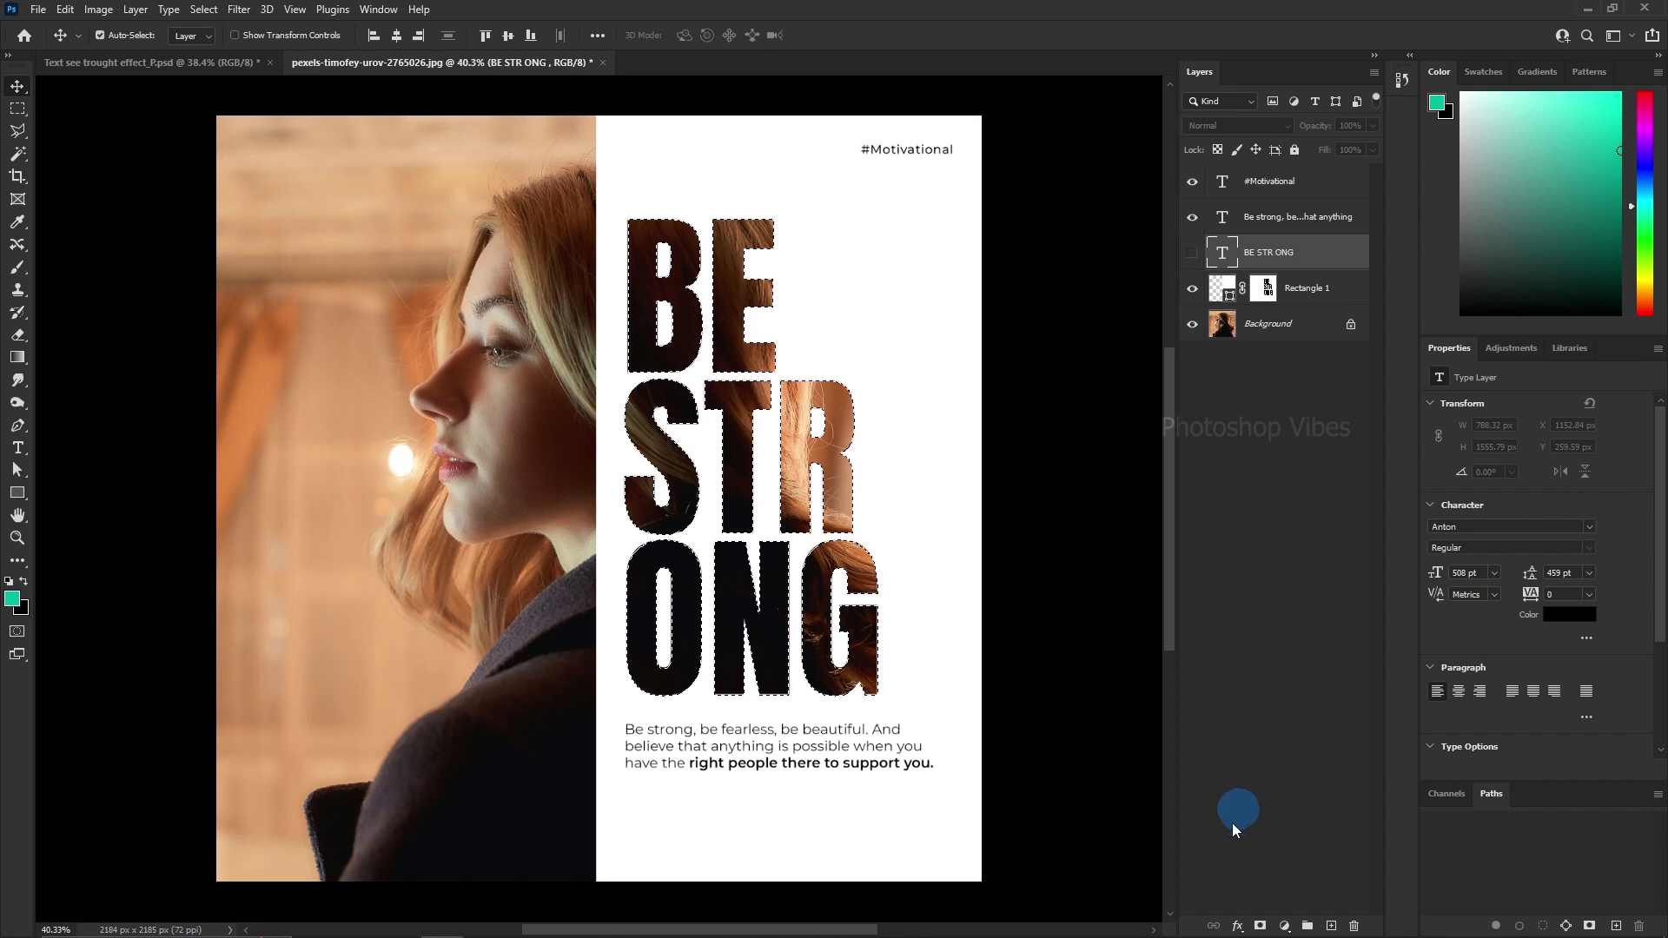
Add a Curves adjustment limited to the letters and pull its midpoint down to darken.
left_click(1284, 926)
left_click(1316, 696)
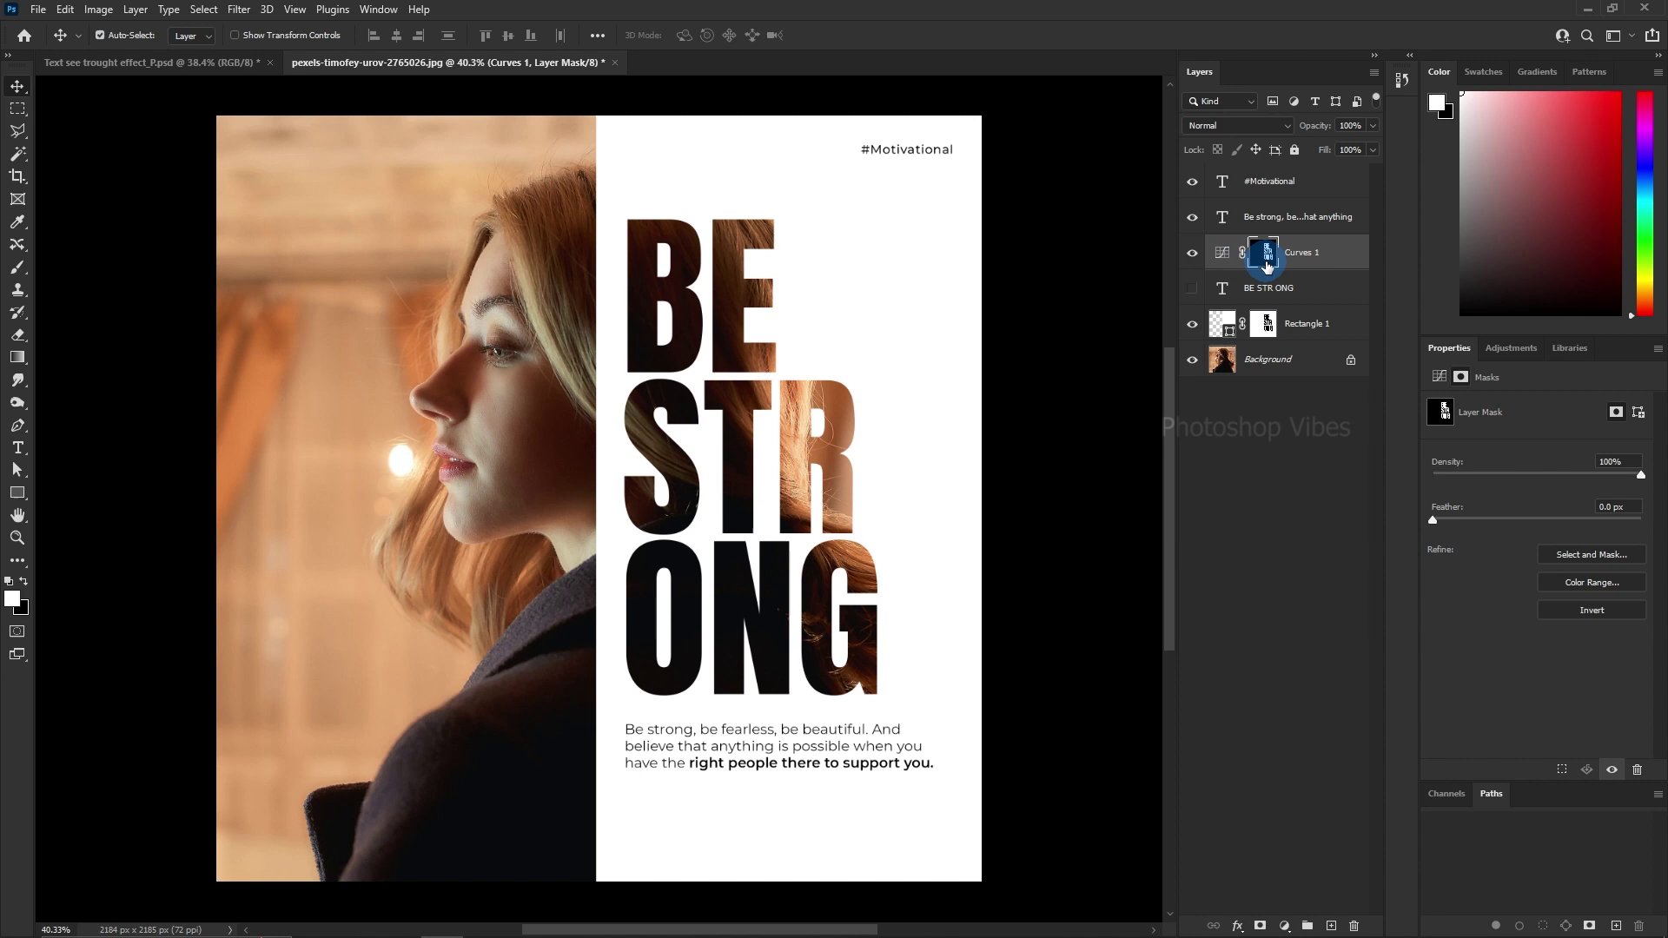
left_click(1222, 252)
left_click_drag(1552, 540, 1532, 568)
left_click(1191, 255)
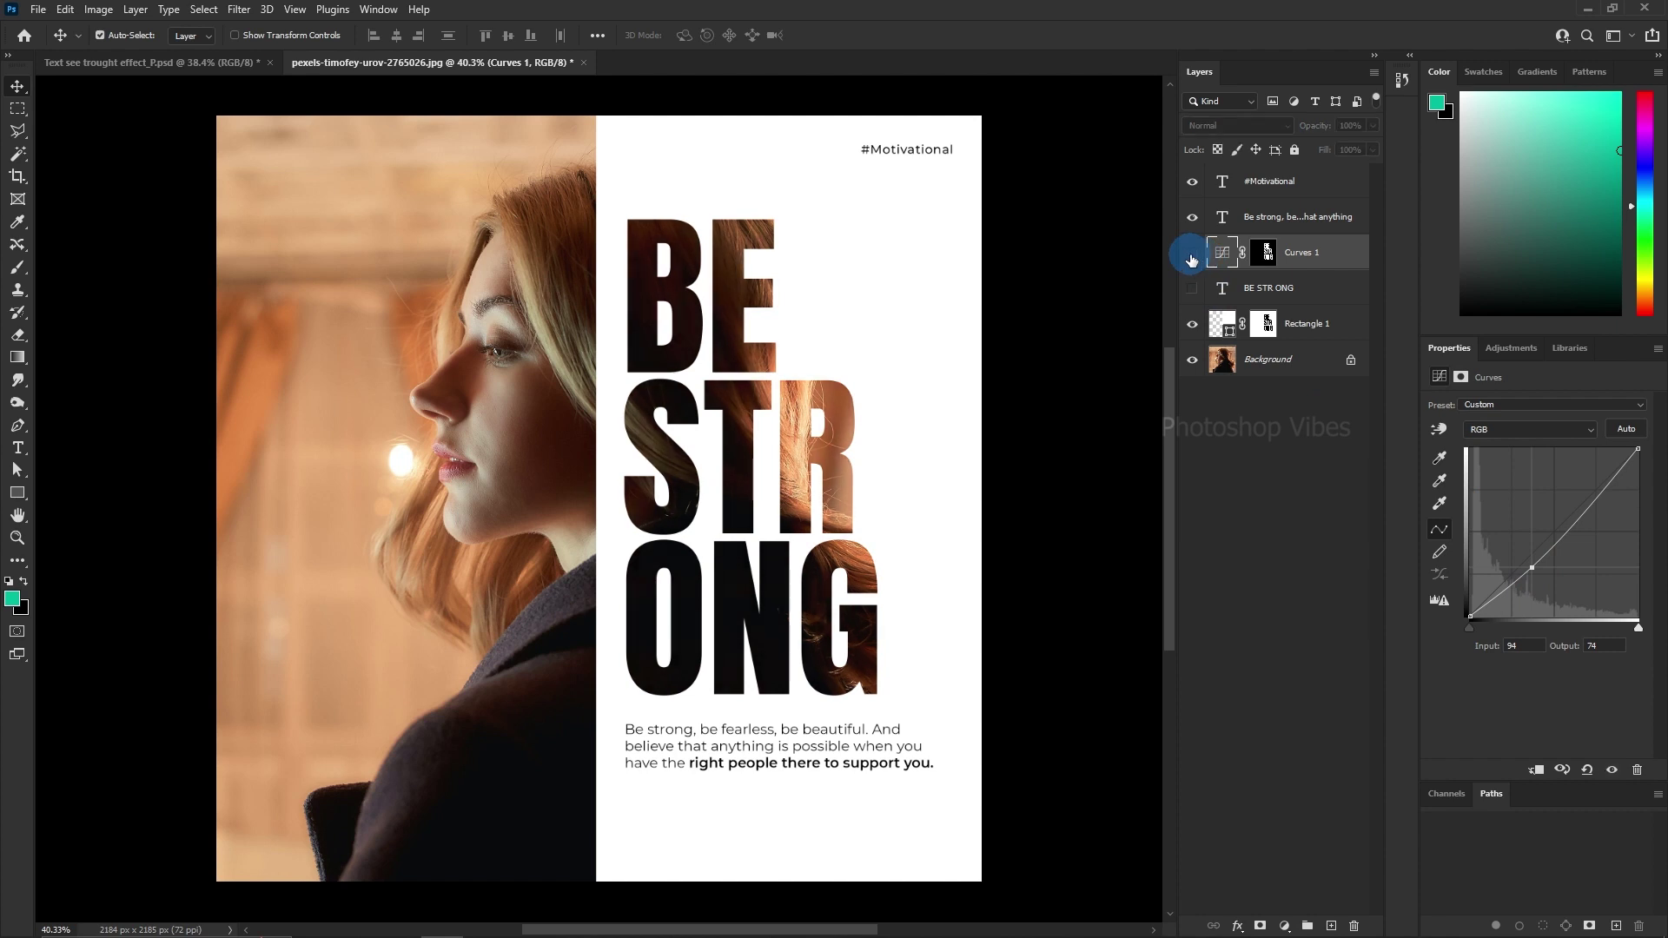
left_click(1176, 356)
left_click(1192, 361, "alt")
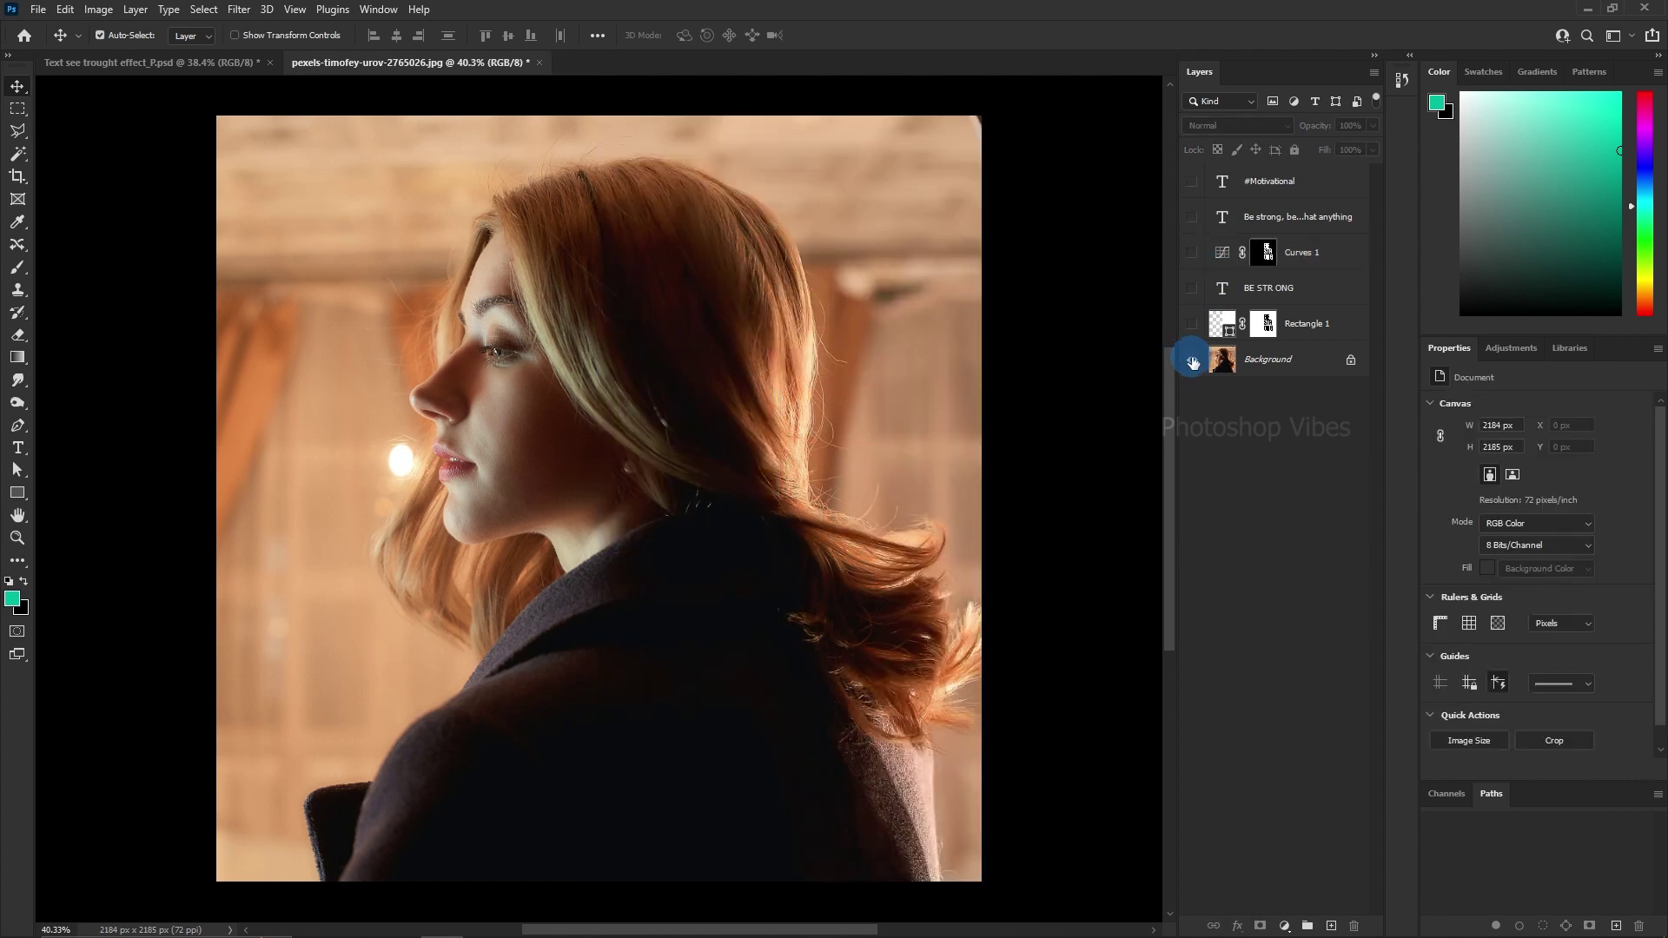